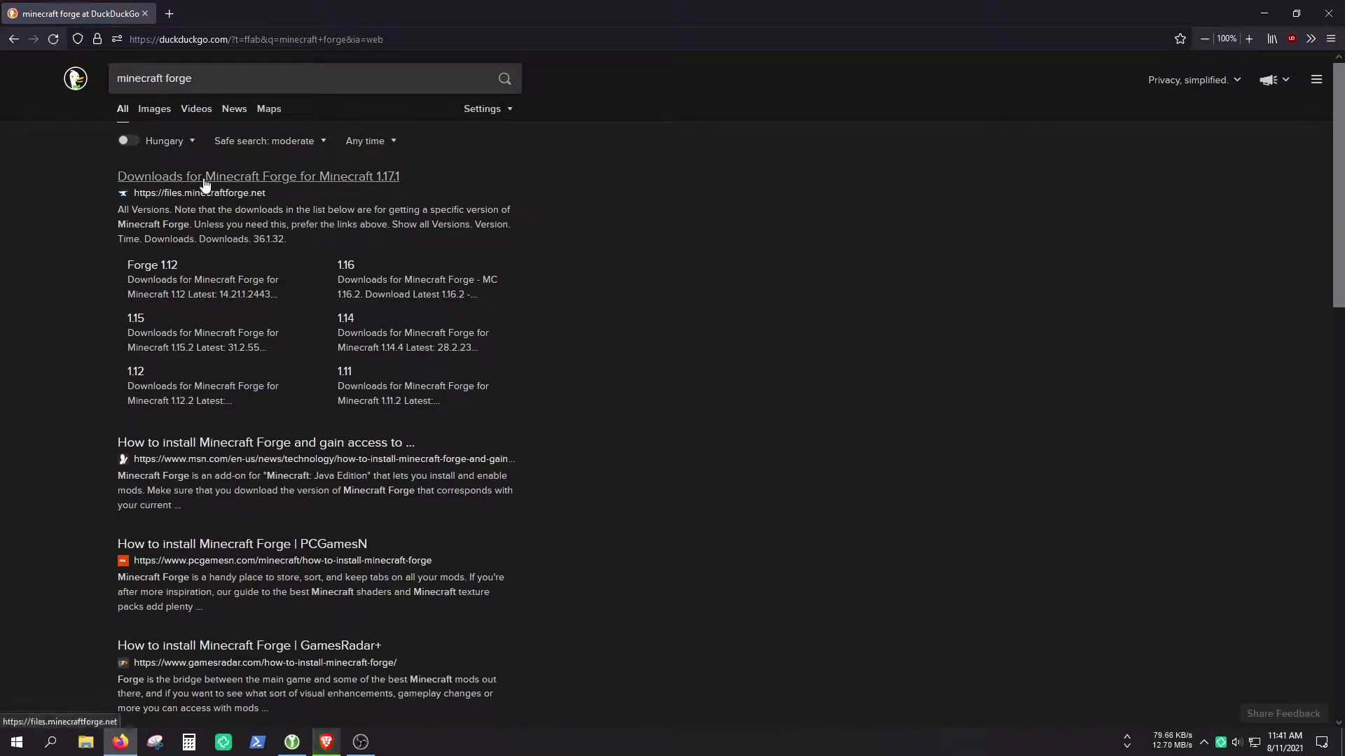
- Open the Minecraft Forge downloads site and save the latest 1.17.1 installer to the Desktop
left_click(205, 184)
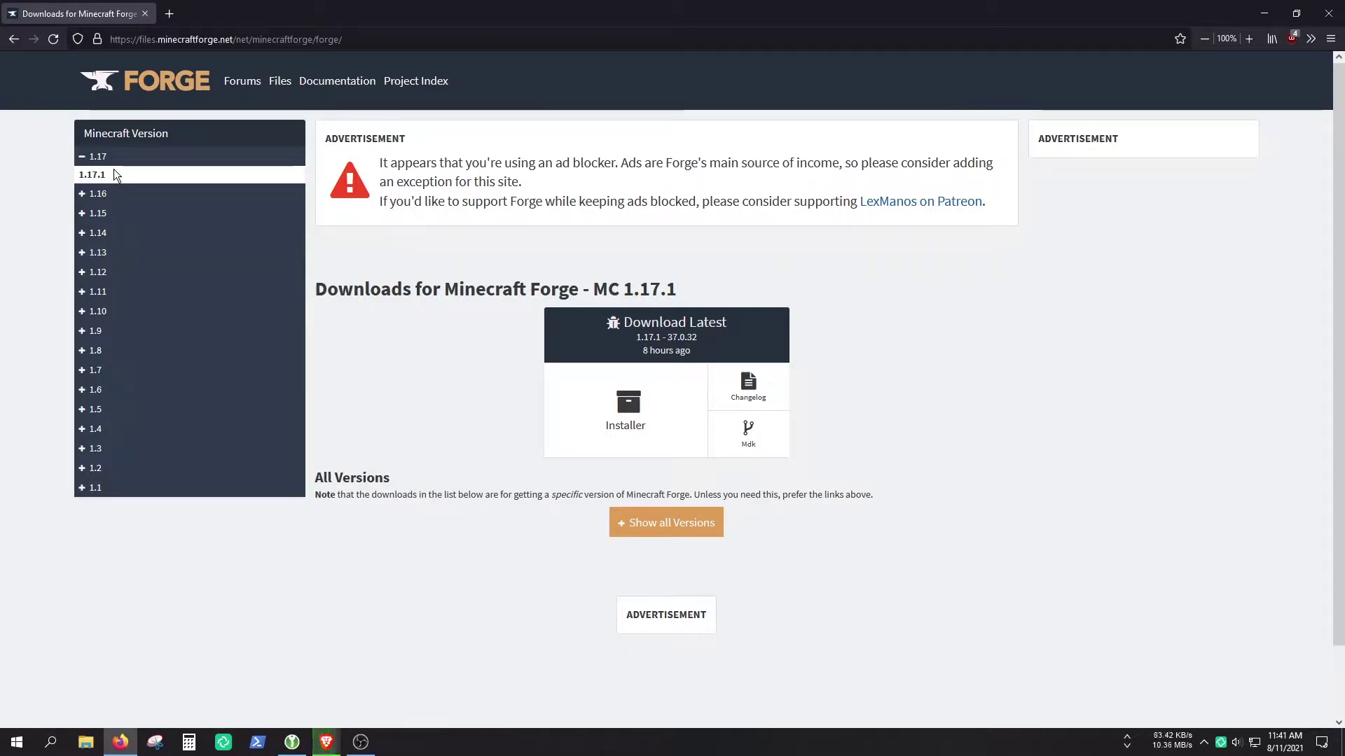
left_click(601, 423)
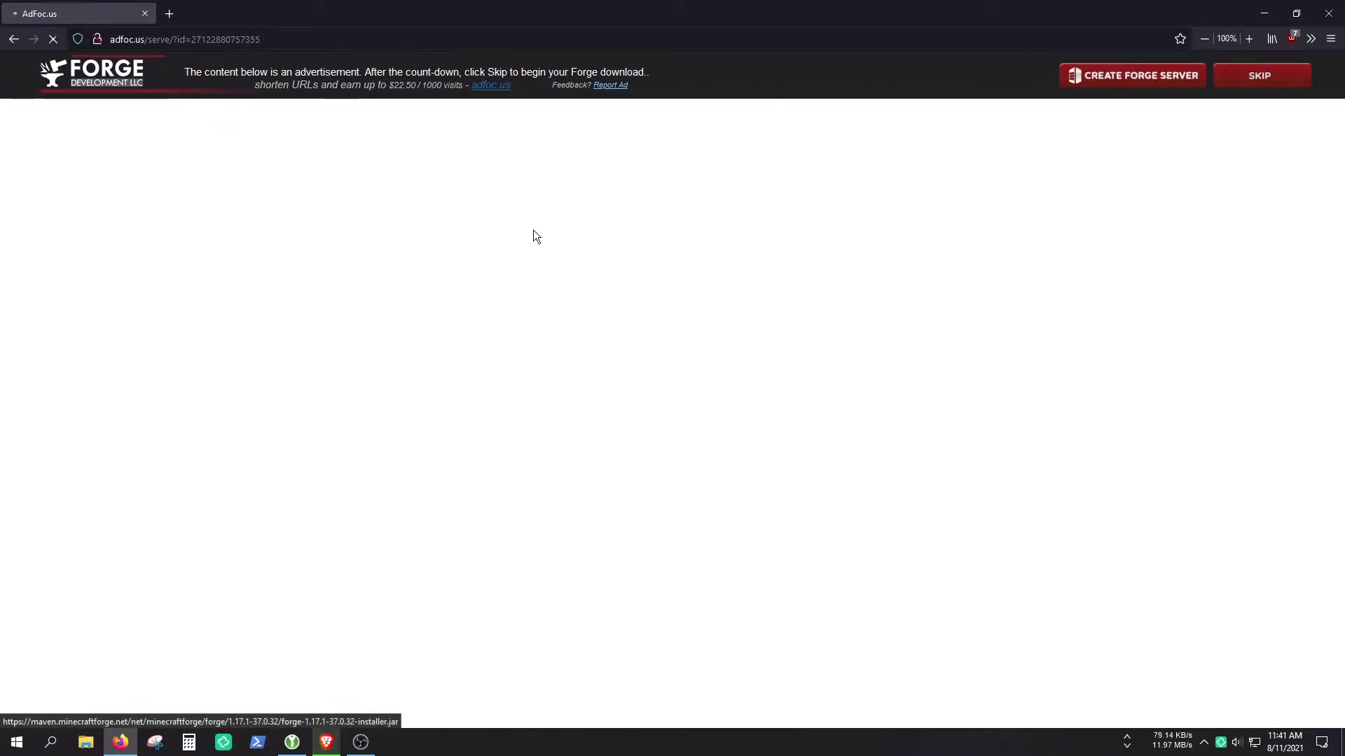
left_click(725, 369)
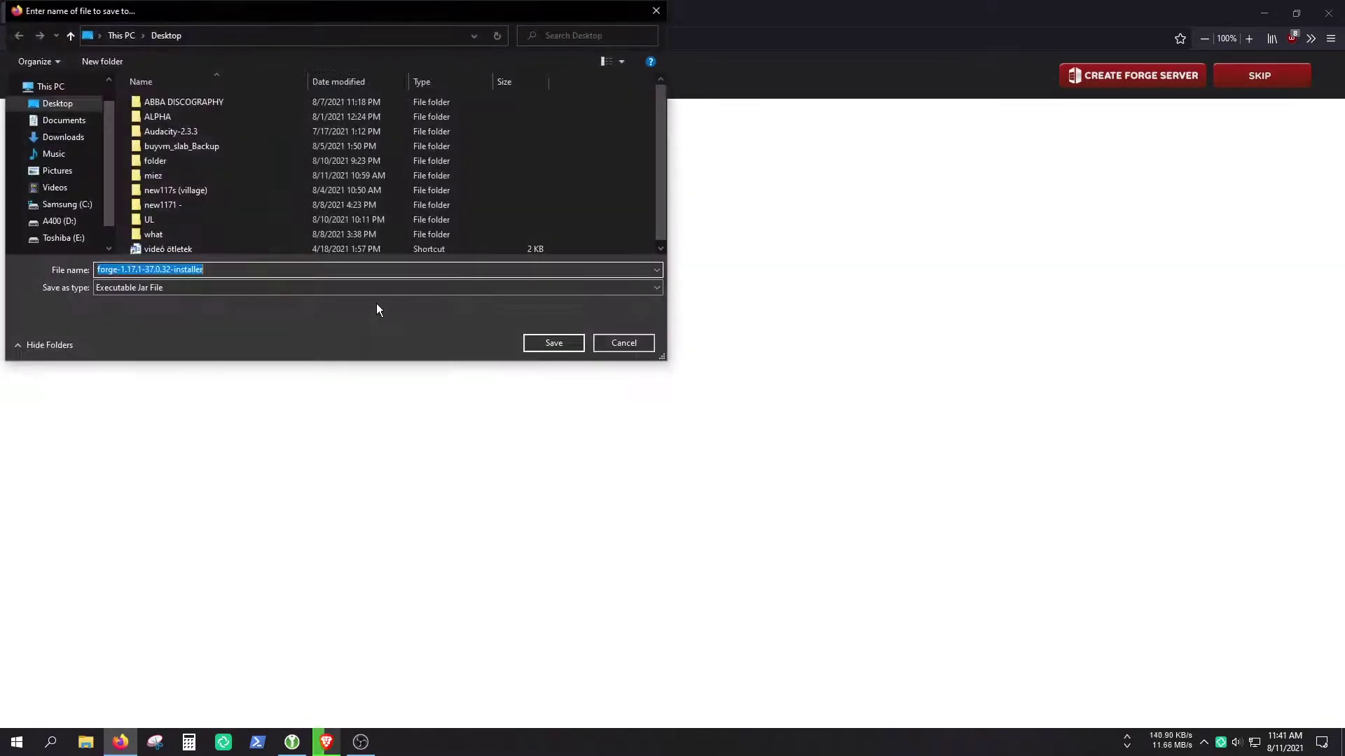
left_click(546, 347)
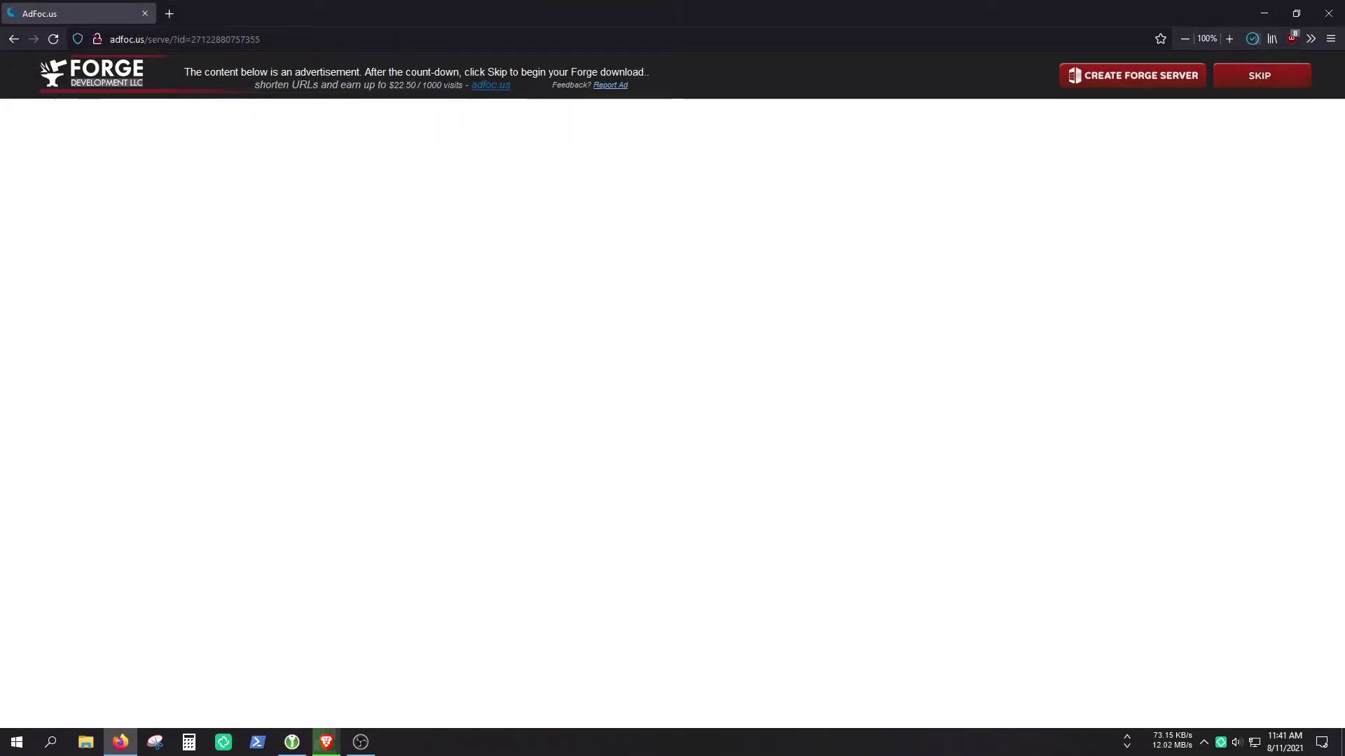
- Replace the download page with a web search for worldedit and open the mod's CurseForge page
left_click(169, 14)
left_click(145, 14)
type("worldedit&ia=web")
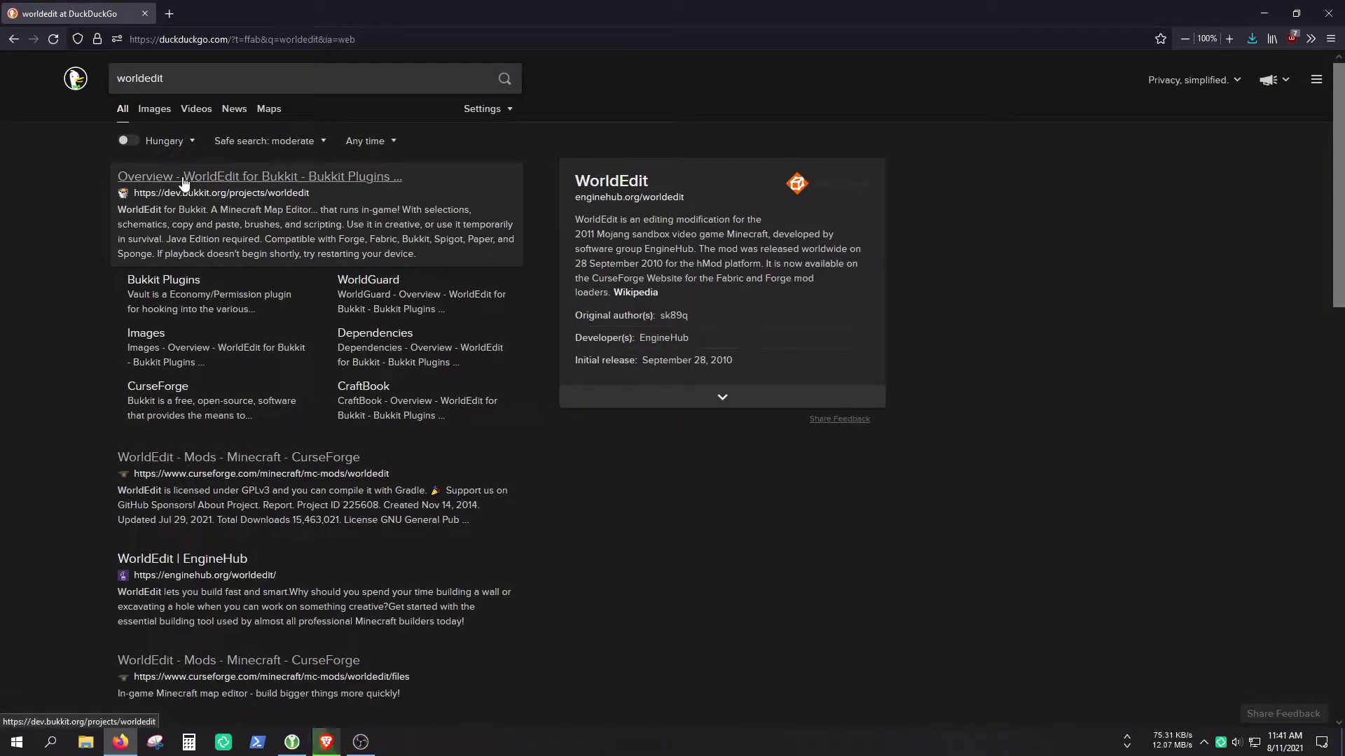
left_click(314, 184)
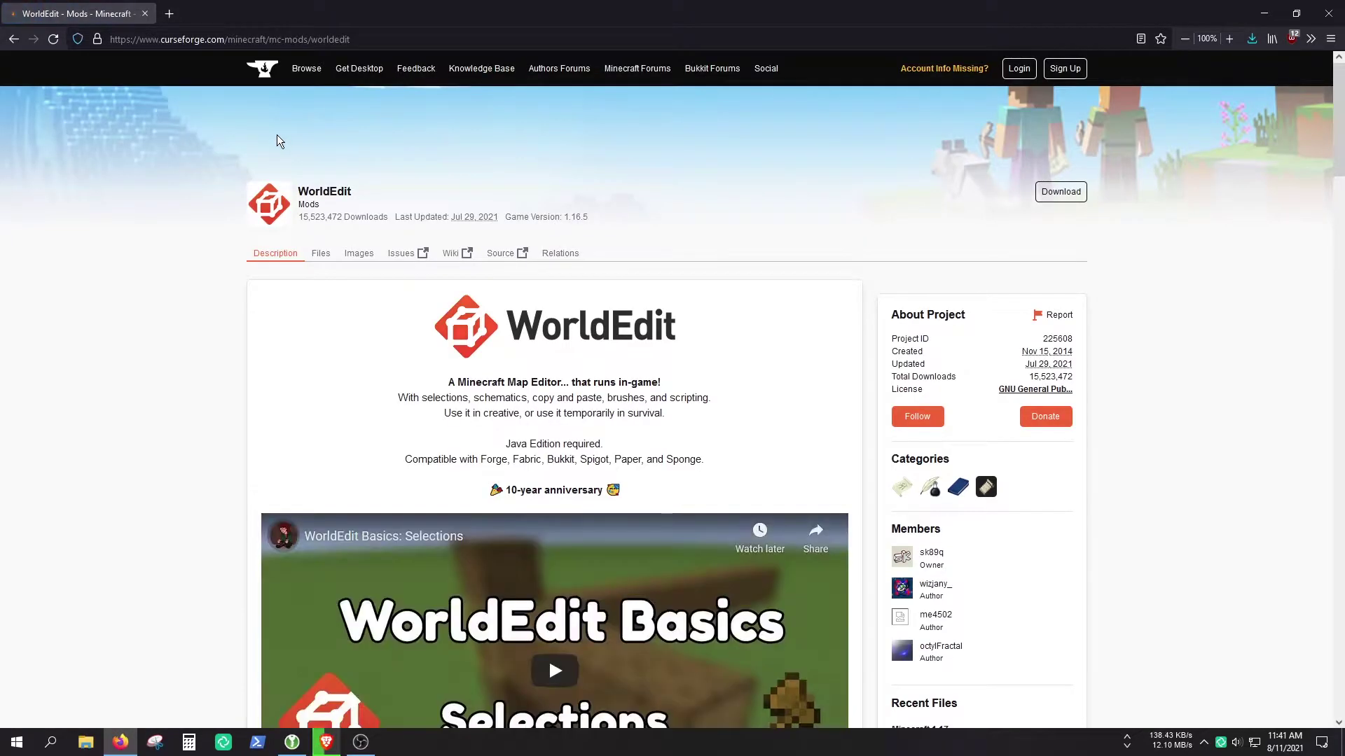
left_click_drag(161, 39, 232, 43)
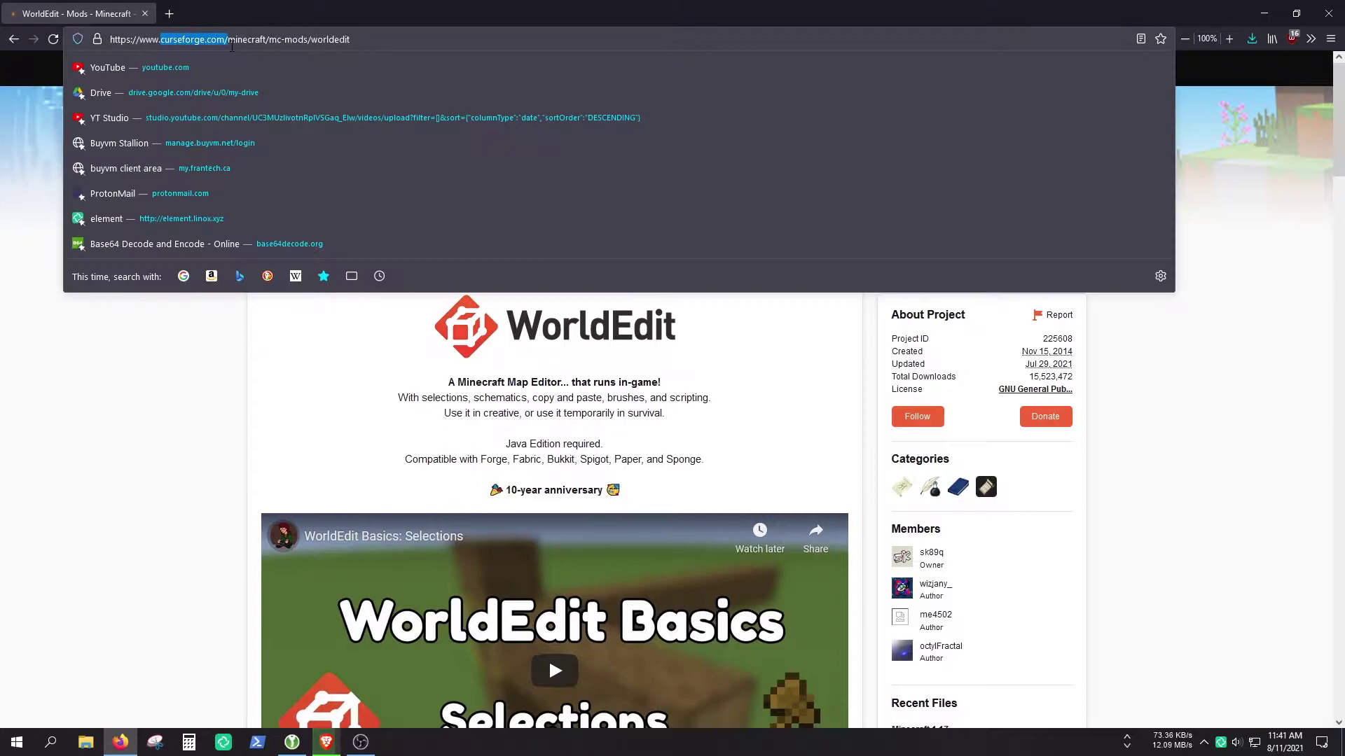
left_click(329, 293)
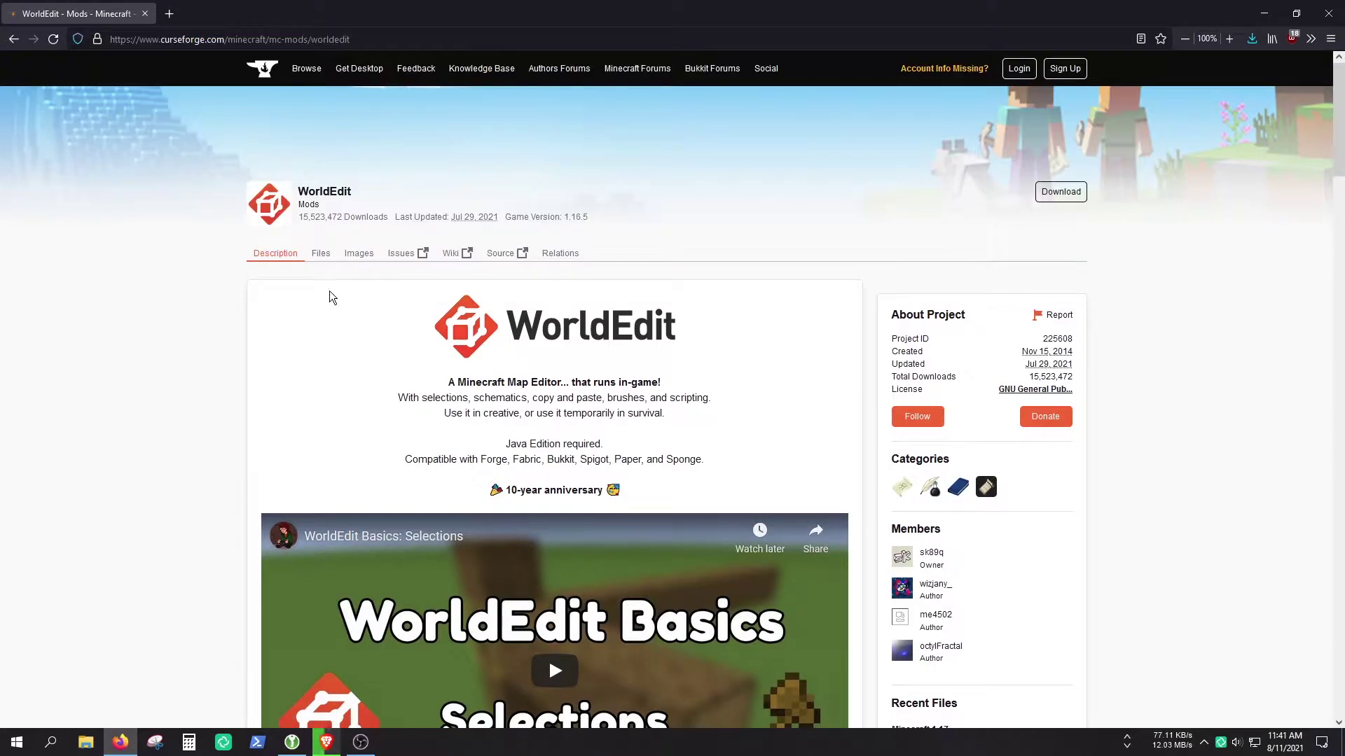
- Download WorldEdit 7.2.6 Beta 2 (Forge/Fabric for MC 1.17.1) from the mod's file list and save it
left_click(319, 257)
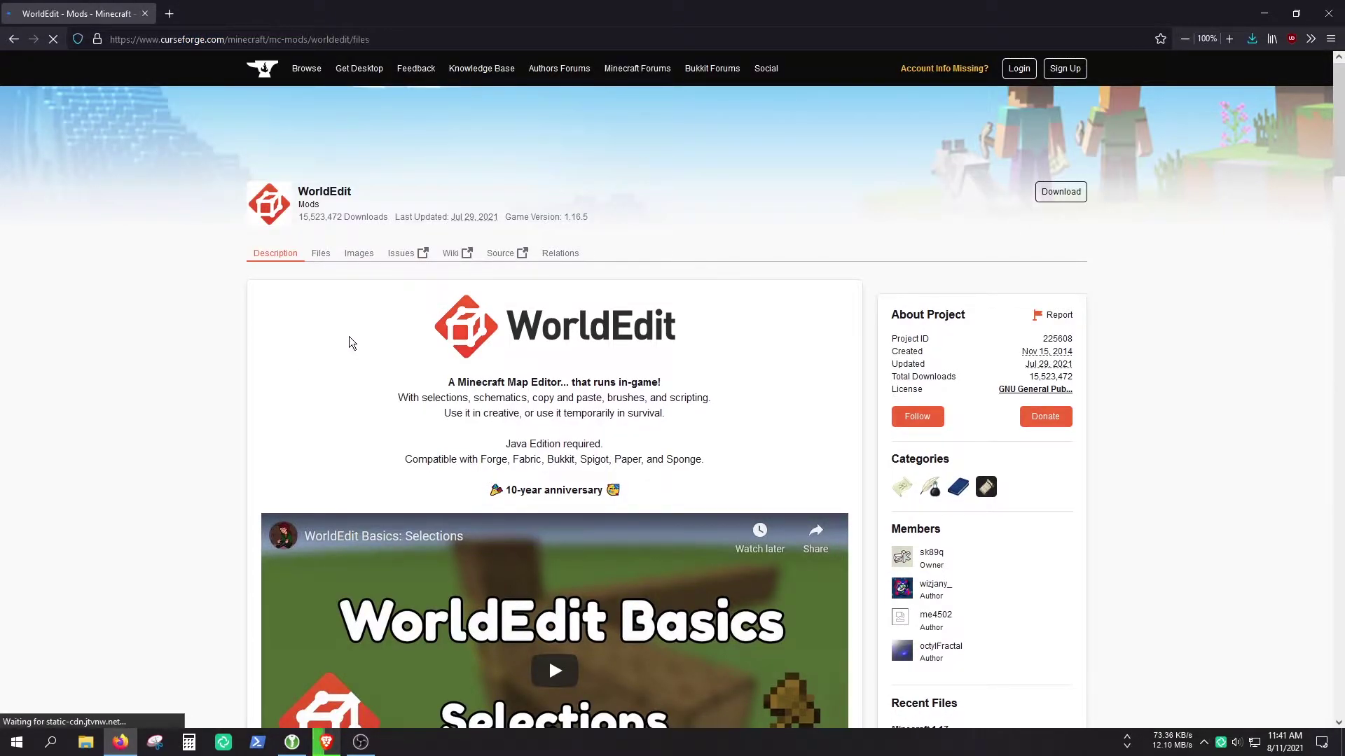
scroll(355, 345, "down", 2)
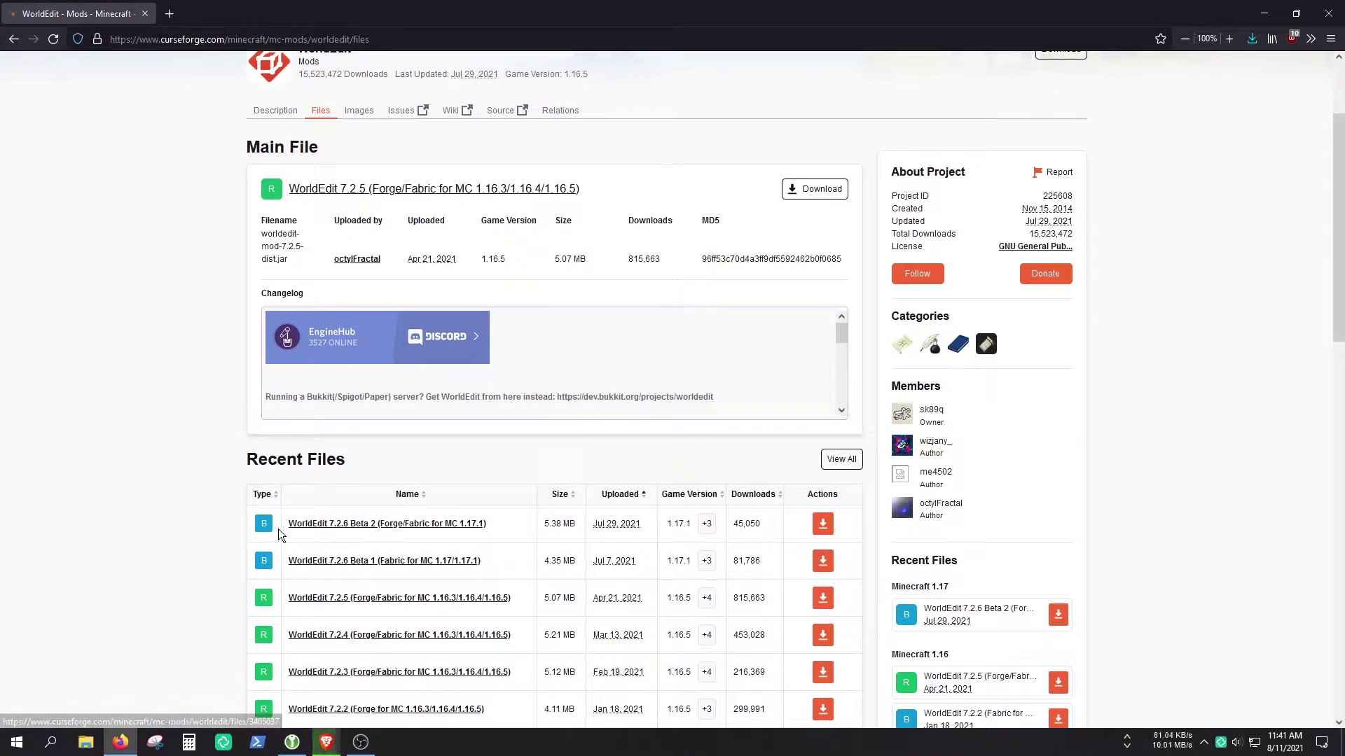
left_click_drag(281, 536, 501, 536)
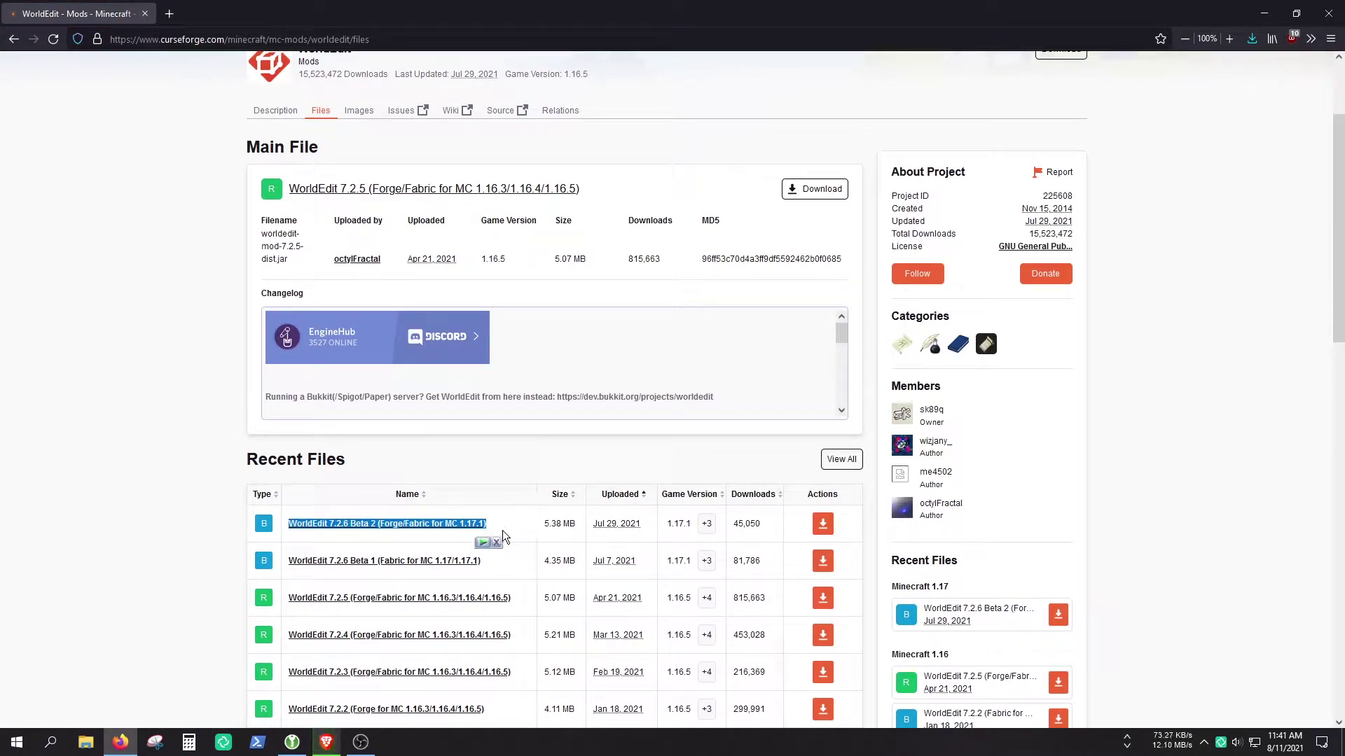
left_click(503, 537)
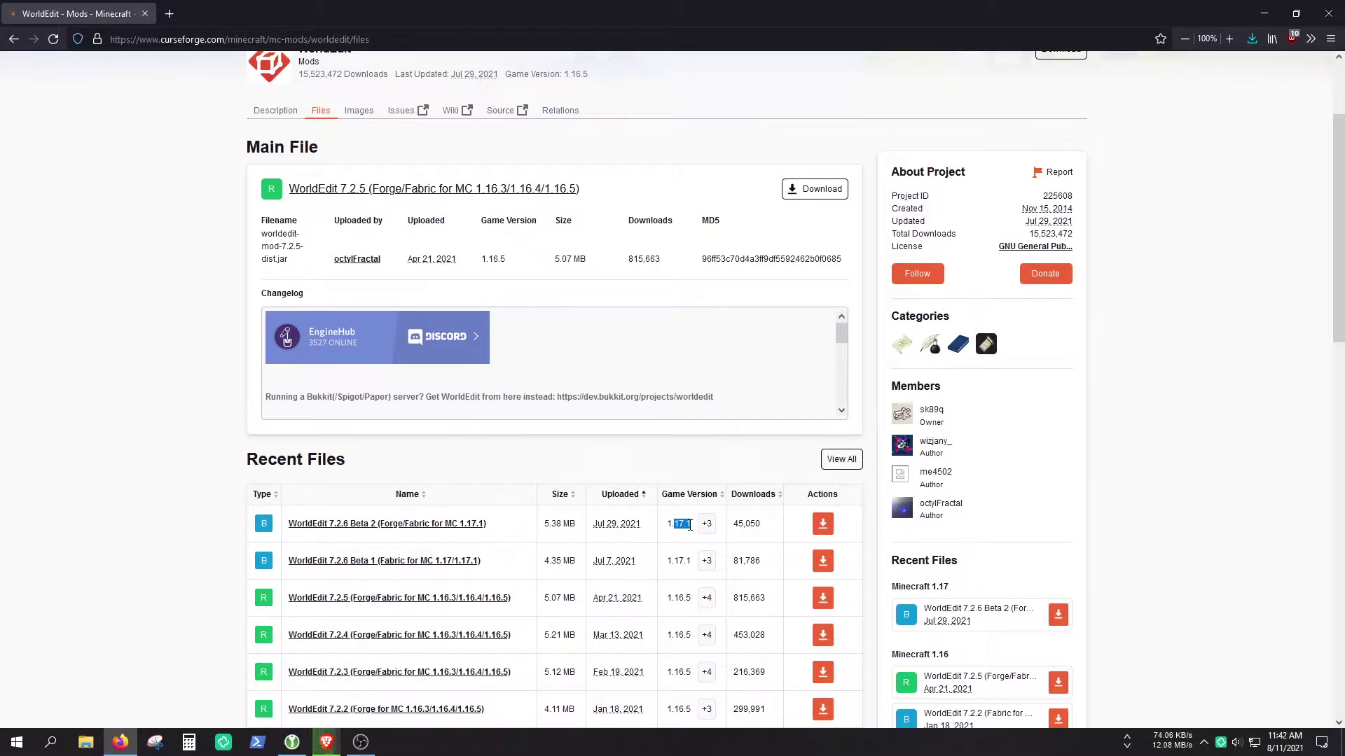
left_click(690, 525)
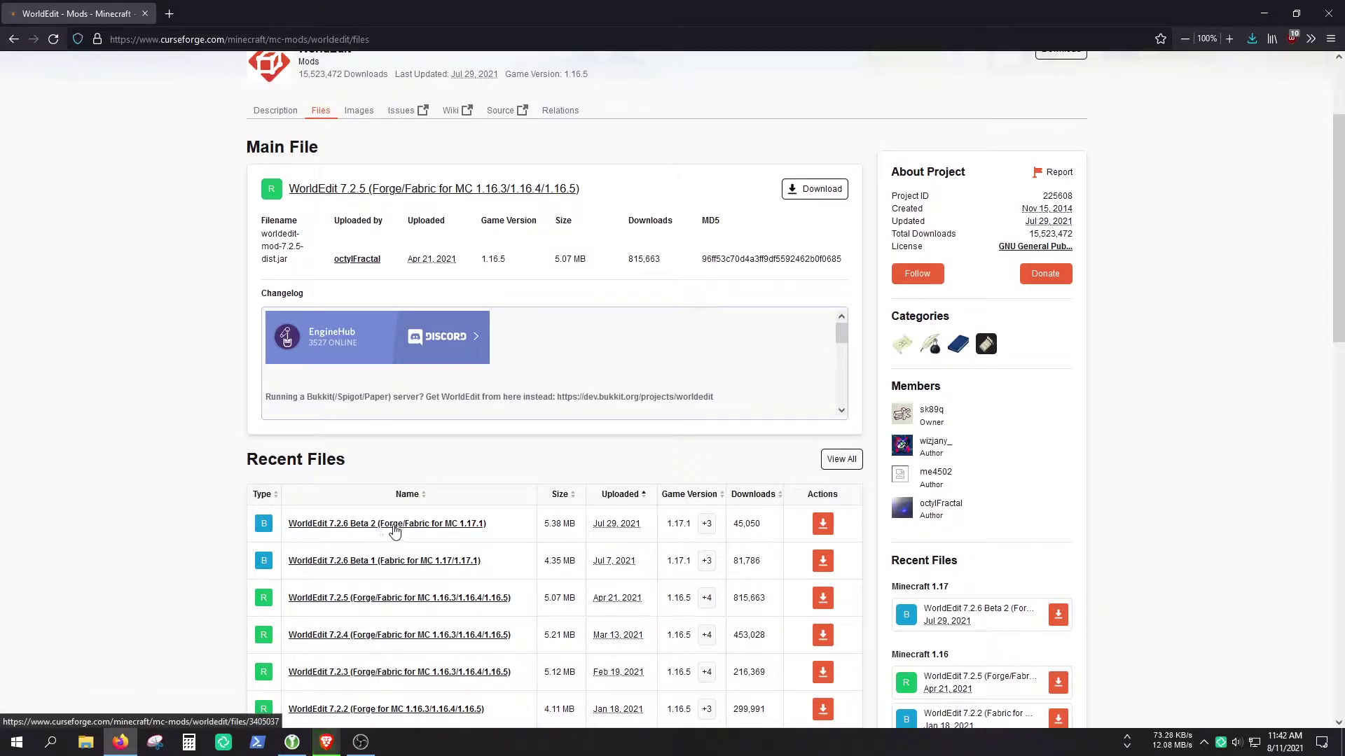
left_click(823, 523)
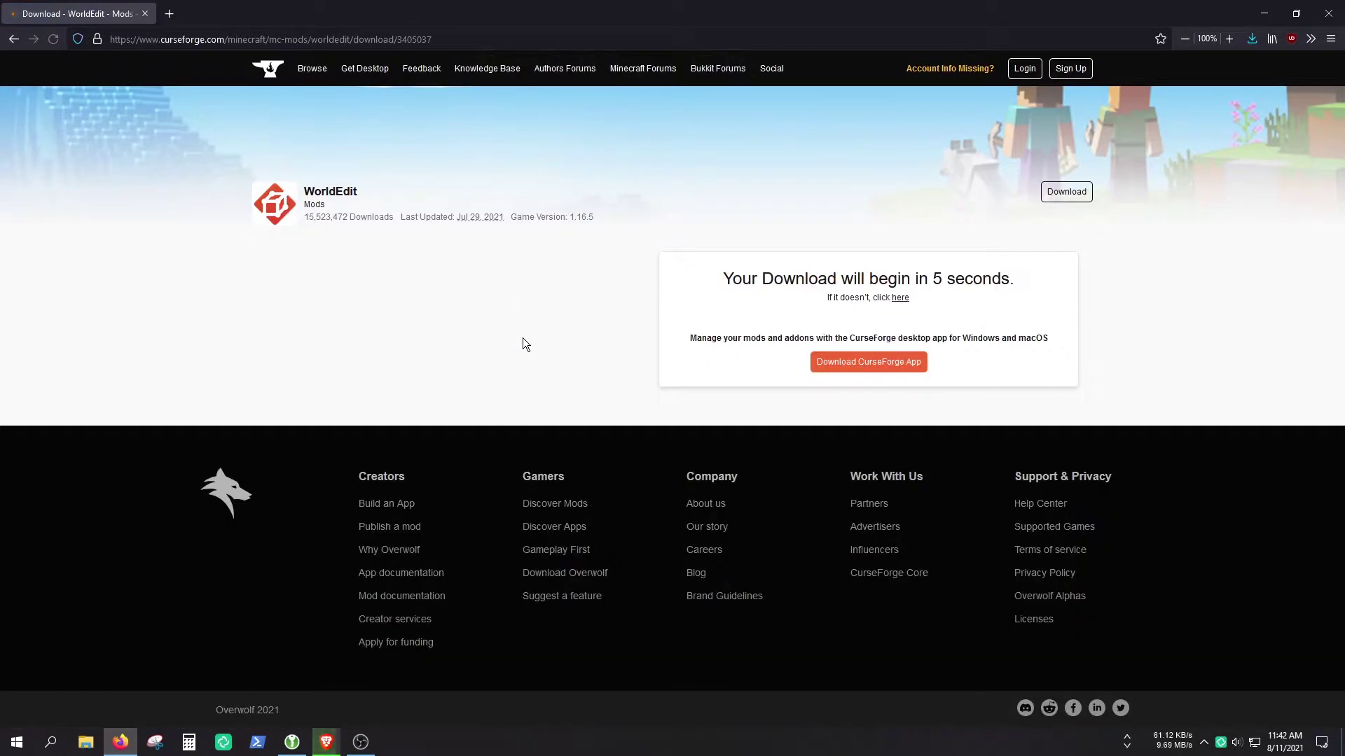
left_click(573, 347)
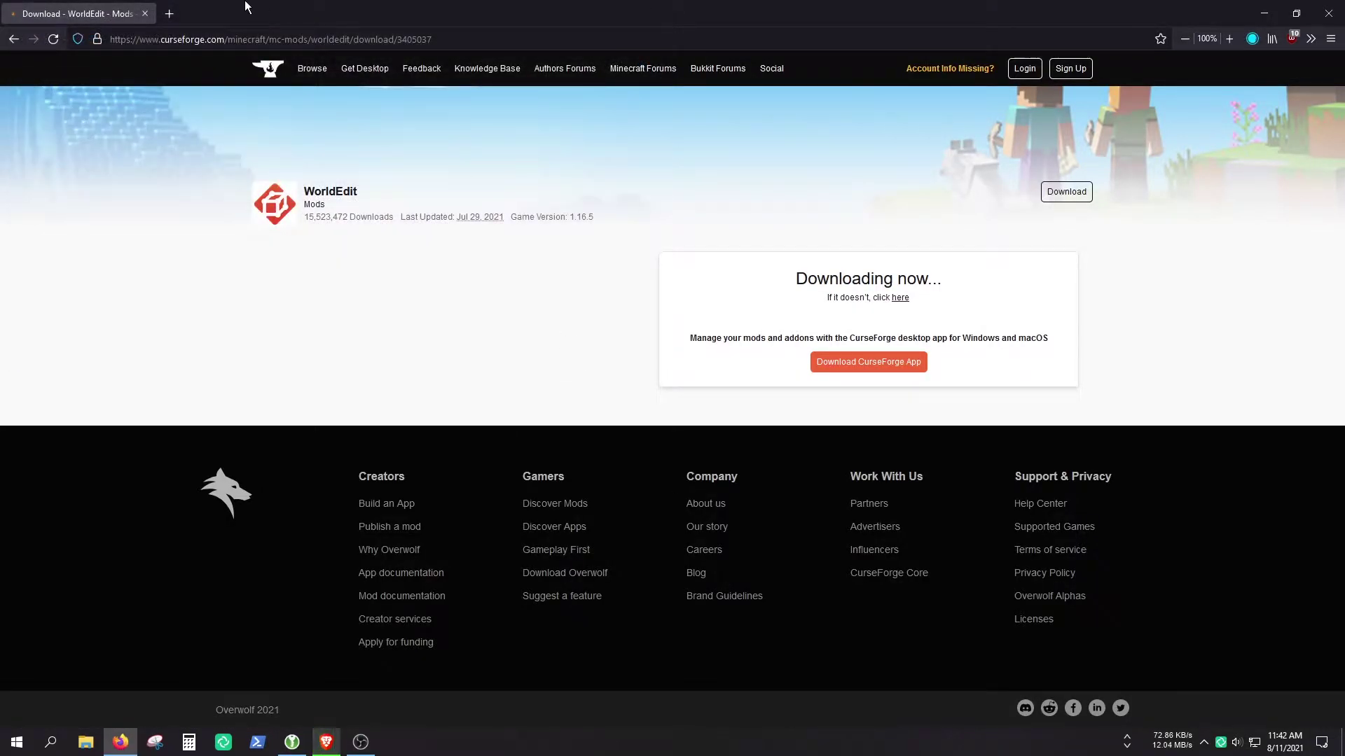
- Start a fresh tab, search for optifine and open the downloads page of the official OptiFine site
left_click(169, 13)
left_click(144, 14)
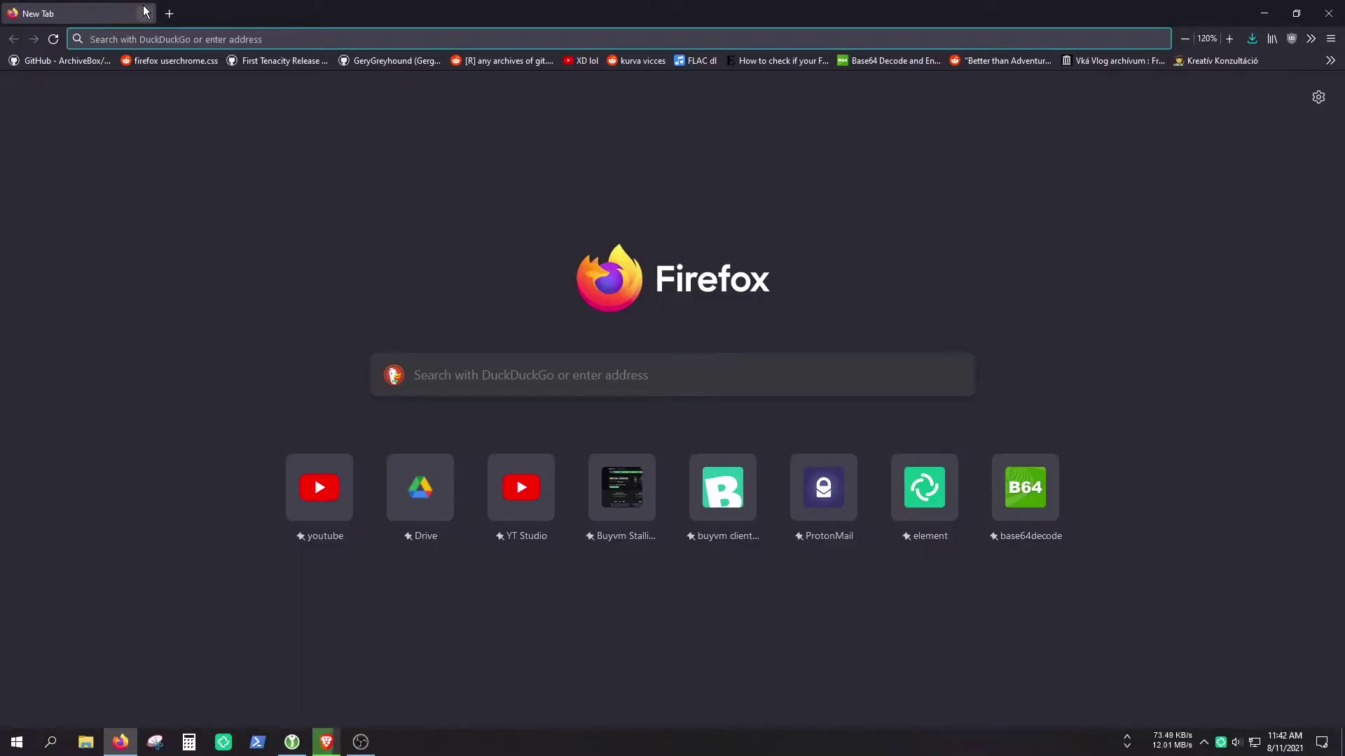
type("optifine")
key("Return")
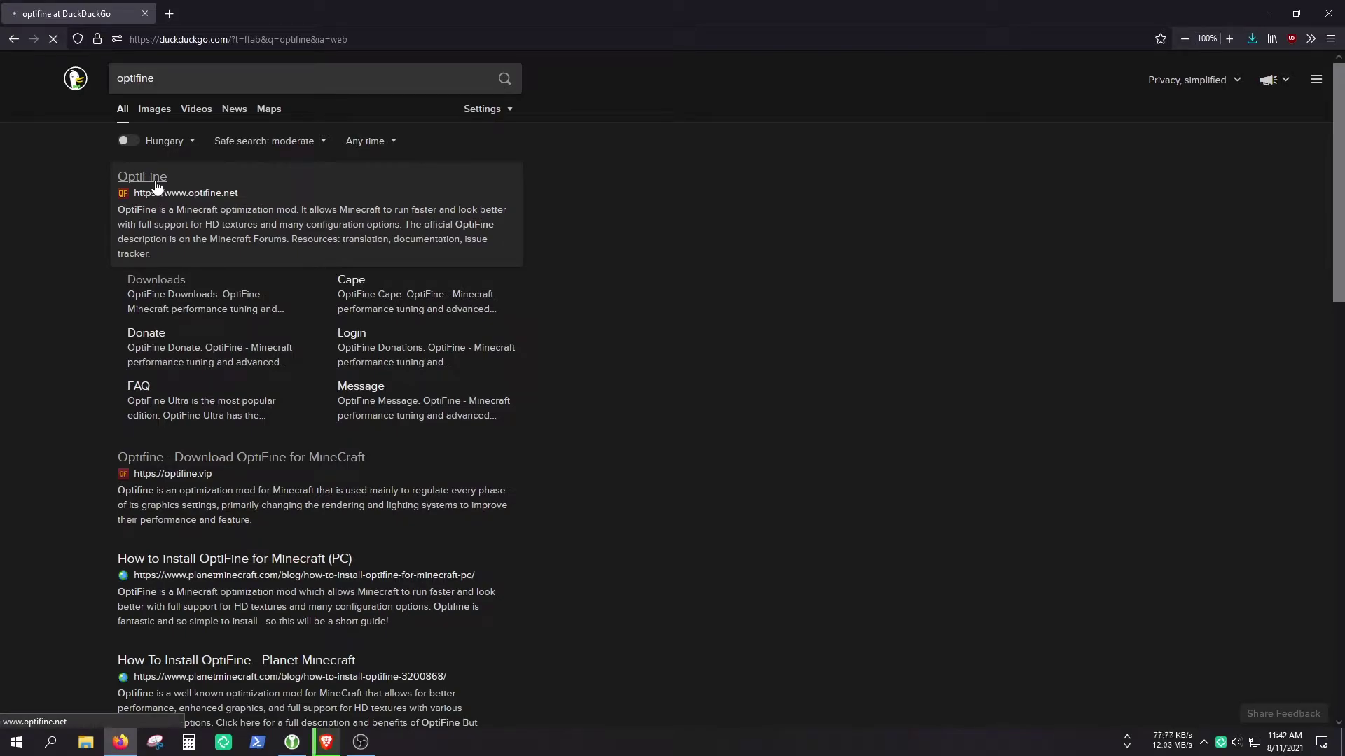
left_click(156, 183)
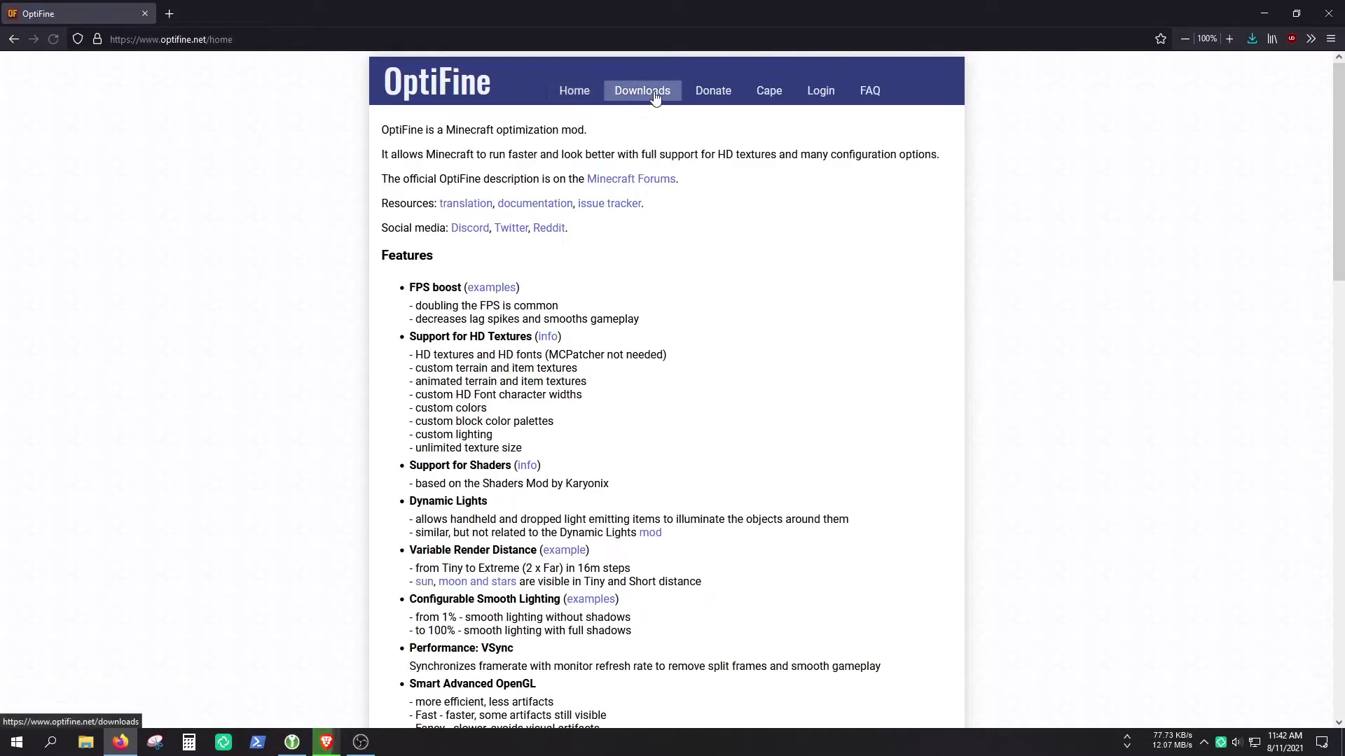
left_click(645, 92)
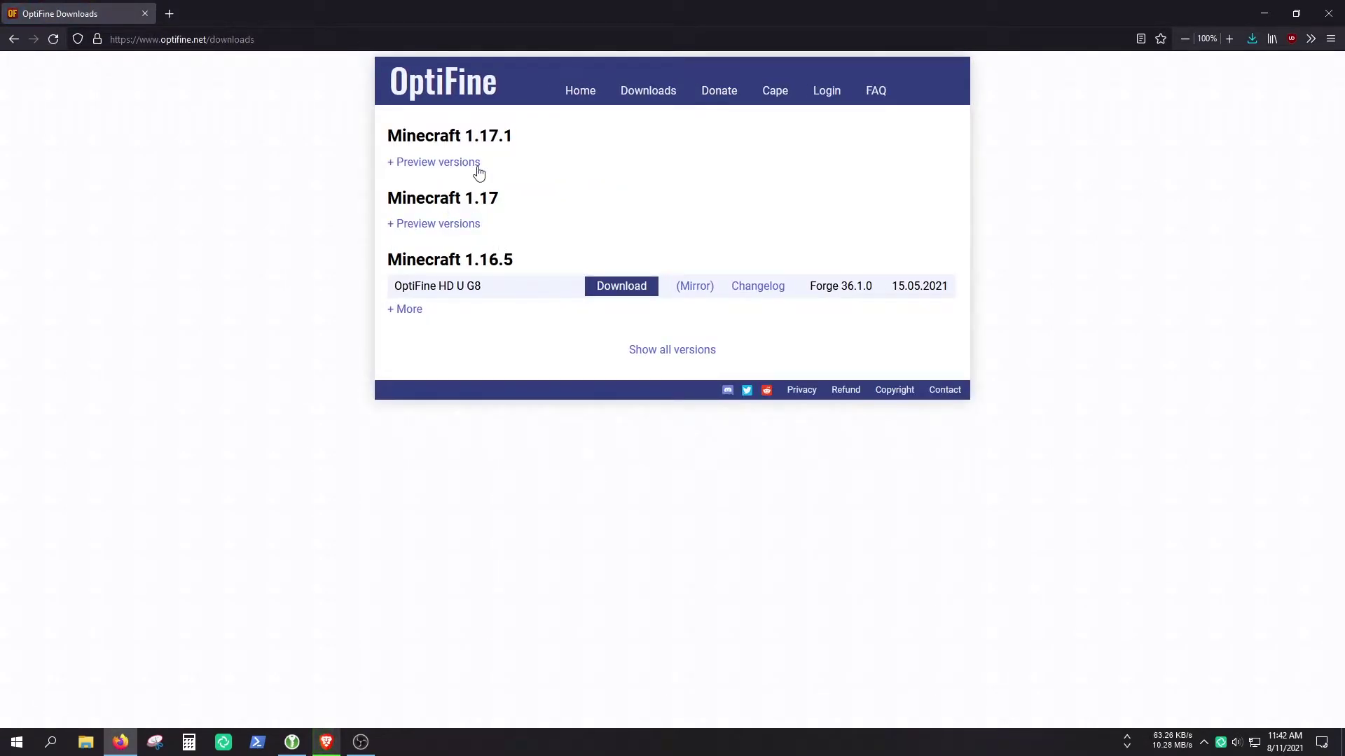
- Download the Minecraft 1.17.1 preview version OptiFine HD U G9 pre33 and save it to the Desktop
left_click(455, 162)
left_click(684, 188)
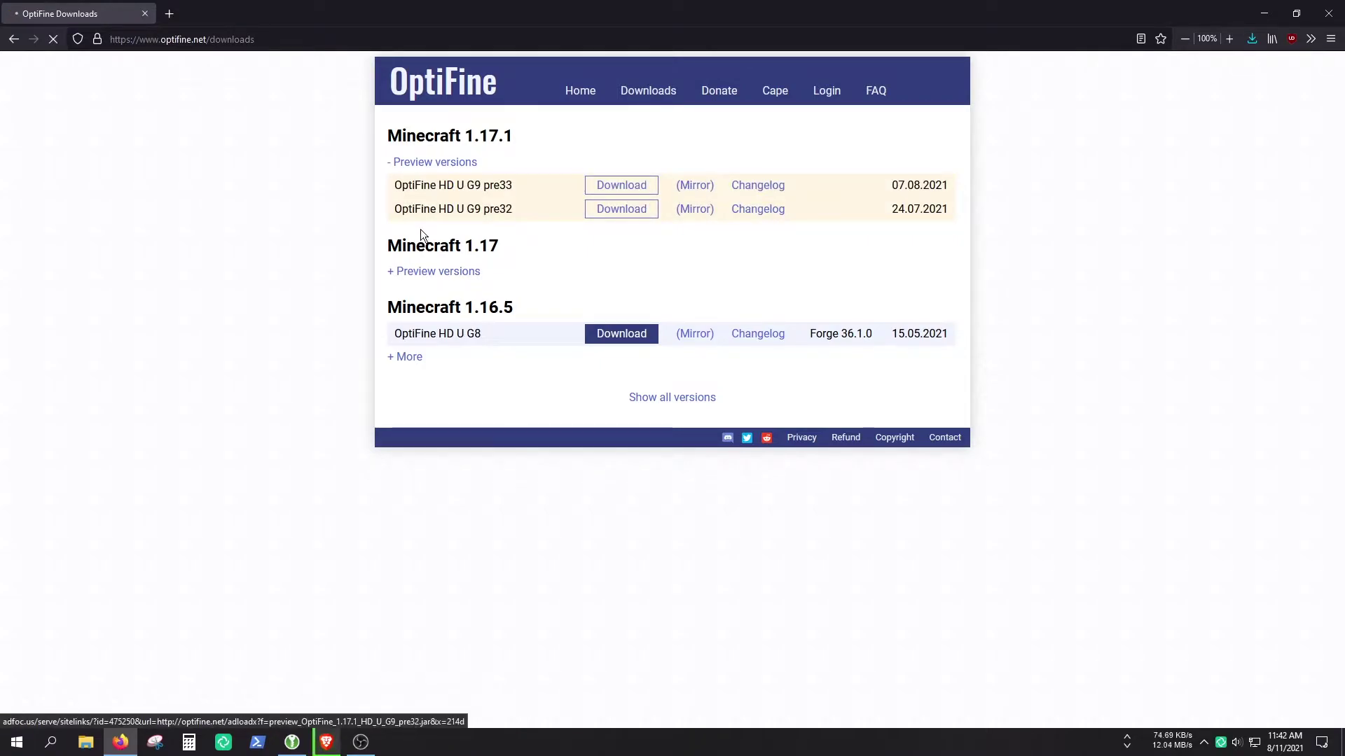
right_click(640, 183)
left_click(542, 265)
left_click(676, 189)
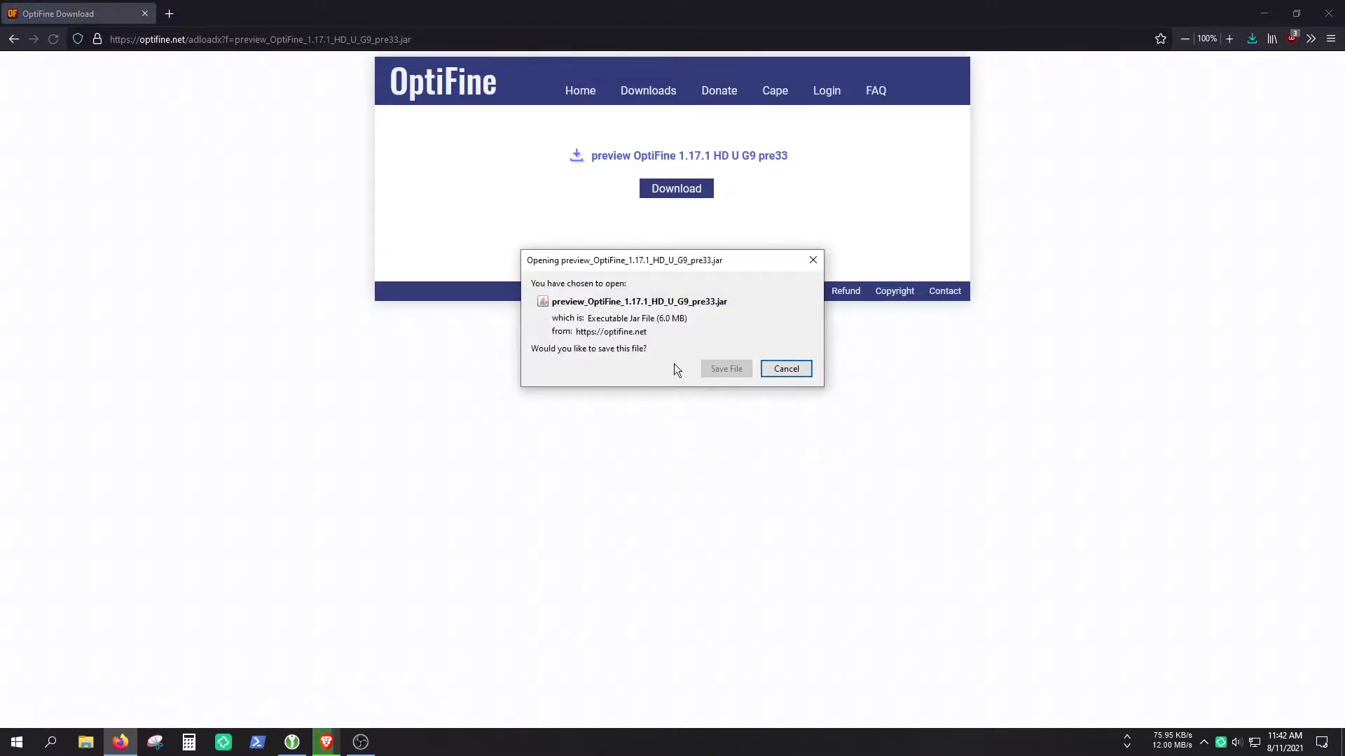
left_click(725, 368)
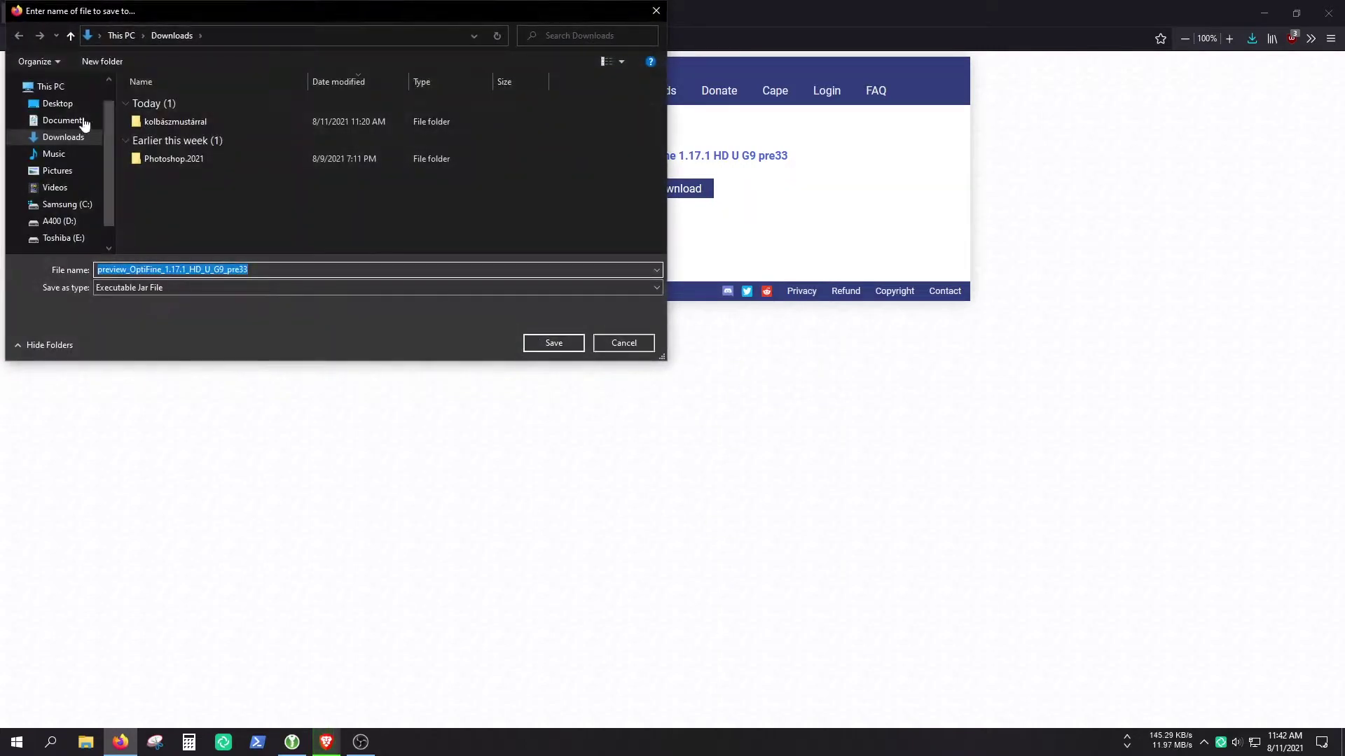
left_click(63, 103)
left_click(553, 343)
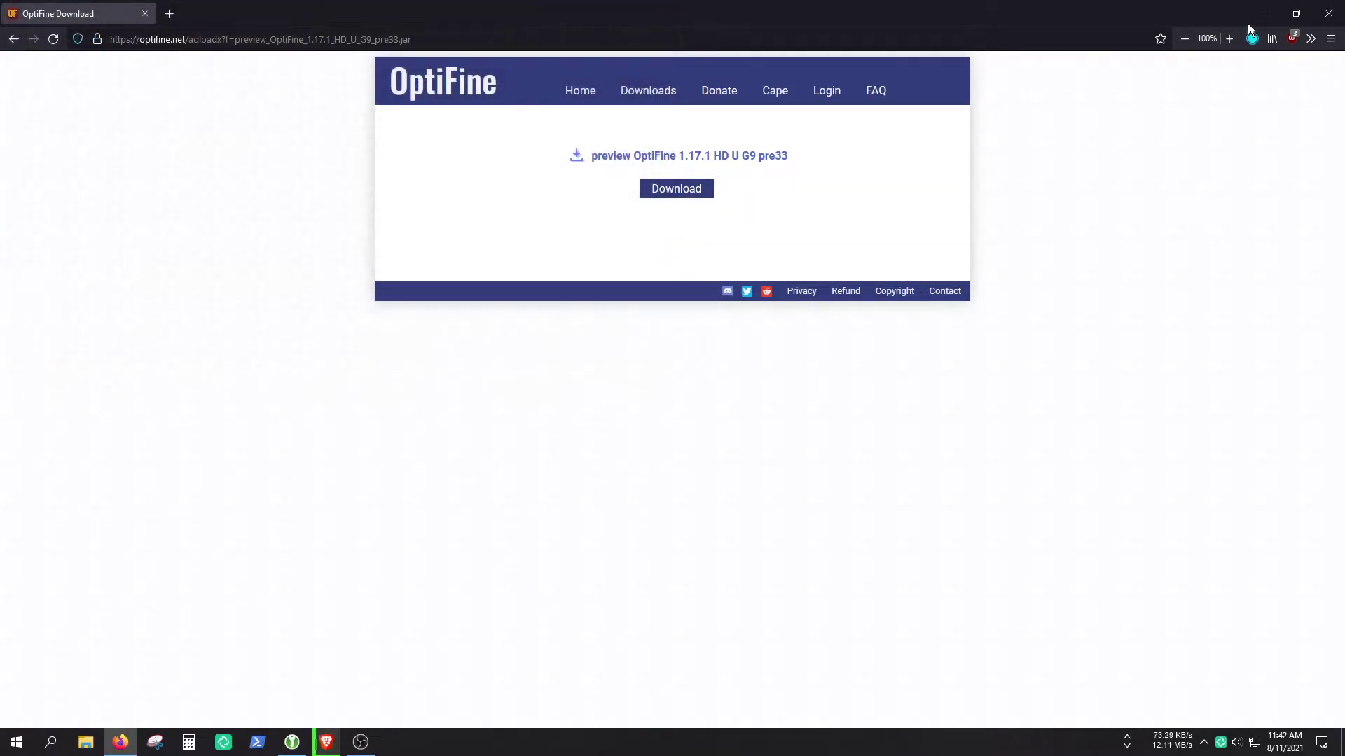
- Close the browser, move the three downloaded files to the middle of the desktop and set the Forge installer apart
left_click(1329, 14)
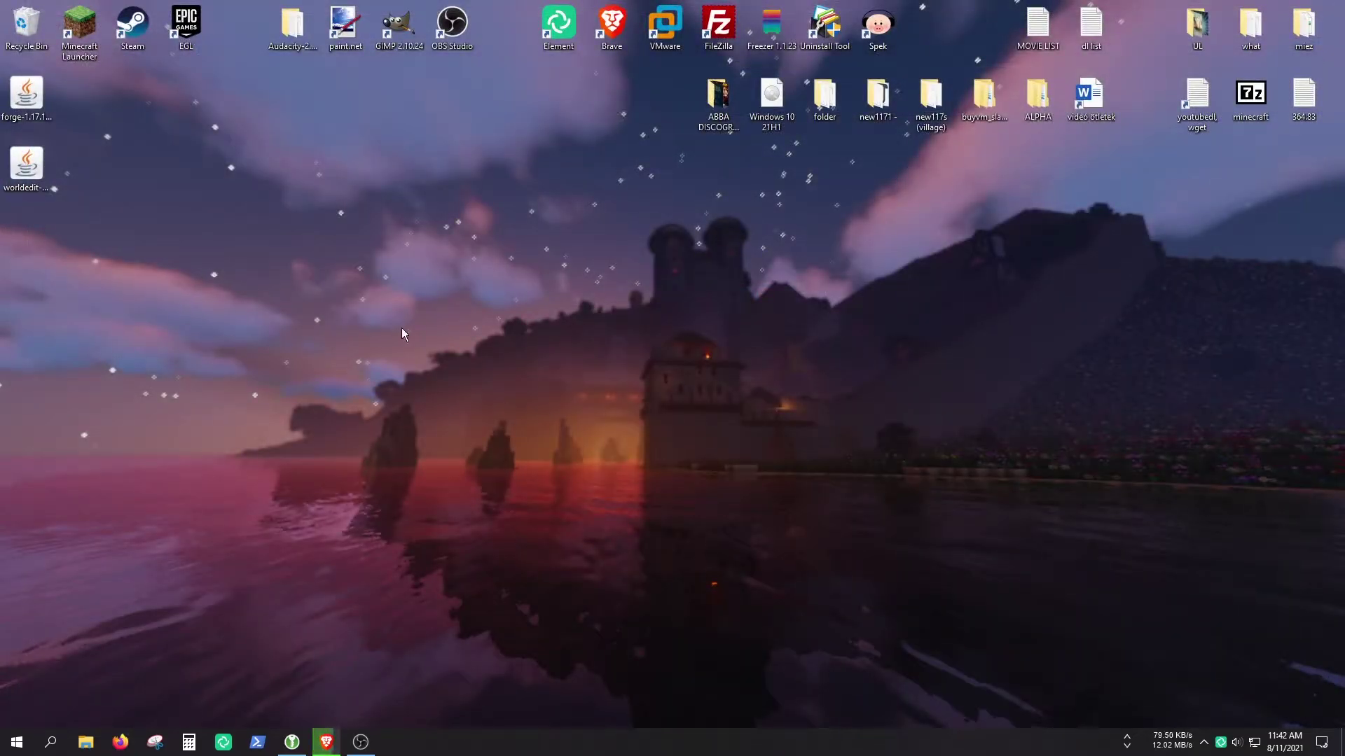
left_click_drag(113, 305, 4, 76)
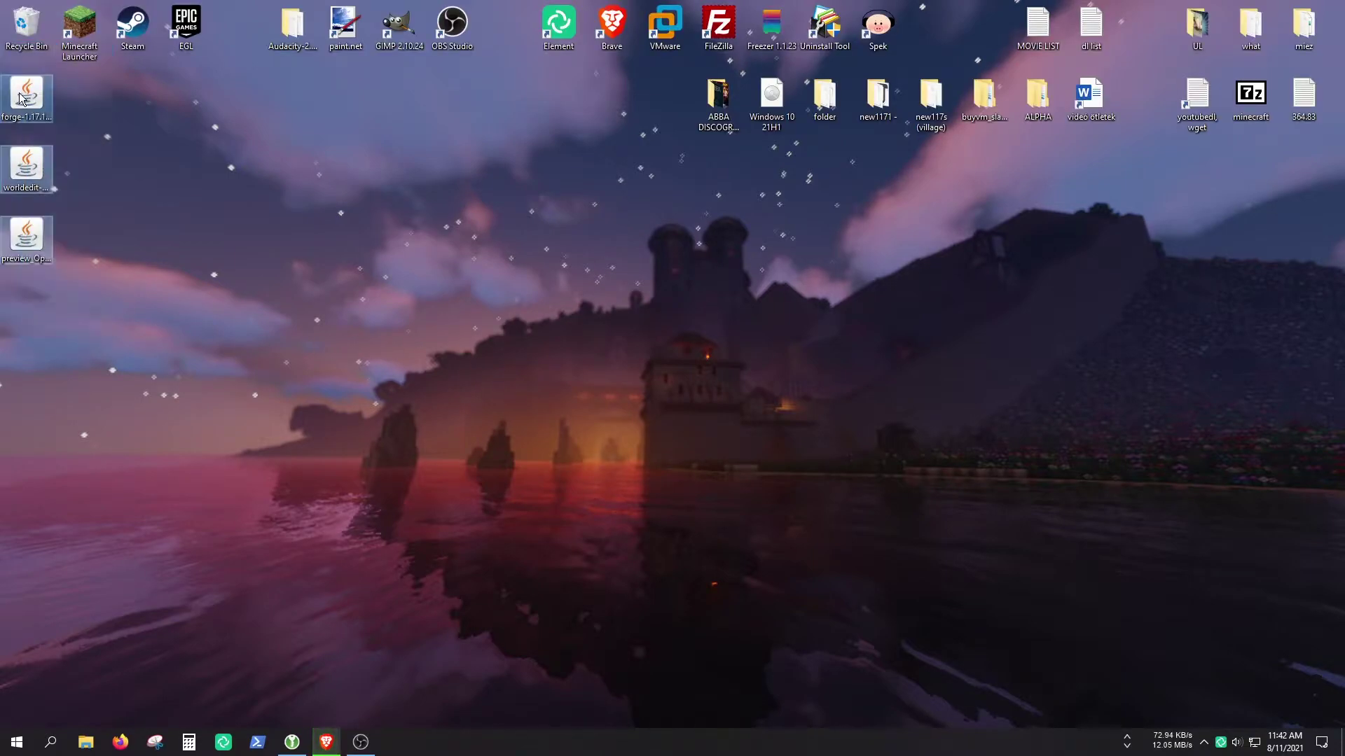
left_click_drag(40, 154, 476, 315)
left_click(453, 243)
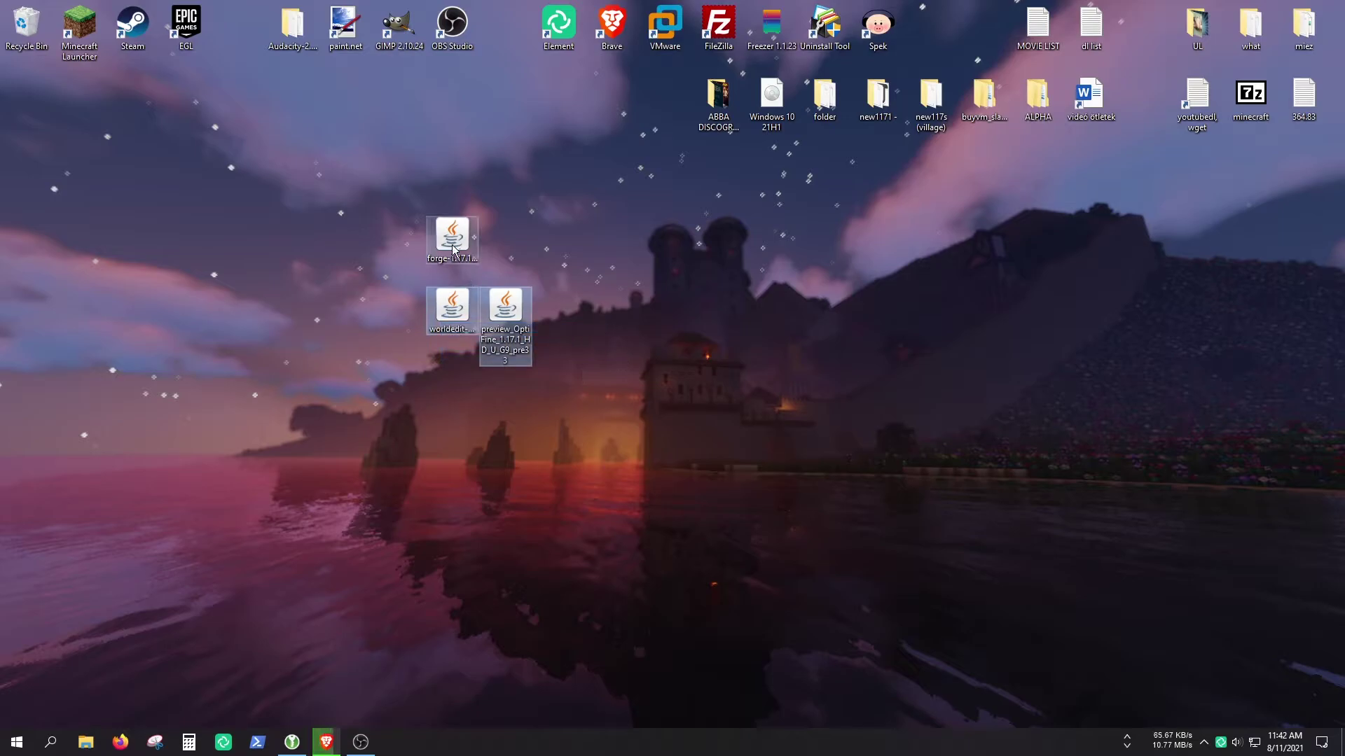
left_click_drag(453, 243, 773, 331)
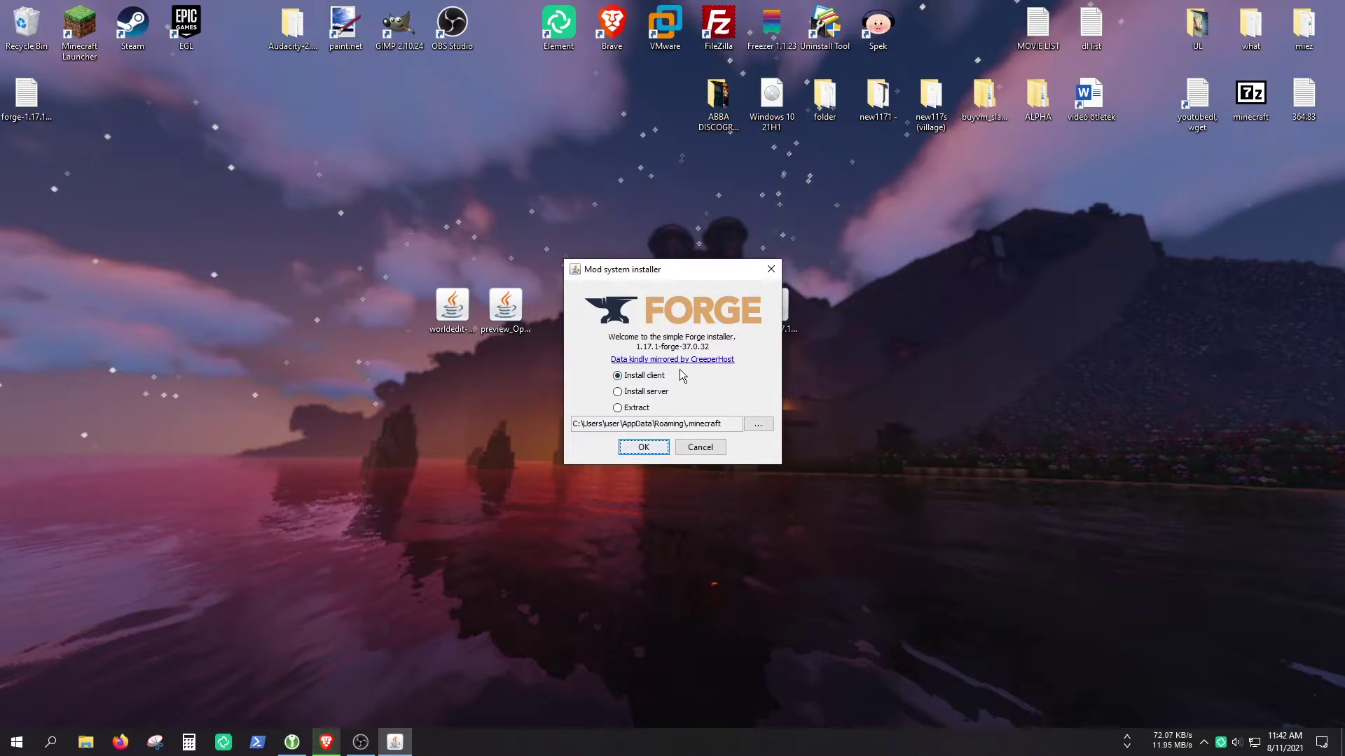
- Install the Forge client into the .minecraft folder, and delete the installer and its log file from the desktop
left_click(658, 452)
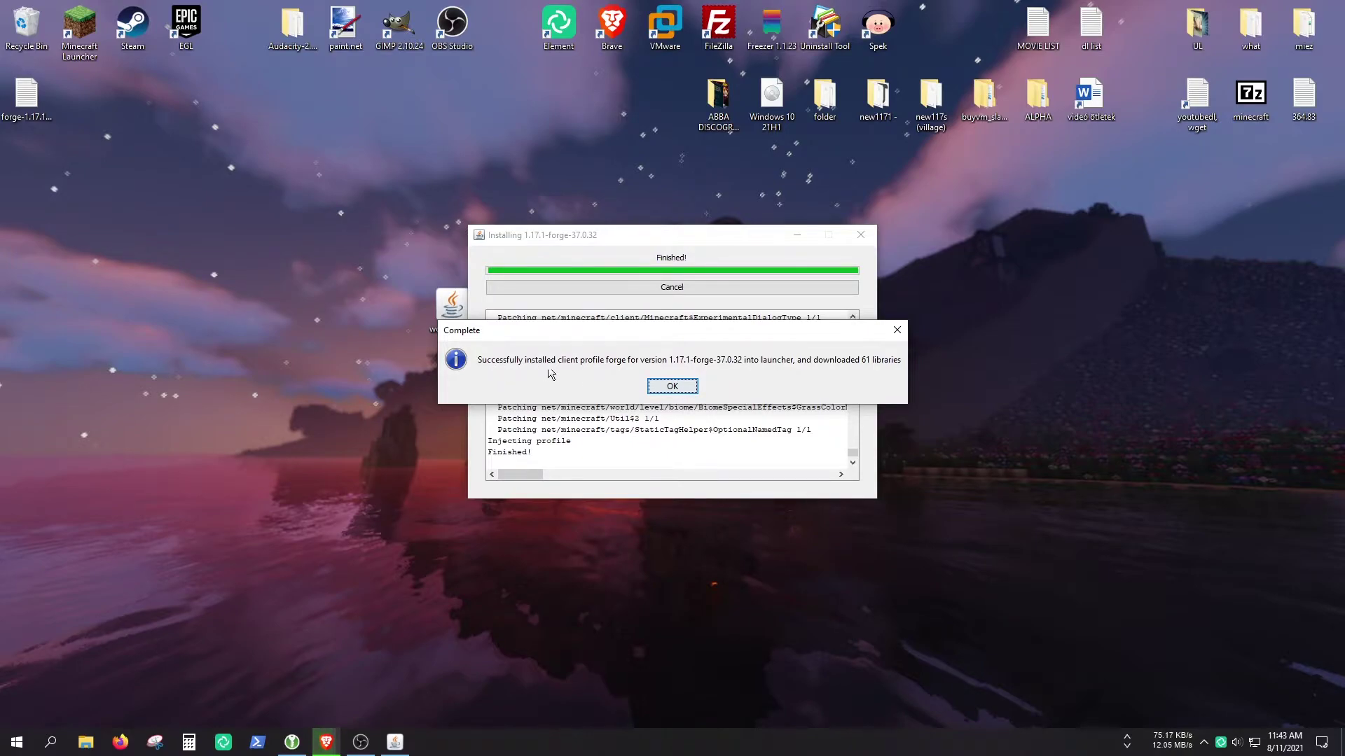
left_click(679, 386)
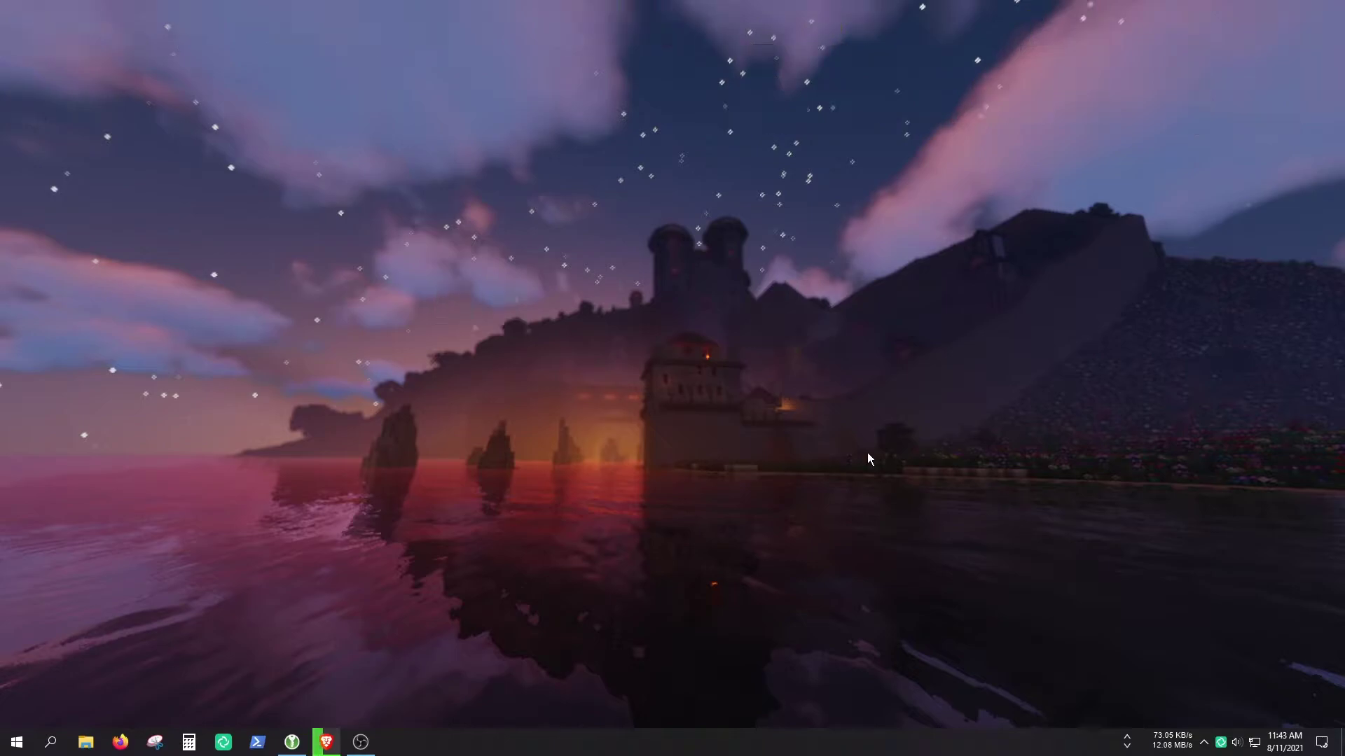
left_click_drag(772, 308, 7, 77)
key("Delete")
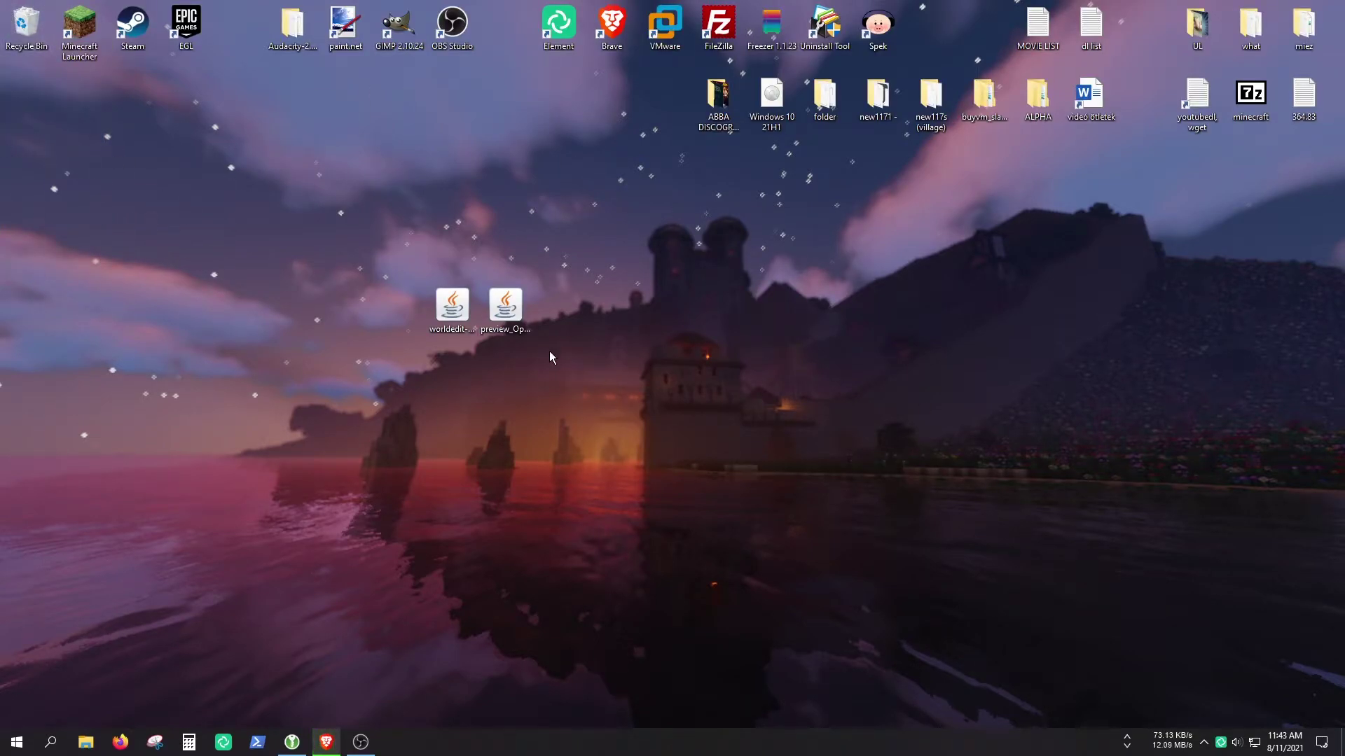
left_click_drag(681, 451, 393, 269)
left_click(468, 299)
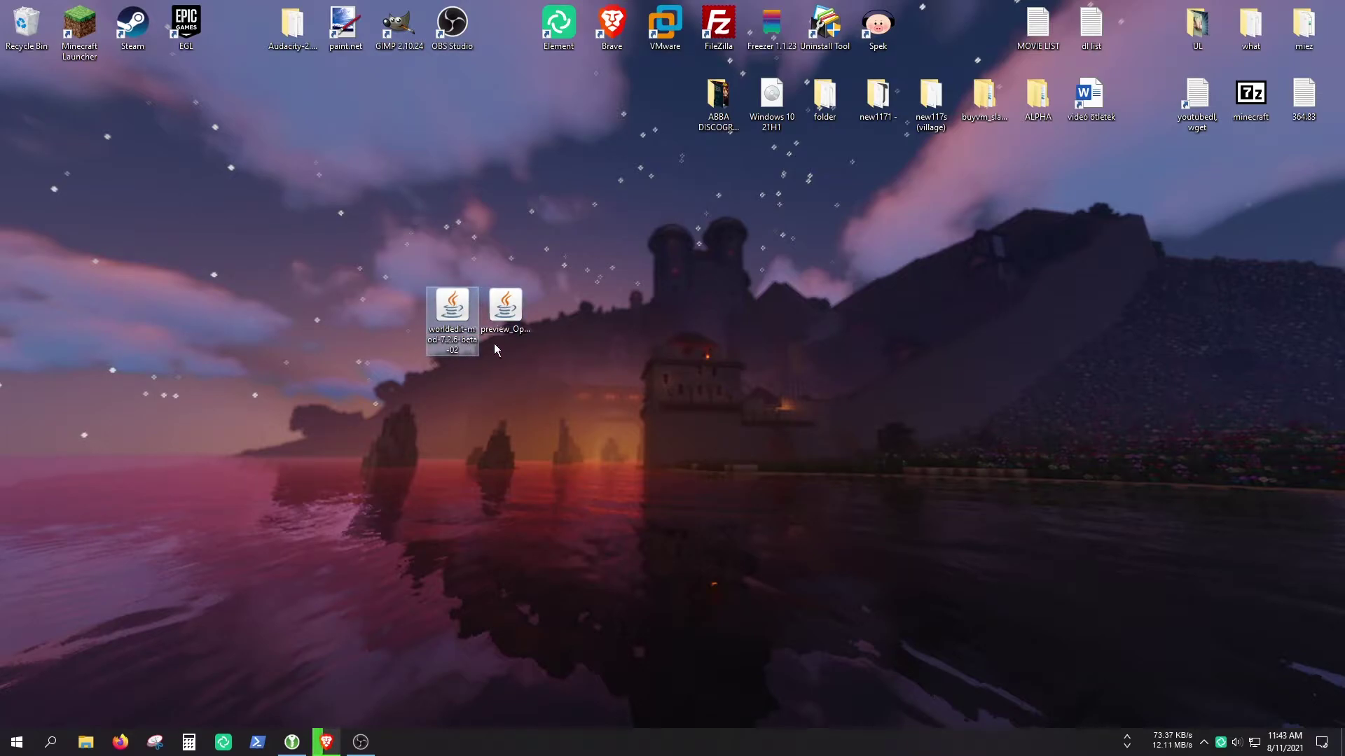
left_click(498, 322)
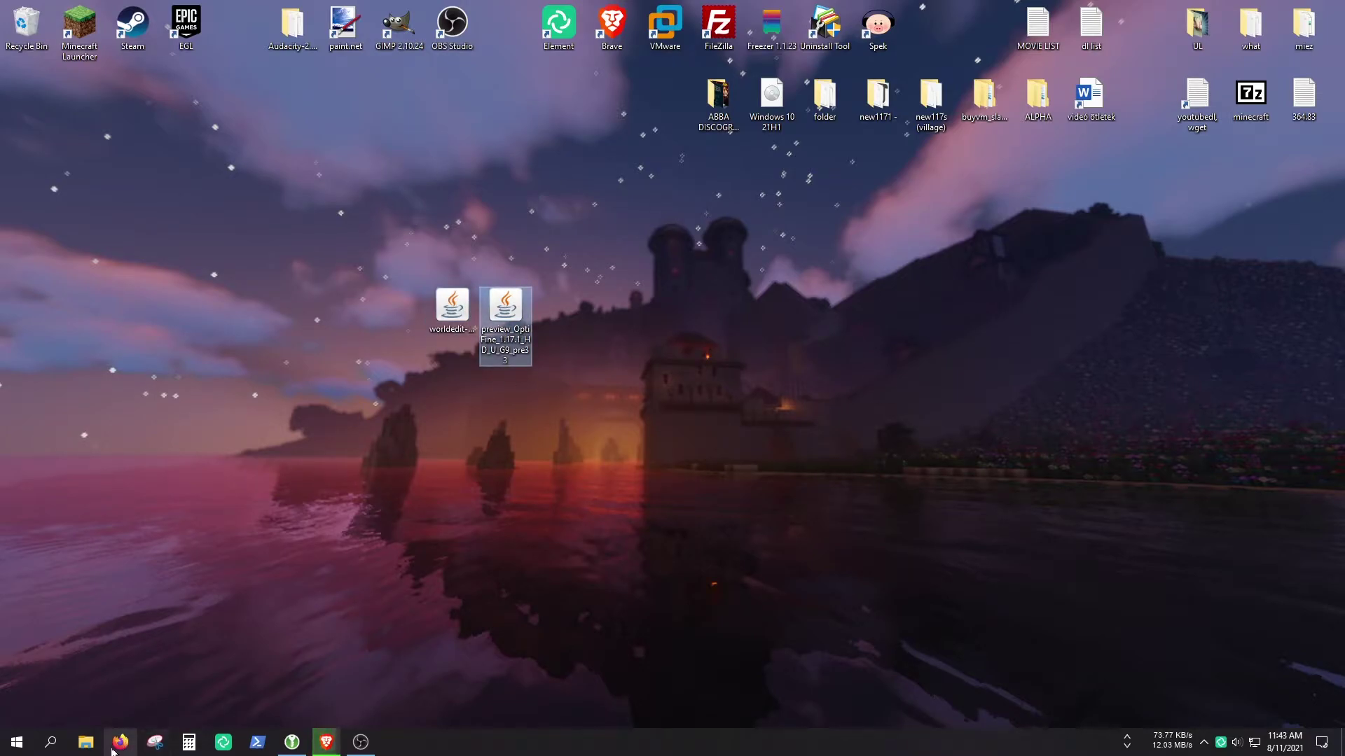
- Switch to File Explorer and go to the %appdata% folder
left_click(86, 742)
left_click(589, 279)
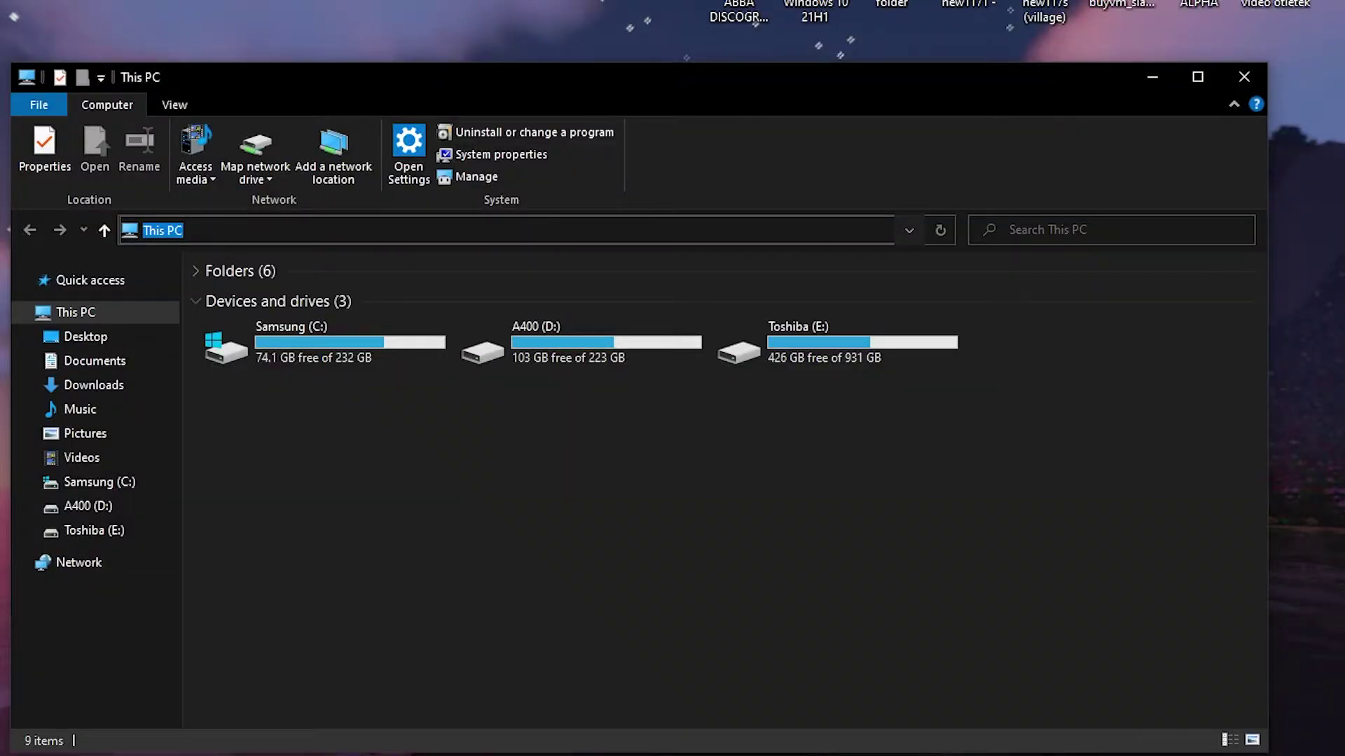
type("%appdata%")
key("Return")
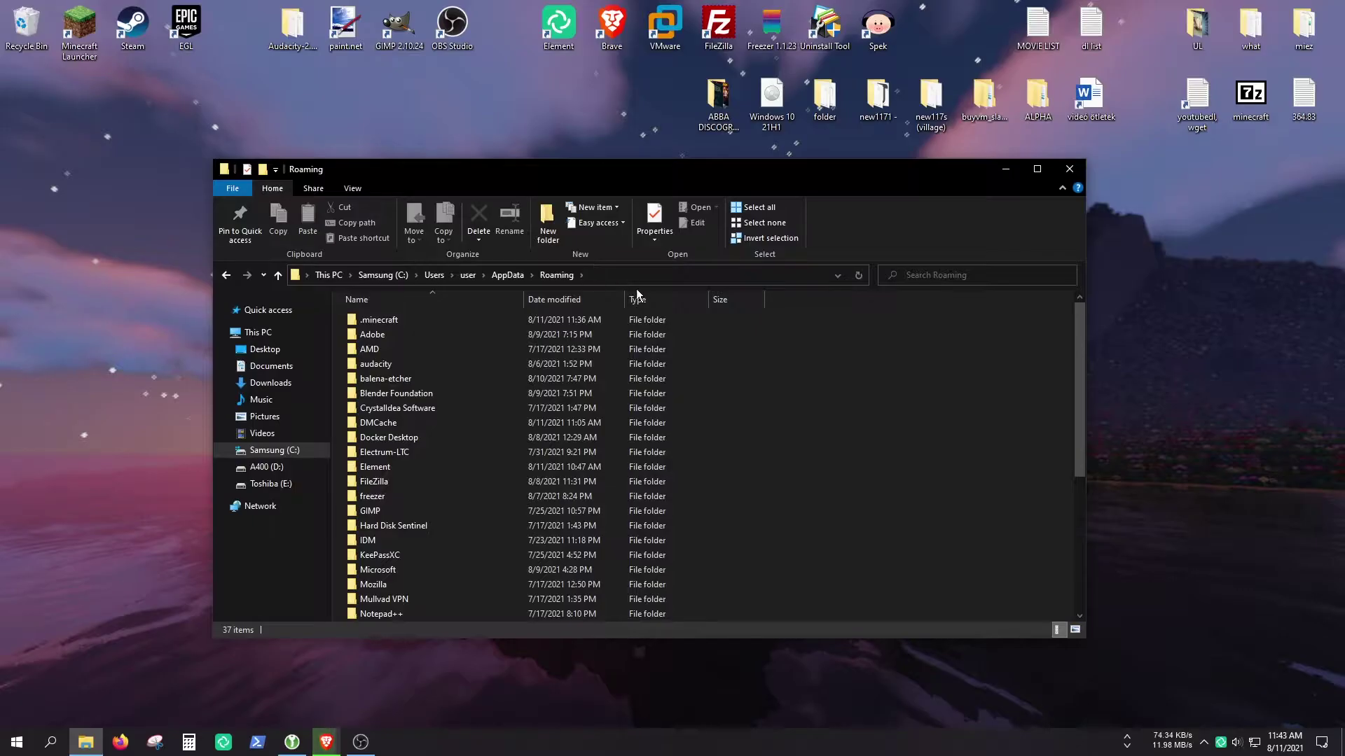
left_click(166, 235)
left_click(845, 414)
left_click(612, 277)
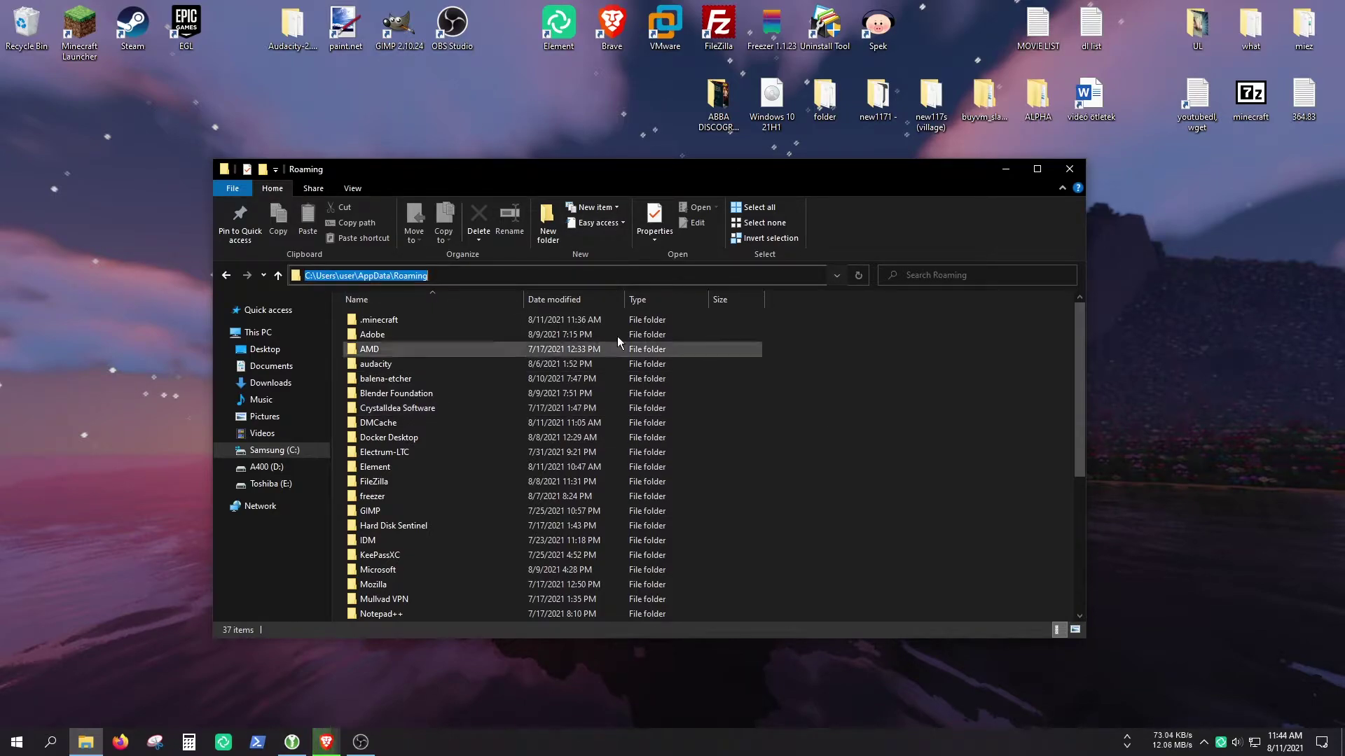
- Go to the mods folder inside .minecraft and delete all the existing mod files in it
double_click(372, 325)
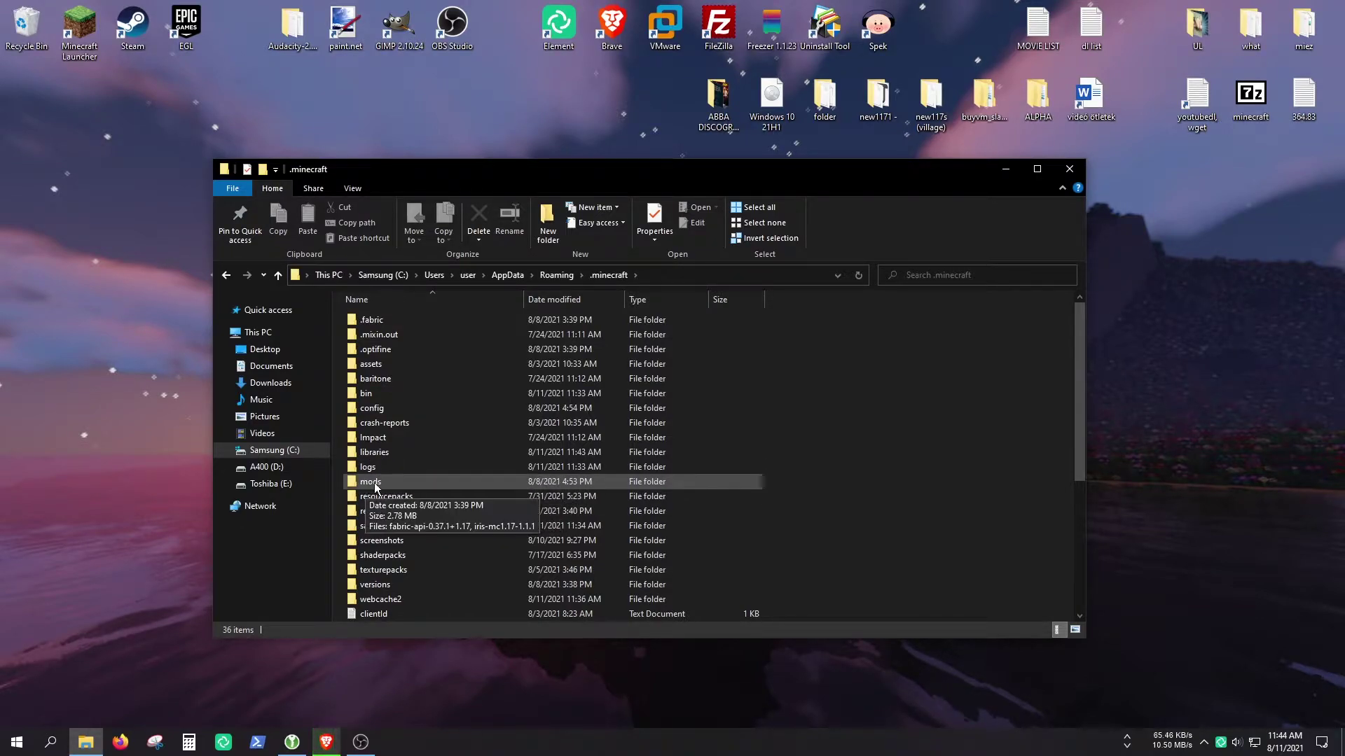
double_click(375, 482)
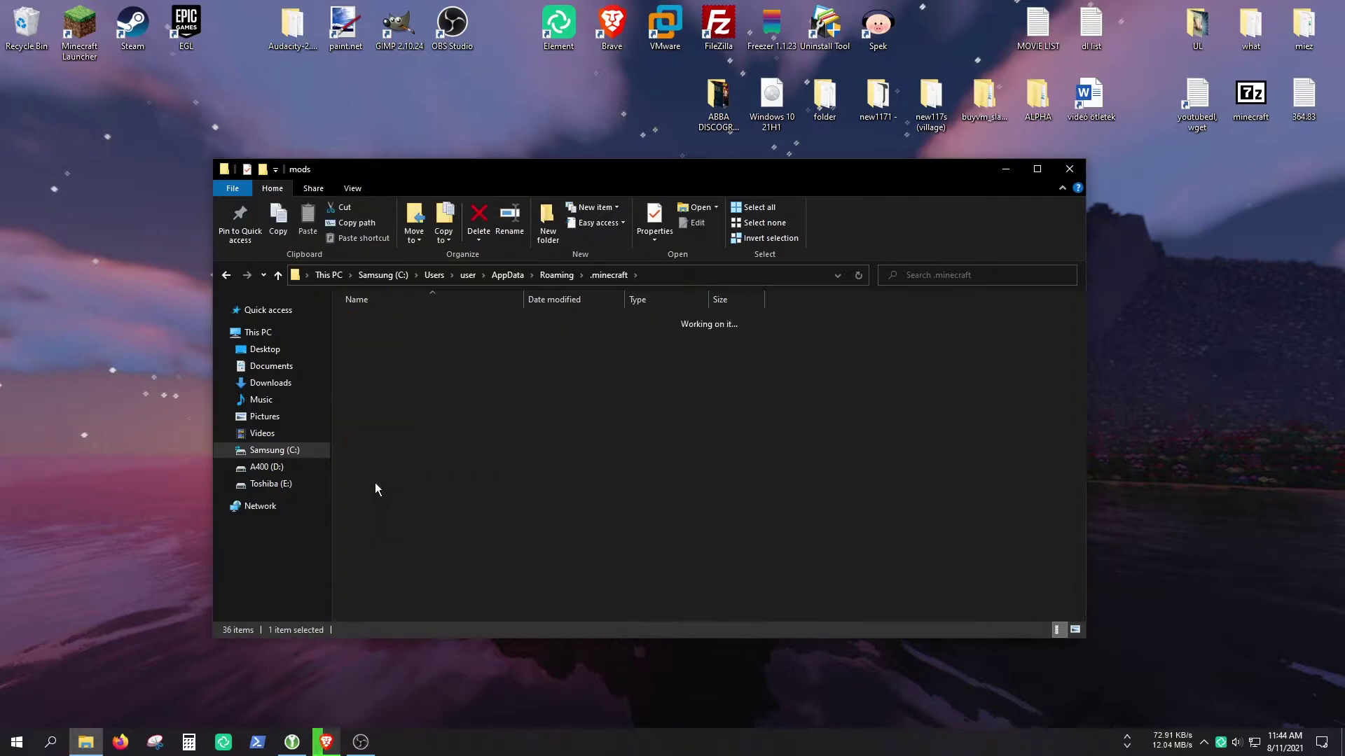
left_click_drag(450, 441, 423, 303)
key("Delete")
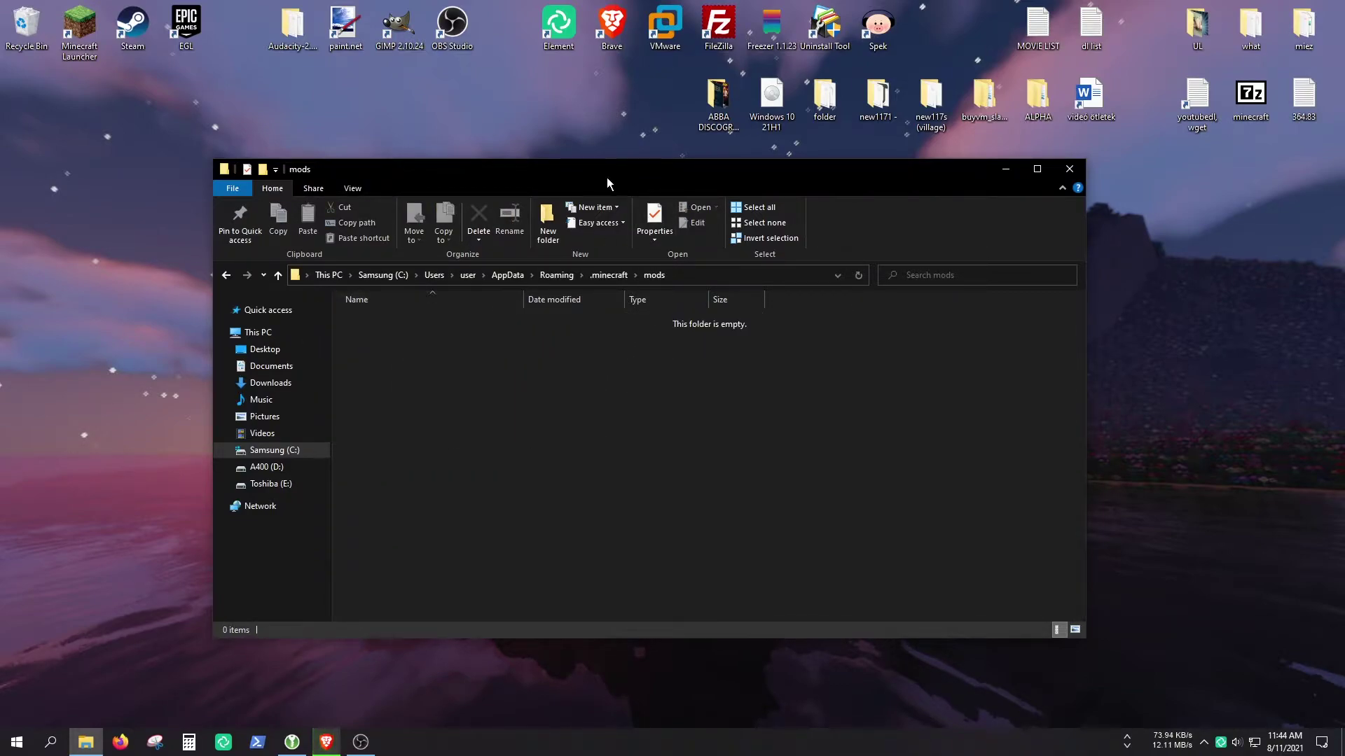
- Move the WorldEdit and preview OptiFine jar files from the desktop into the mods folder
left_click_drag(607, 178, 918, 173)
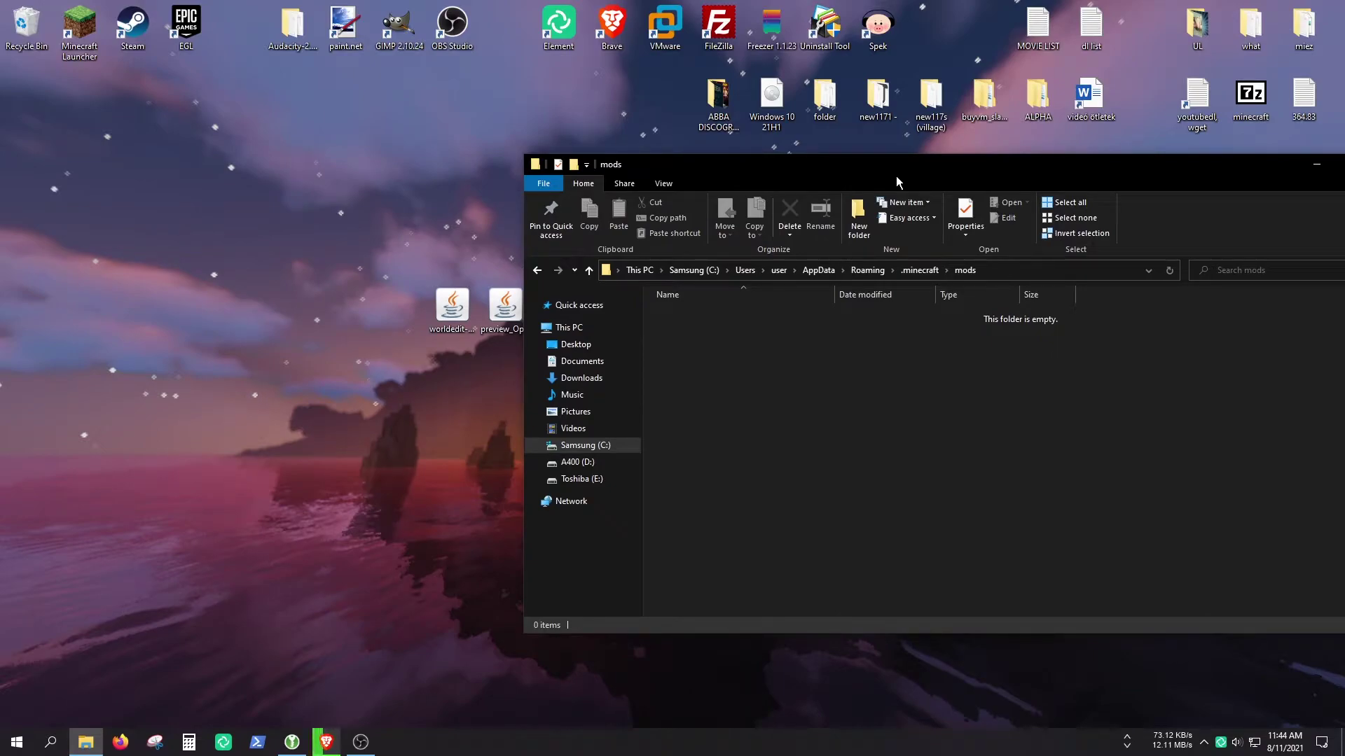
left_click_drag(452, 306, 753, 347)
left_click_drag(500, 313, 780, 360)
left_click_drag(713, 164, 447, 159)
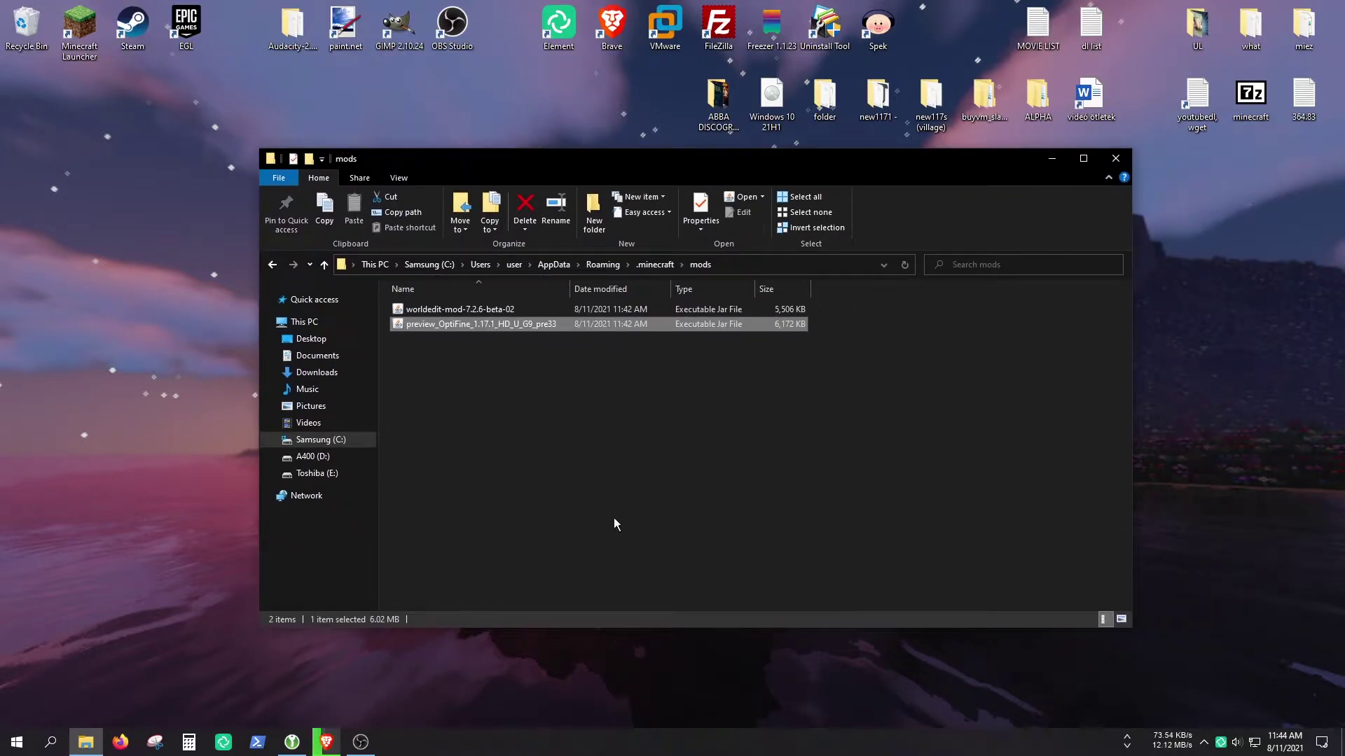
- Start the forge 1.17.1 installation from the Minecraft Launcher, accepting the modified-installation risks without further warnings
double_click(81, 36)
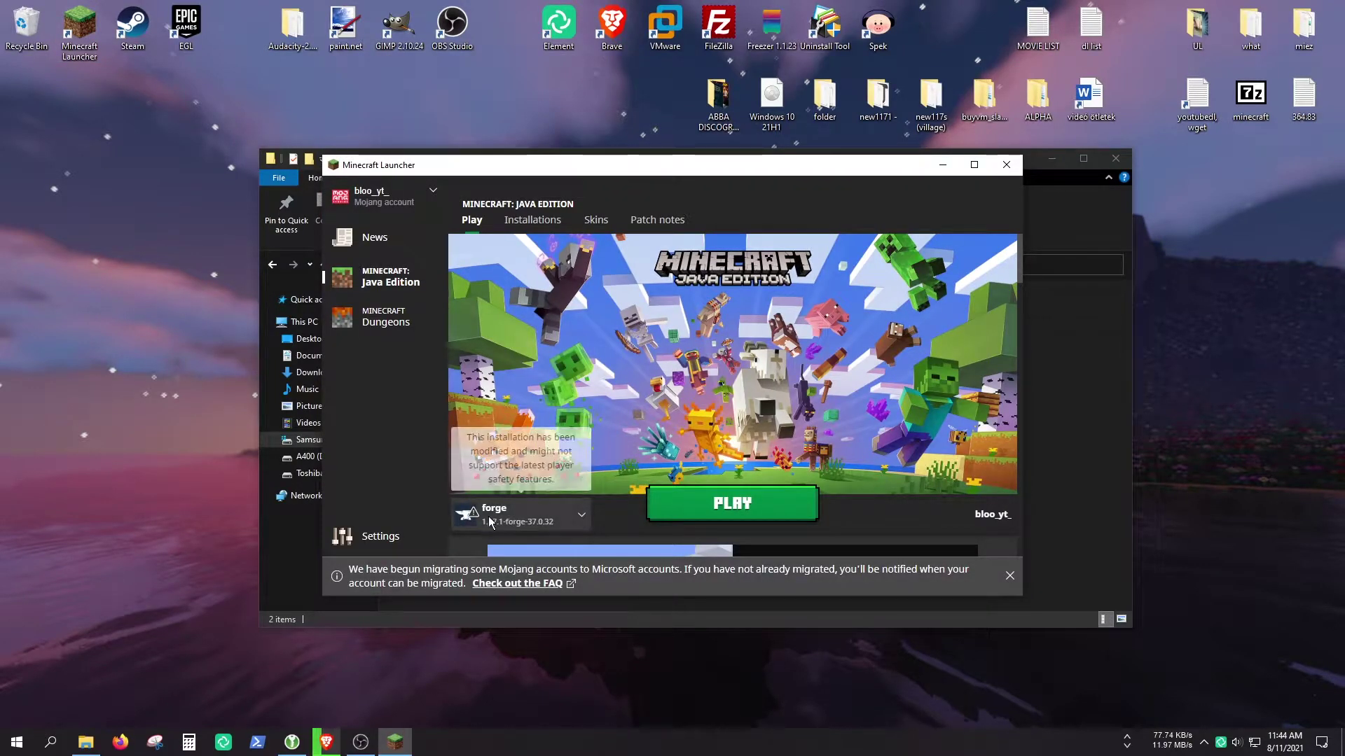
left_click(666, 504)
left_click(498, 411)
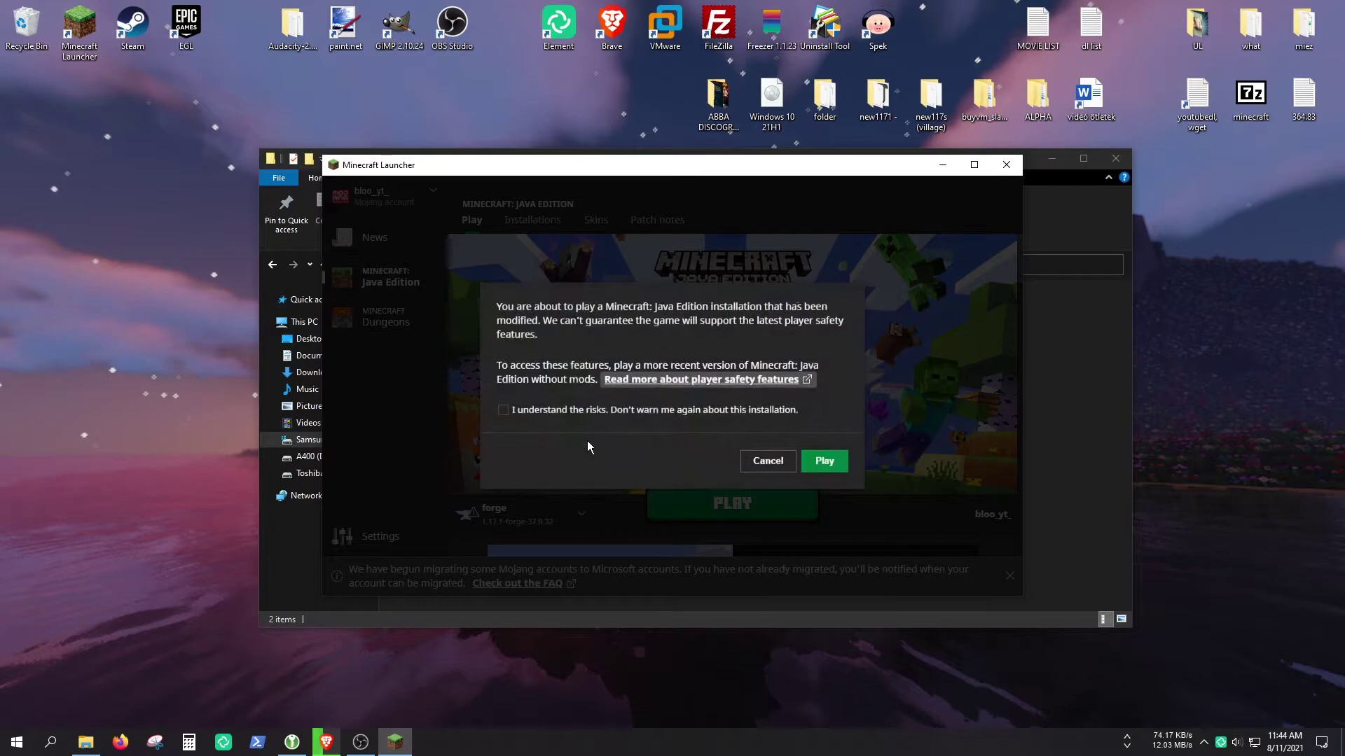
left_click(826, 459)
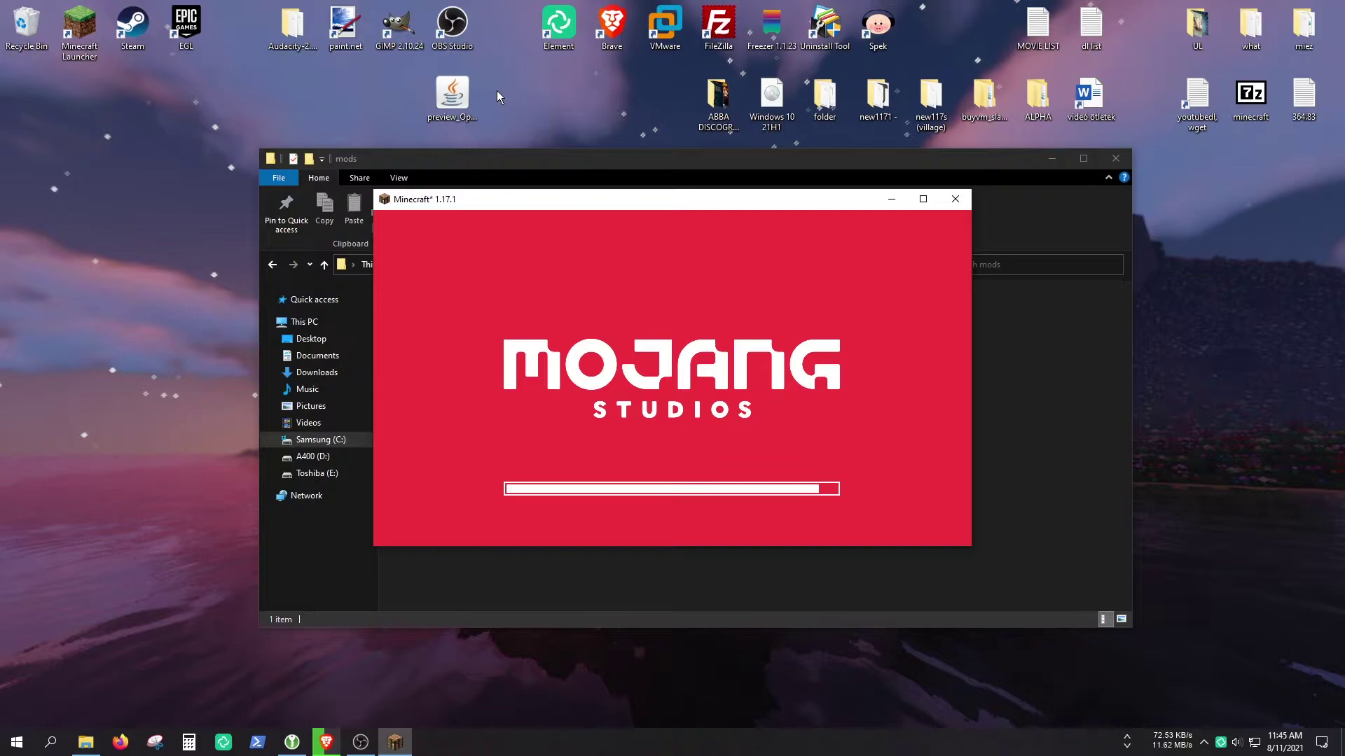
- Set the preview OptiFine file apart below the desktop's Steam shortcut area and maximize the Minecraft game window
left_click_drag(452, 93, 135, 90)
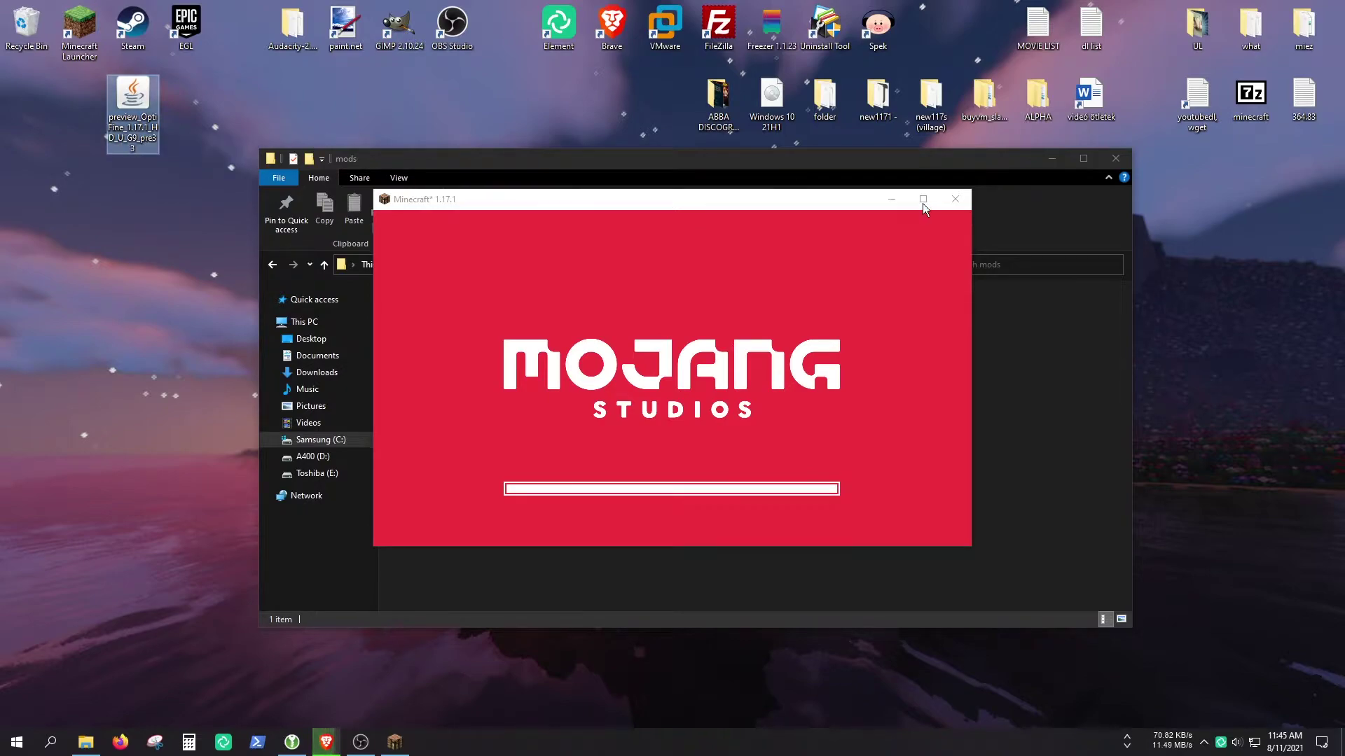
left_click_drag(540, 197, 534, 334)
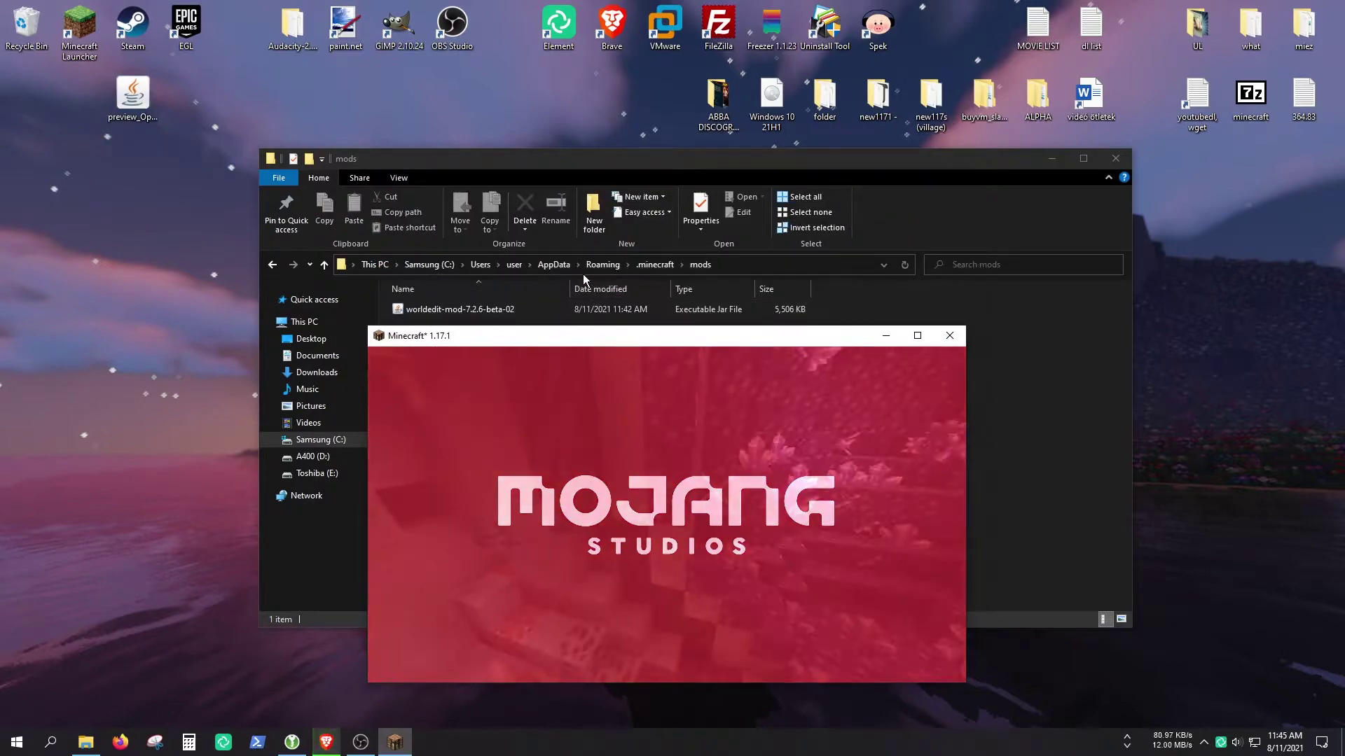
left_click(916, 336)
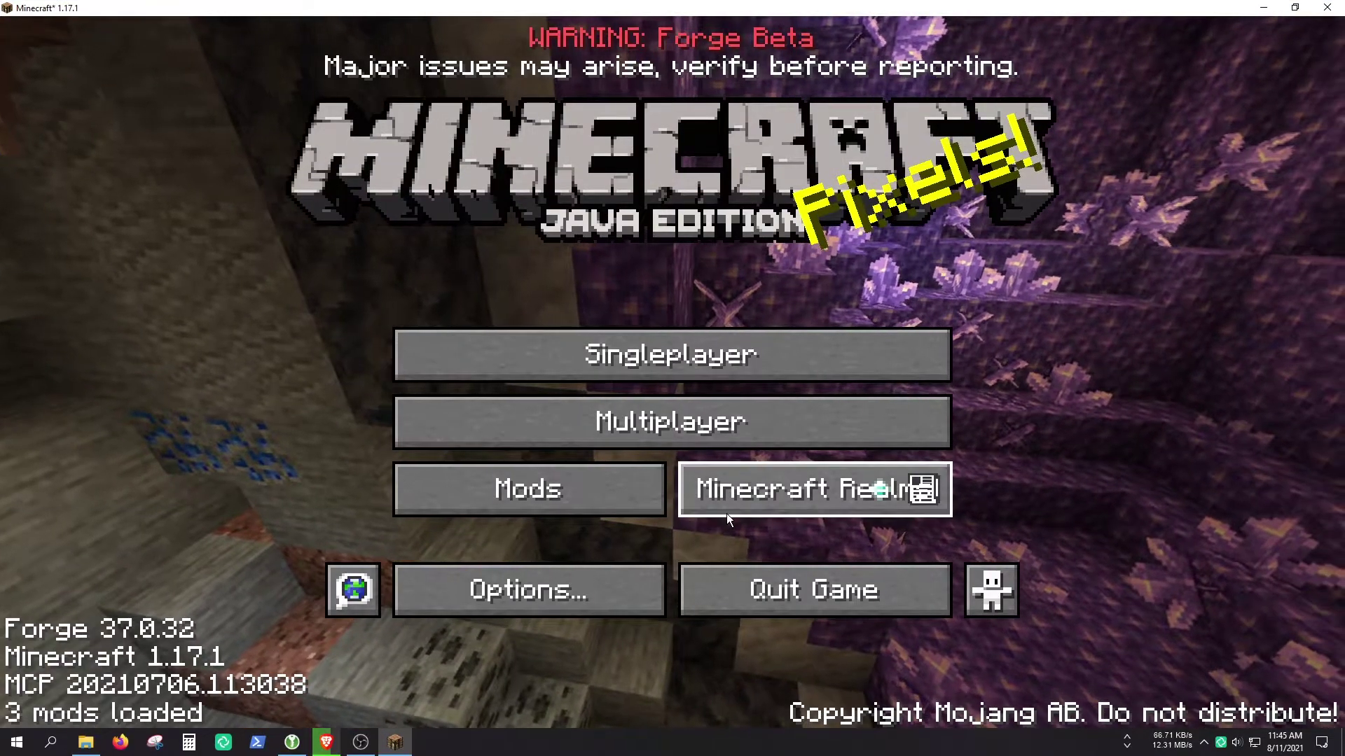
- Check the WorldEdit entry in the game's list of loaded mods and load the singleplayer world "video 08 11"
left_click(588, 505)
left_click(161, 290)
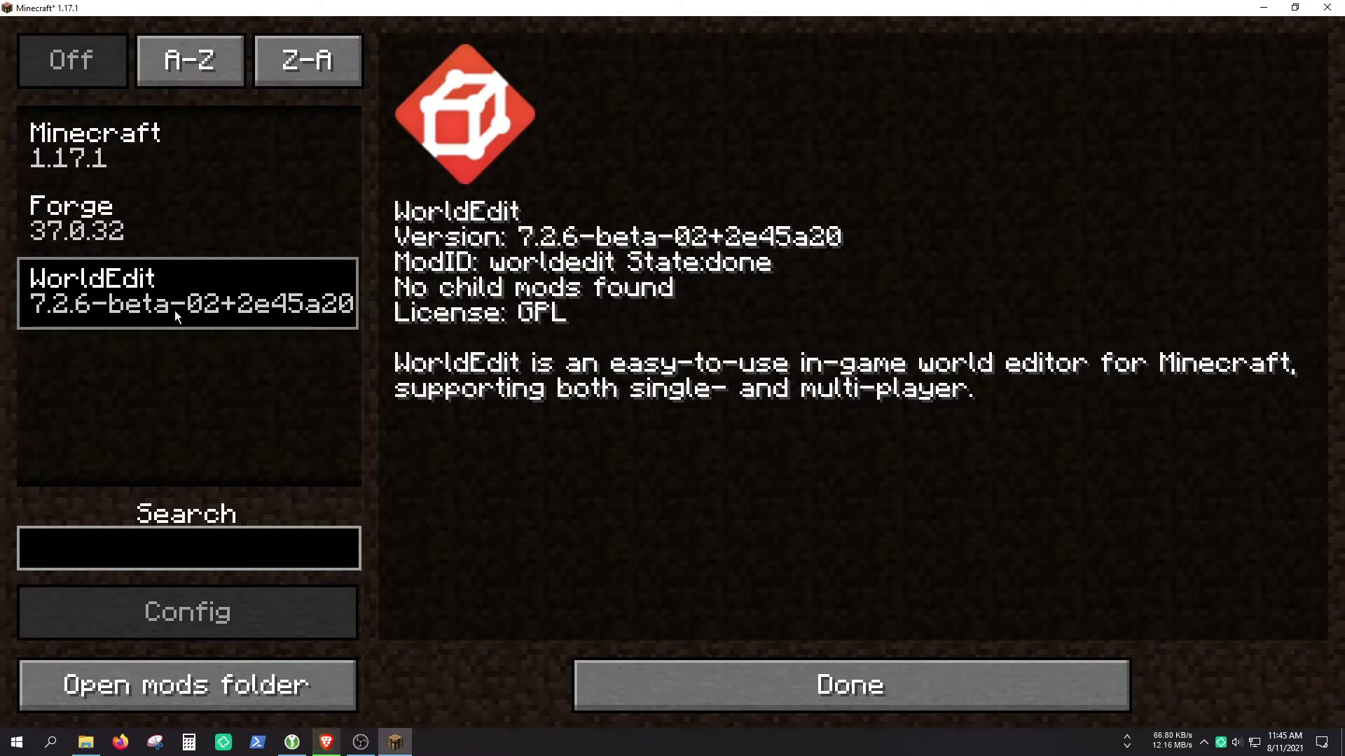
left_click(822, 693)
left_click(641, 346)
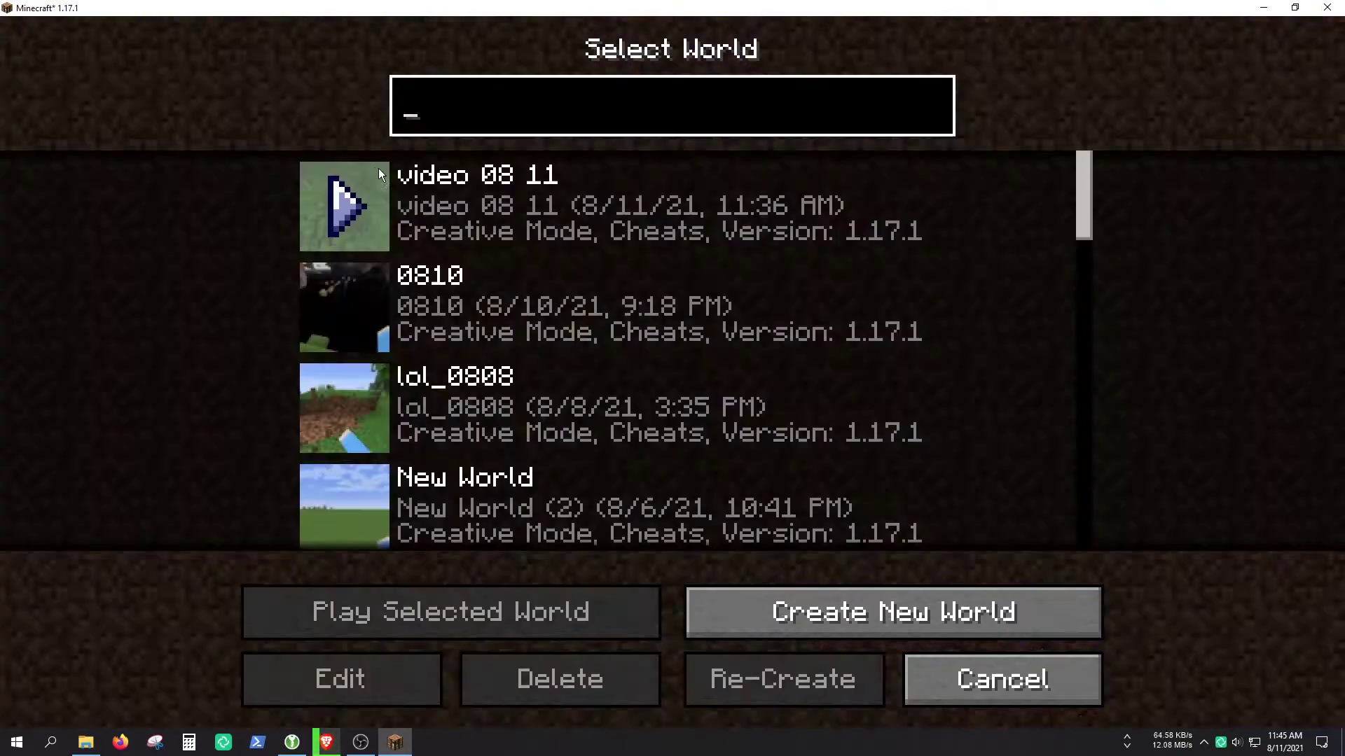
left_click(378, 173)
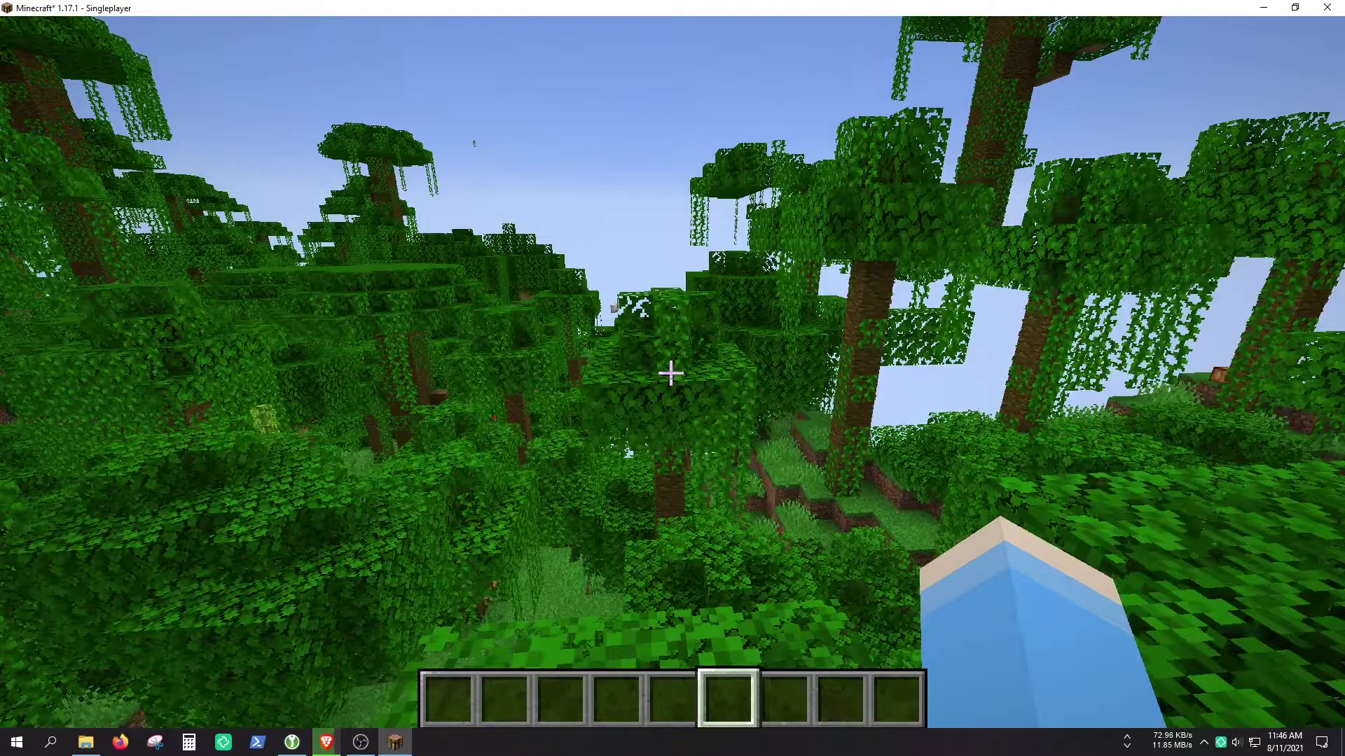
- Put a wooden axe from the creative Tools category into the third hotbar slot and equip it
key("e")
left_click(599, 594)
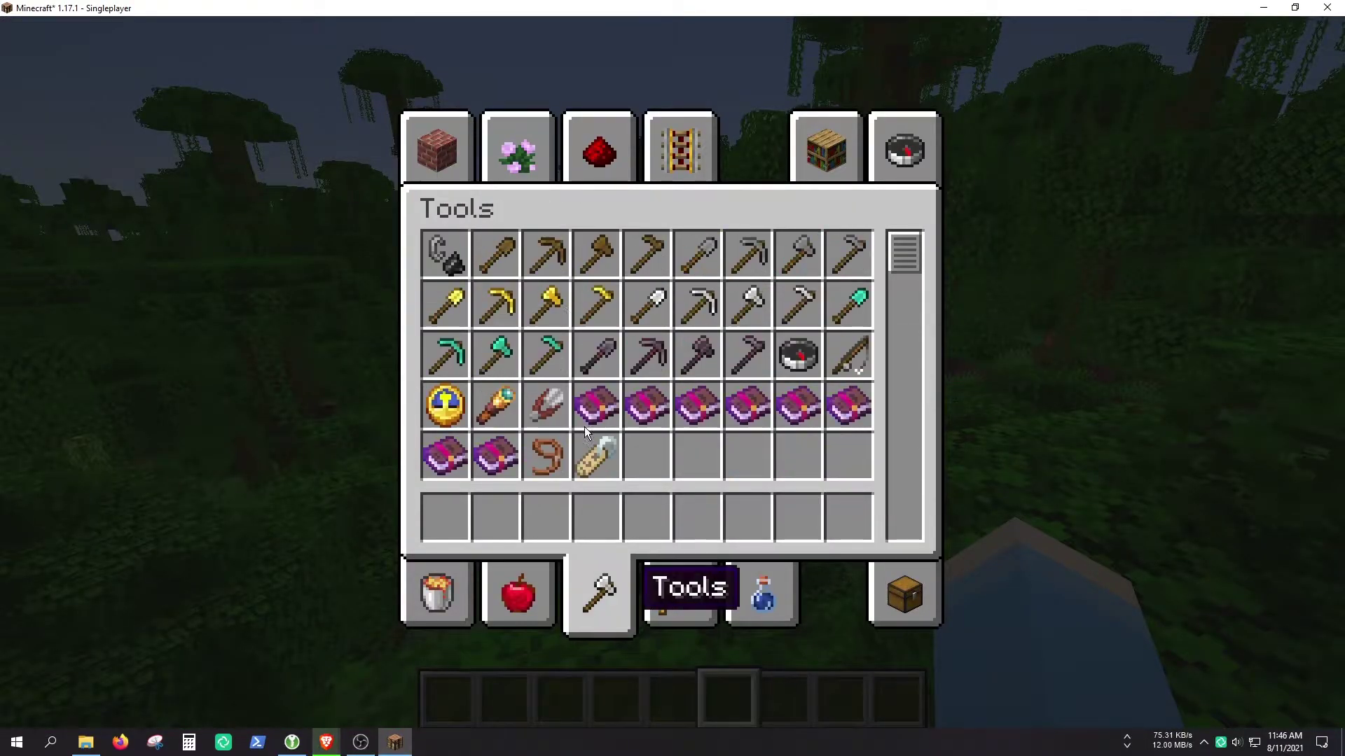
left_click(597, 252)
left_click(544, 517)
key("e")
key("3")
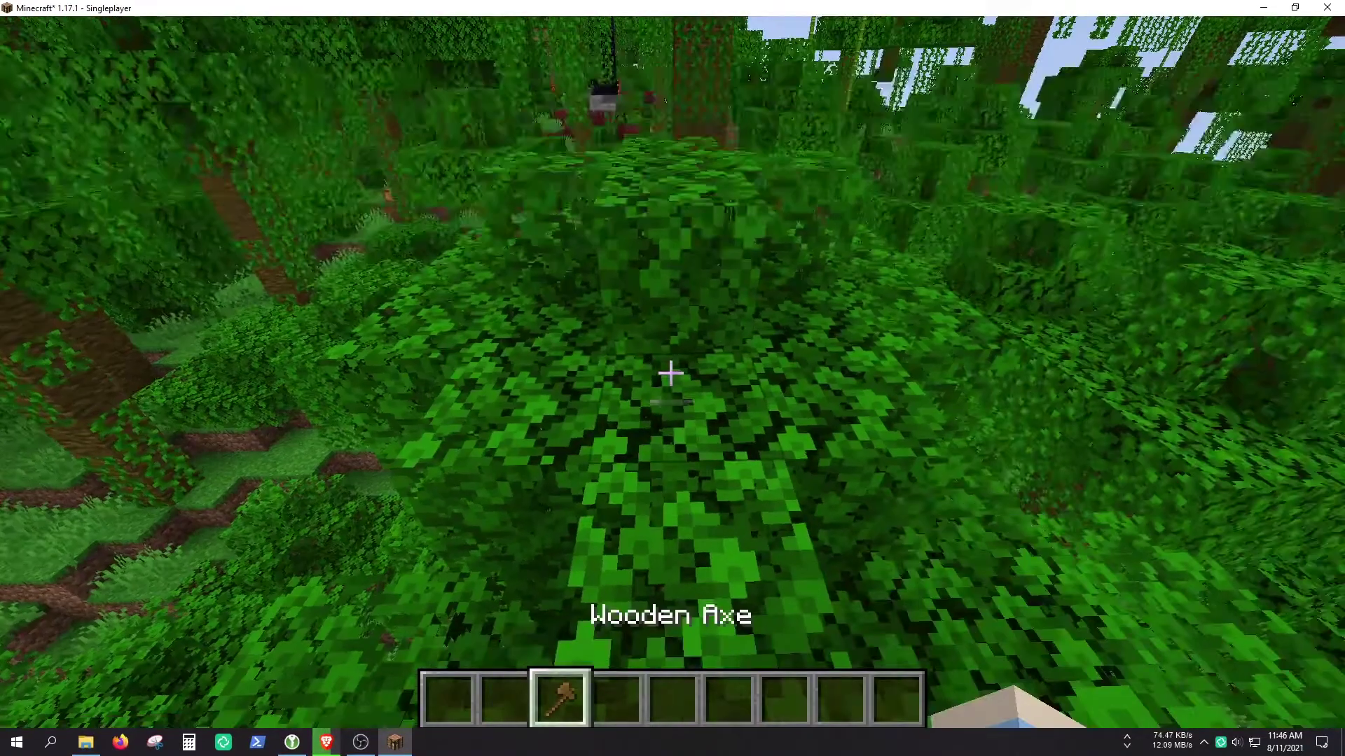
- Mark the first WorldEdit position on the jungle leaves and the second on the vine-covered trunk with the wooden axe
left_click(671, 373)
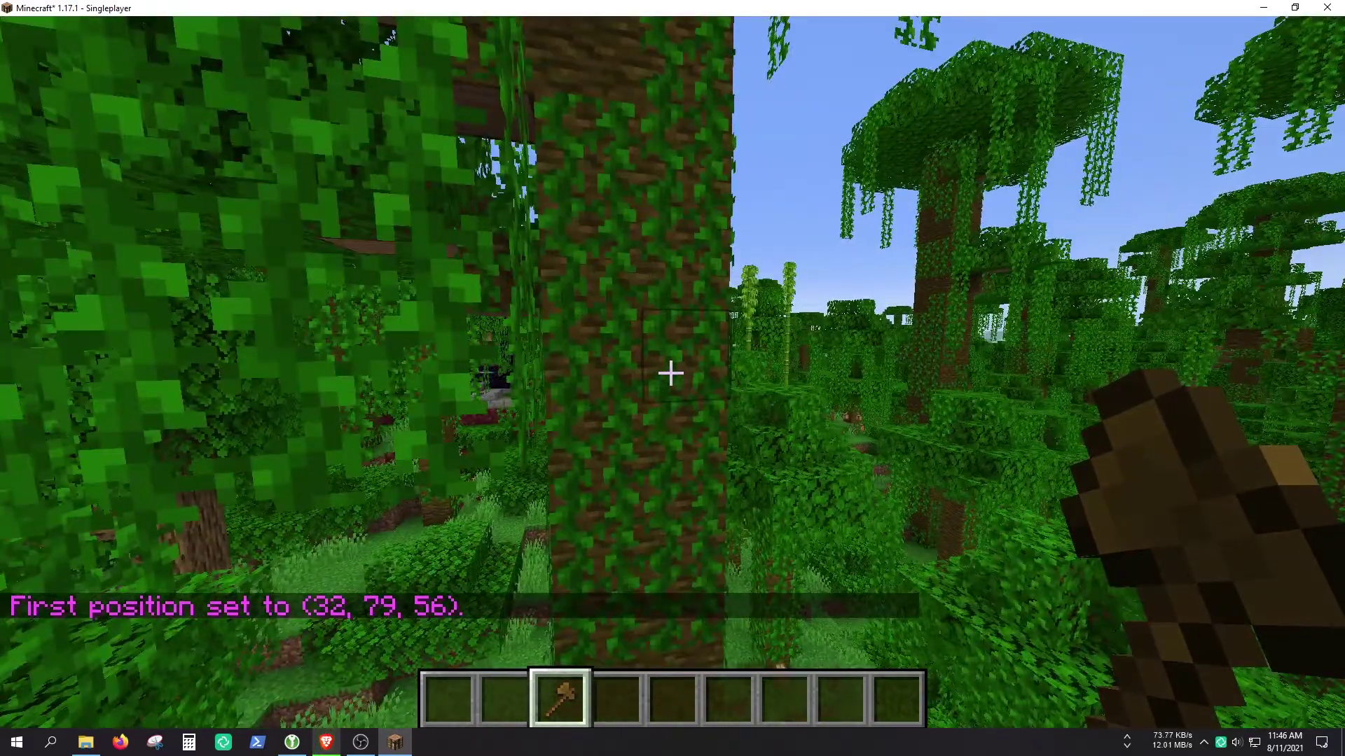
right_click(671, 373)
type("4")
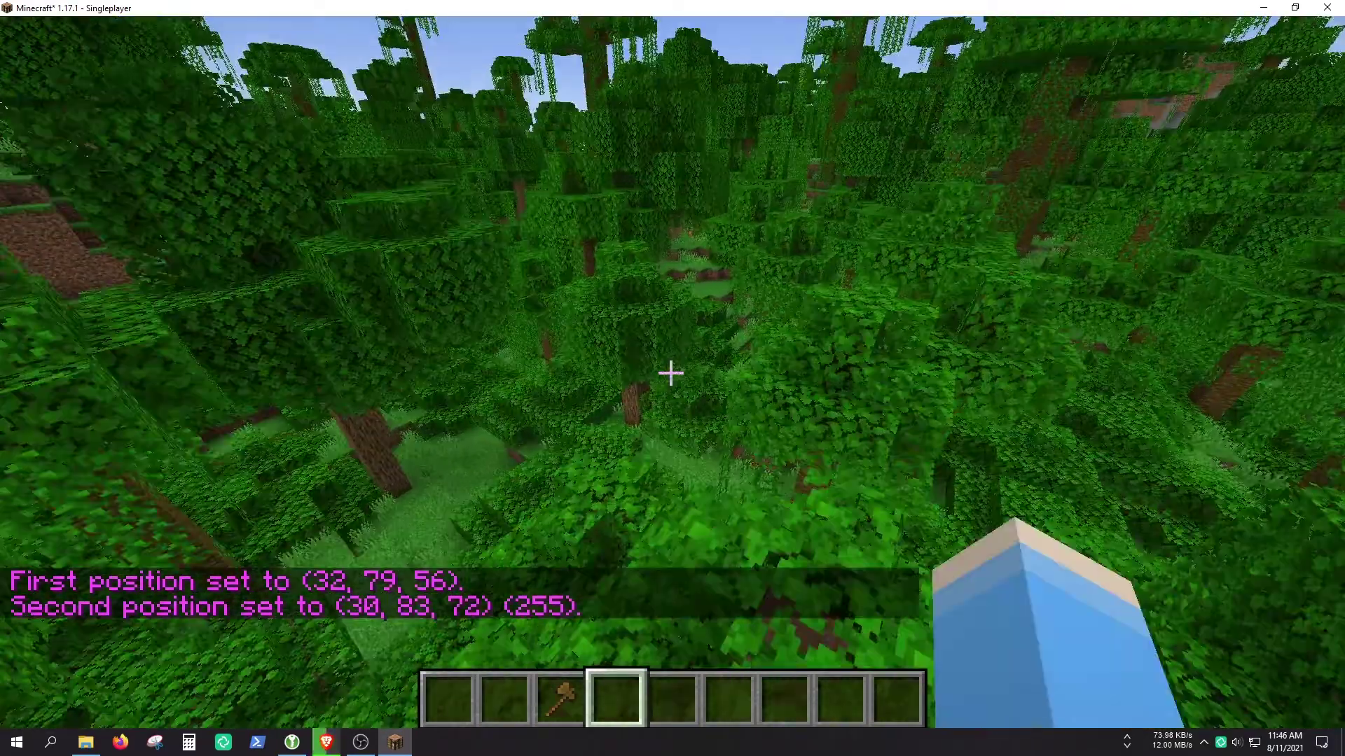
- Clear the selected WorldEdit region with the command //set air and close Minecraft
type("//Set air")
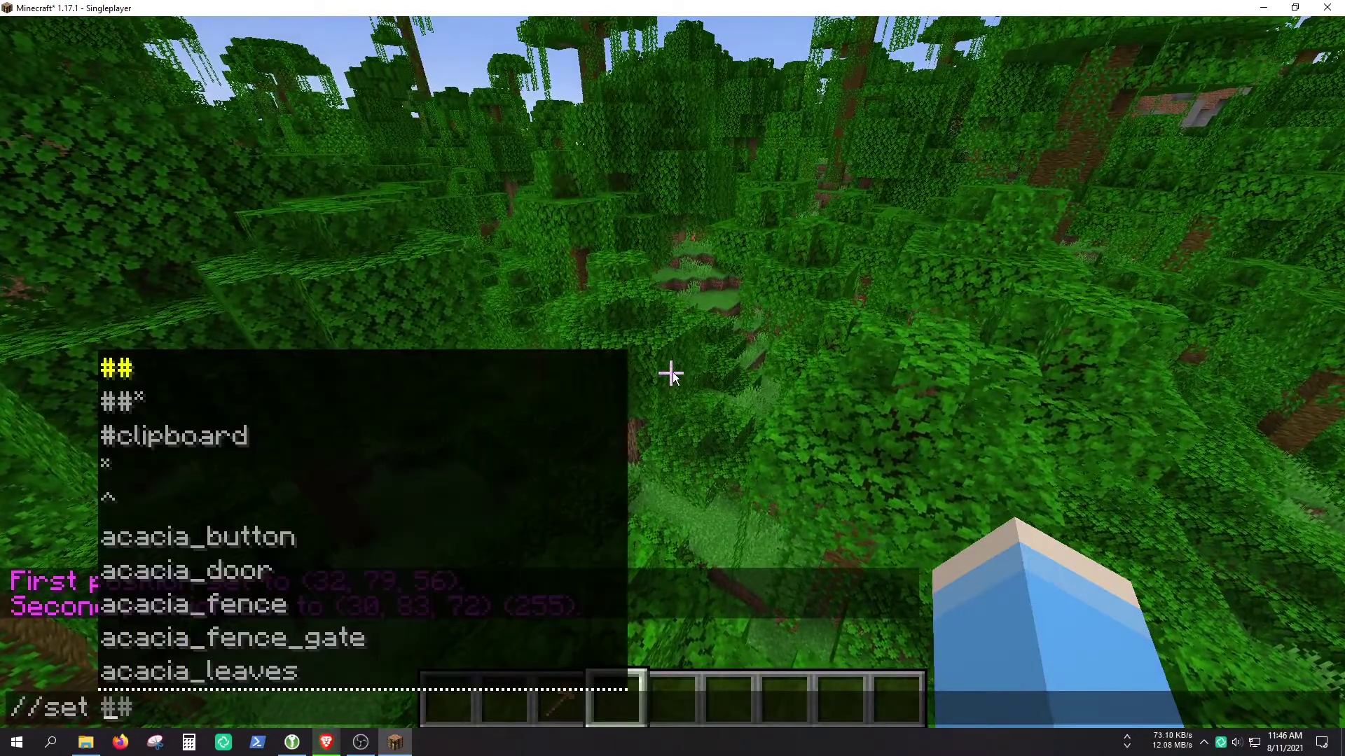
key("Return")
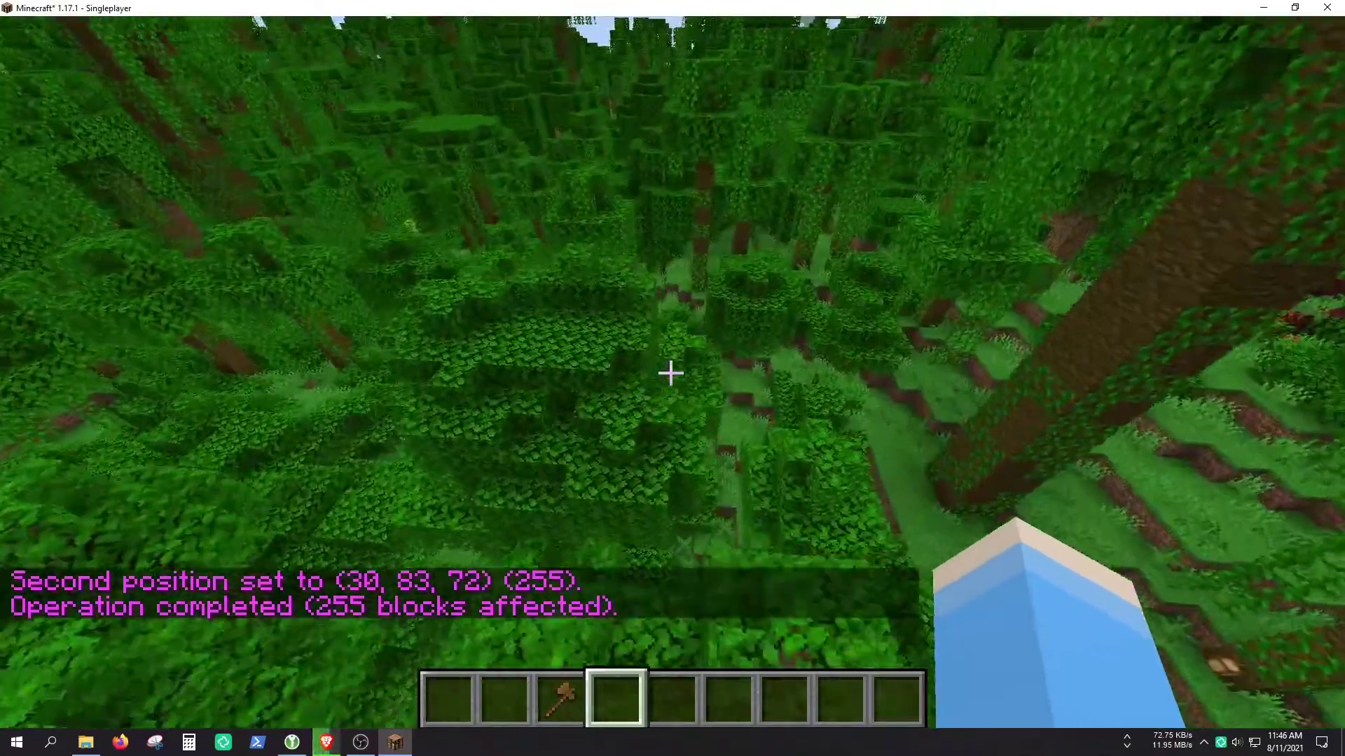
key("w")
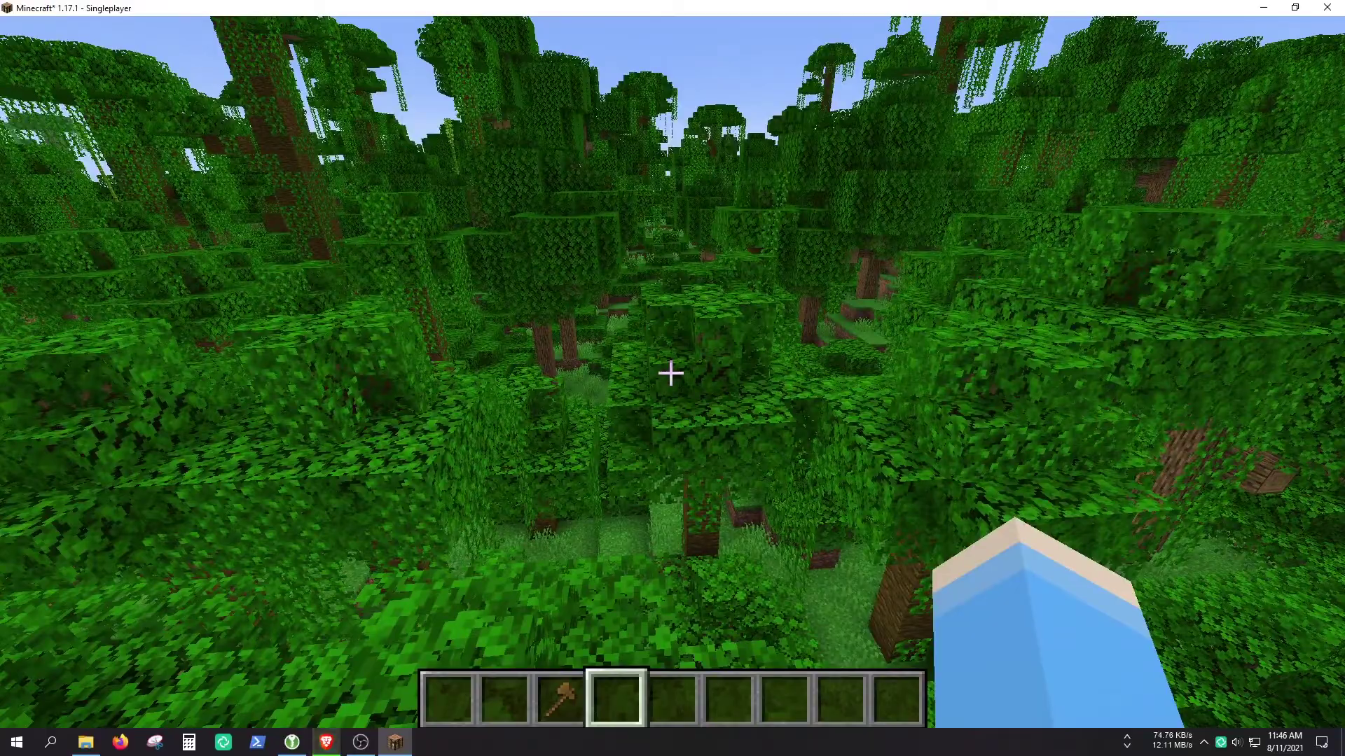
key("alt+F4")
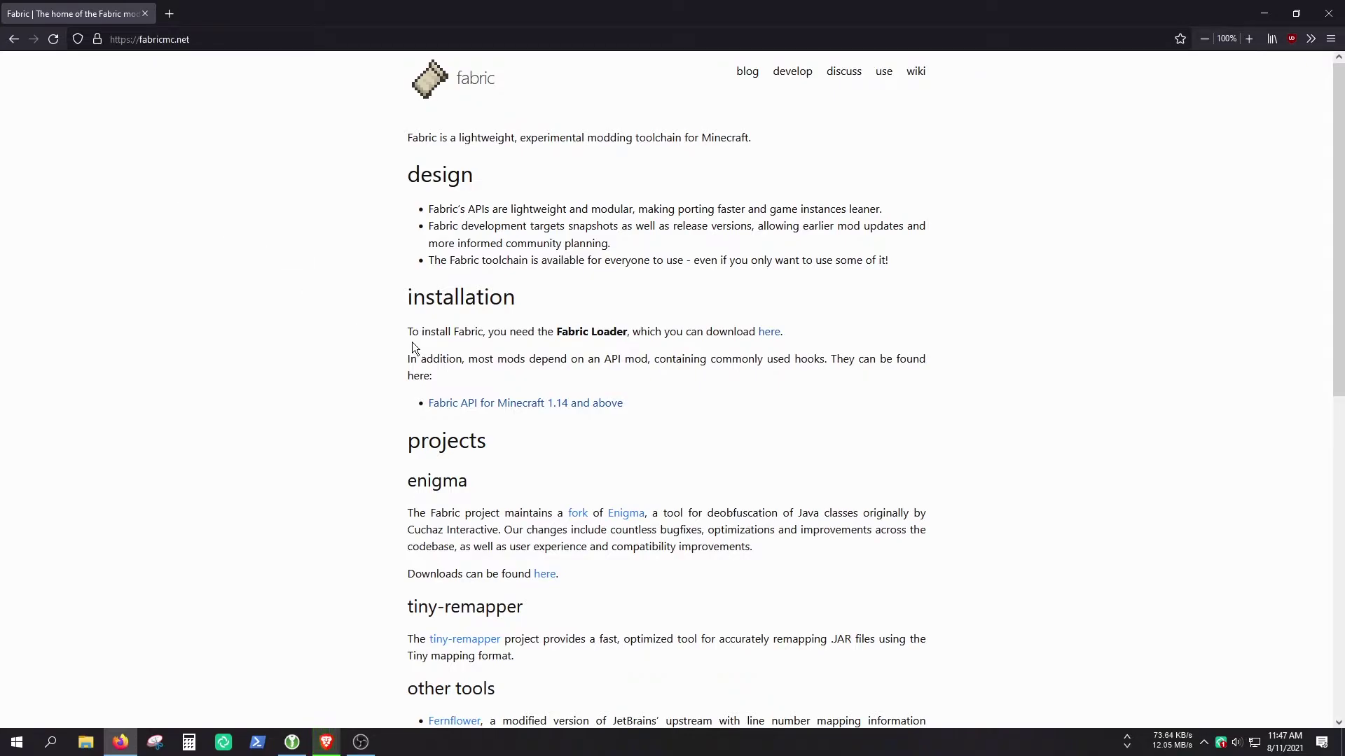
- Open the Fabric API page from the Fabric site, and save the universal installer fabric-installer-0.7.4 to the Desktop
left_click(512, 400)
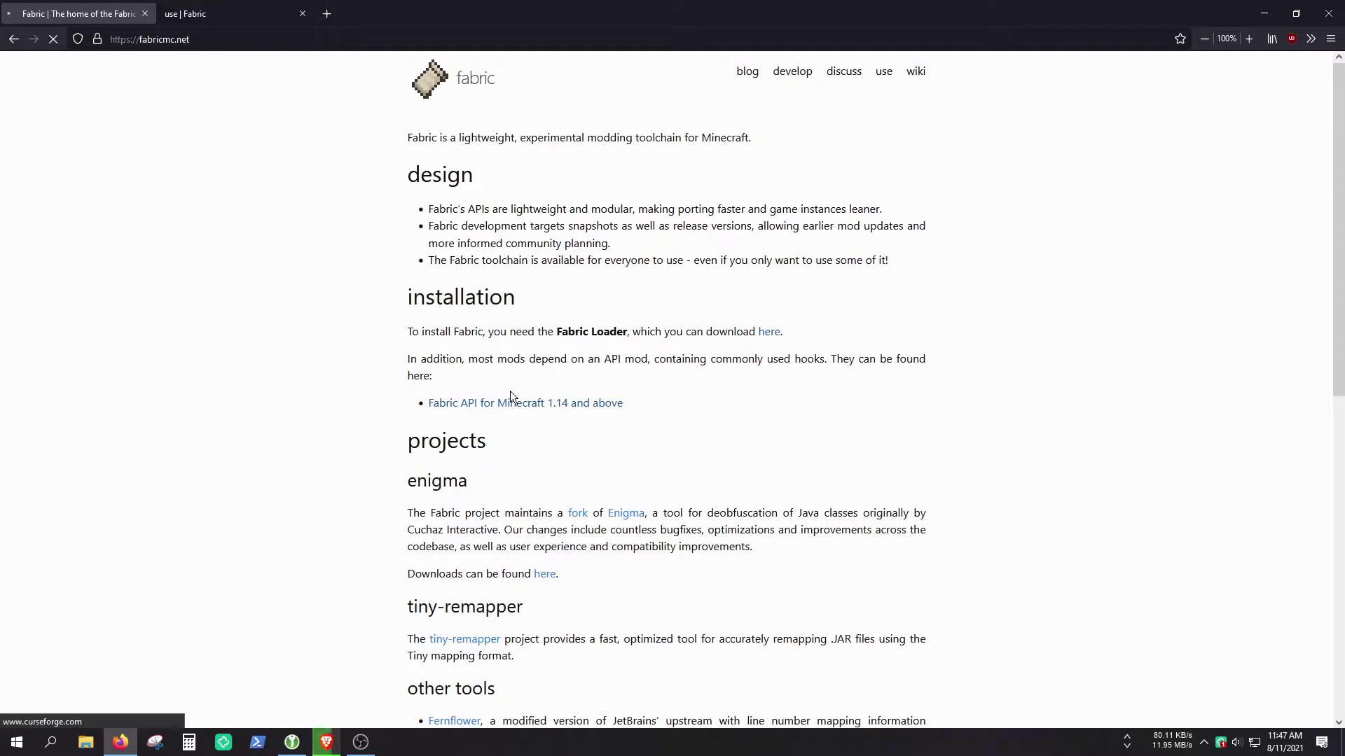
key("ctrl+Tab")
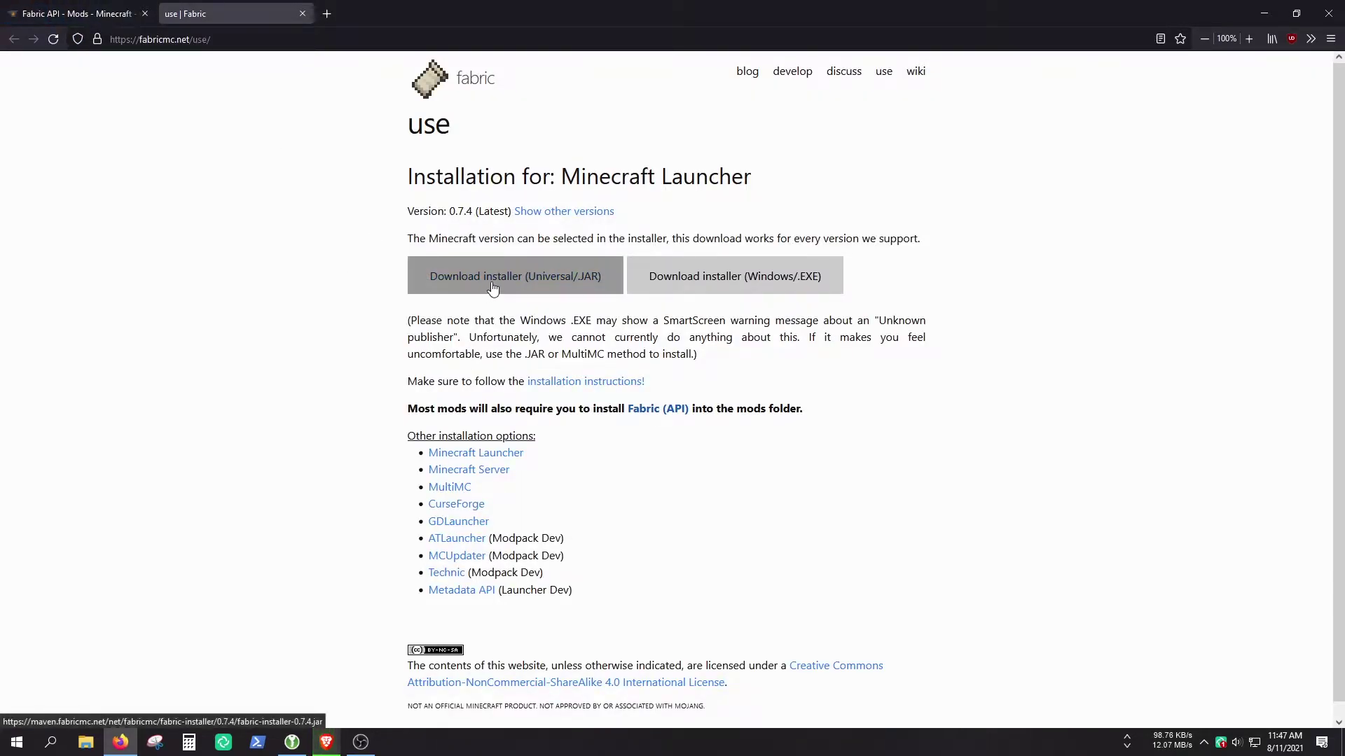
left_click(492, 288)
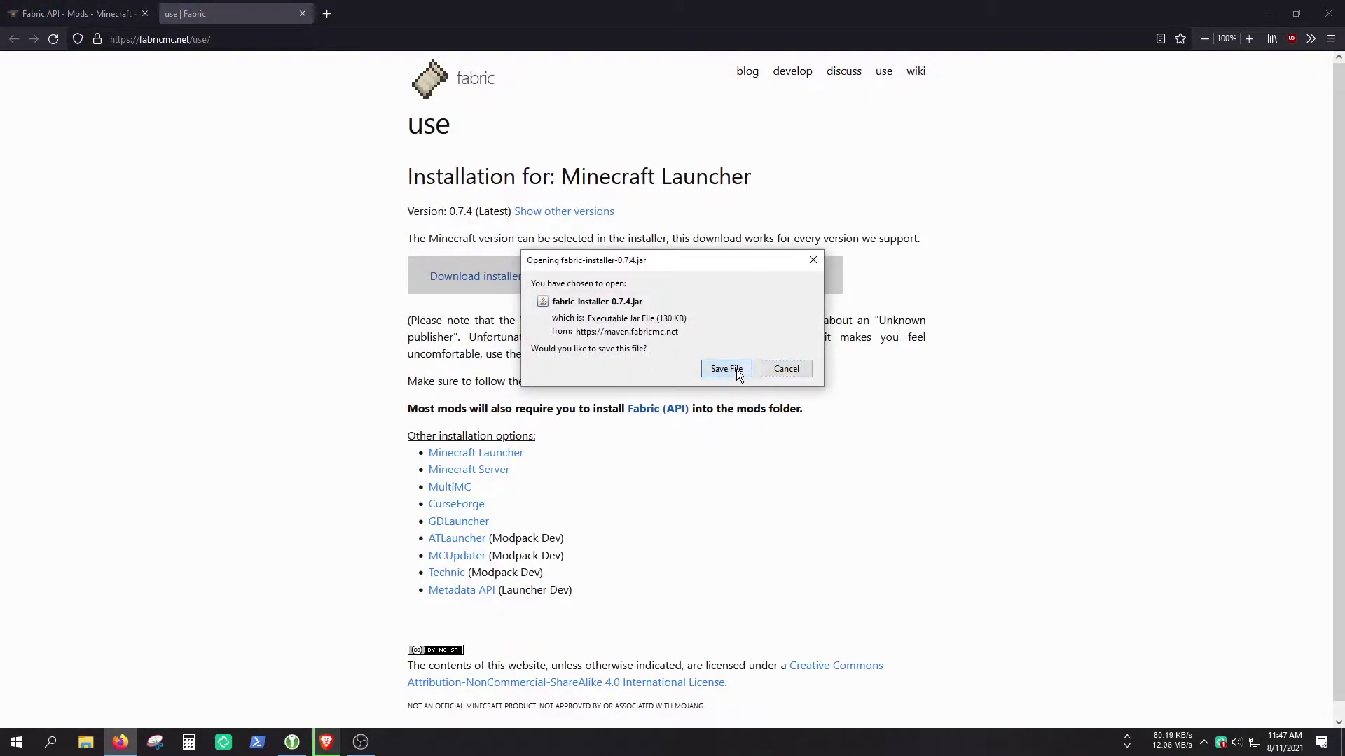
left_click(726, 369)
left_click(57, 103)
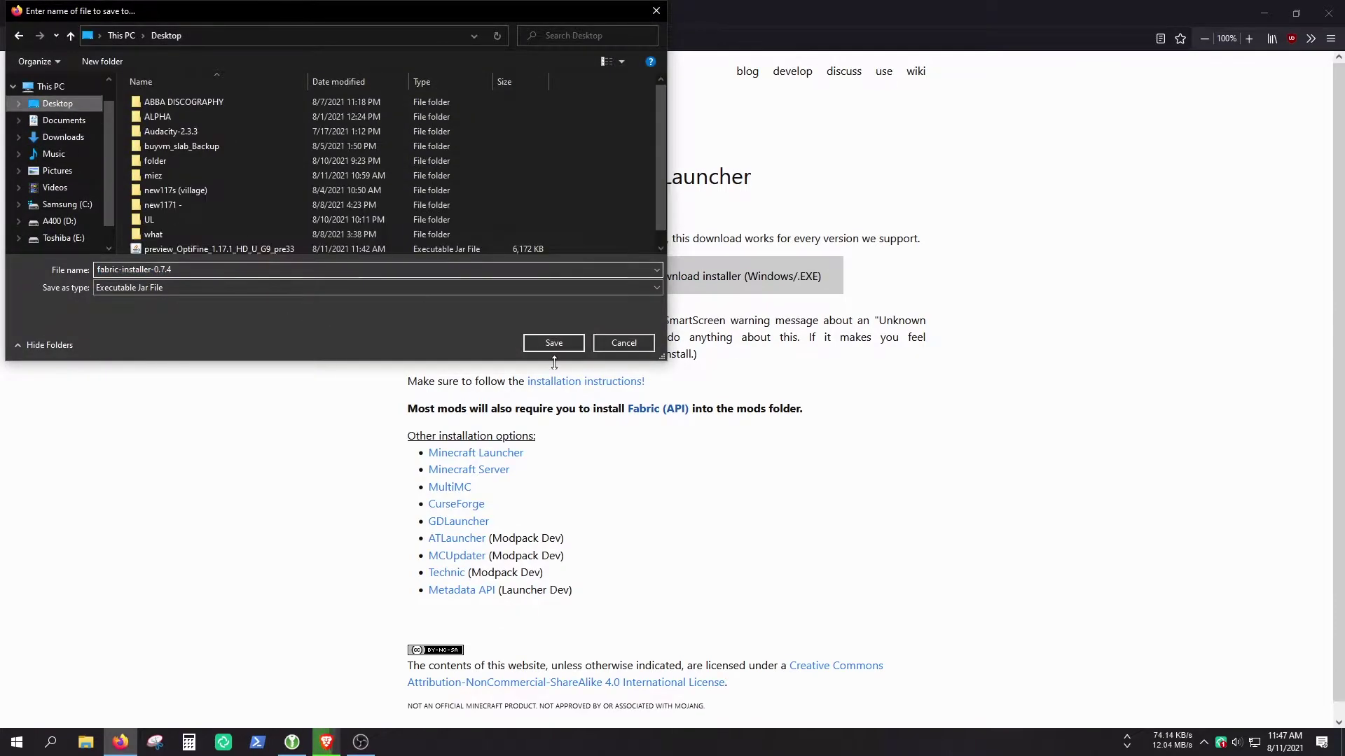
left_click(554, 342)
- Download the main file [1.17.1] Fabric API 0.37.2 from the Fabric API project's file list and save it
key("alt+Left")
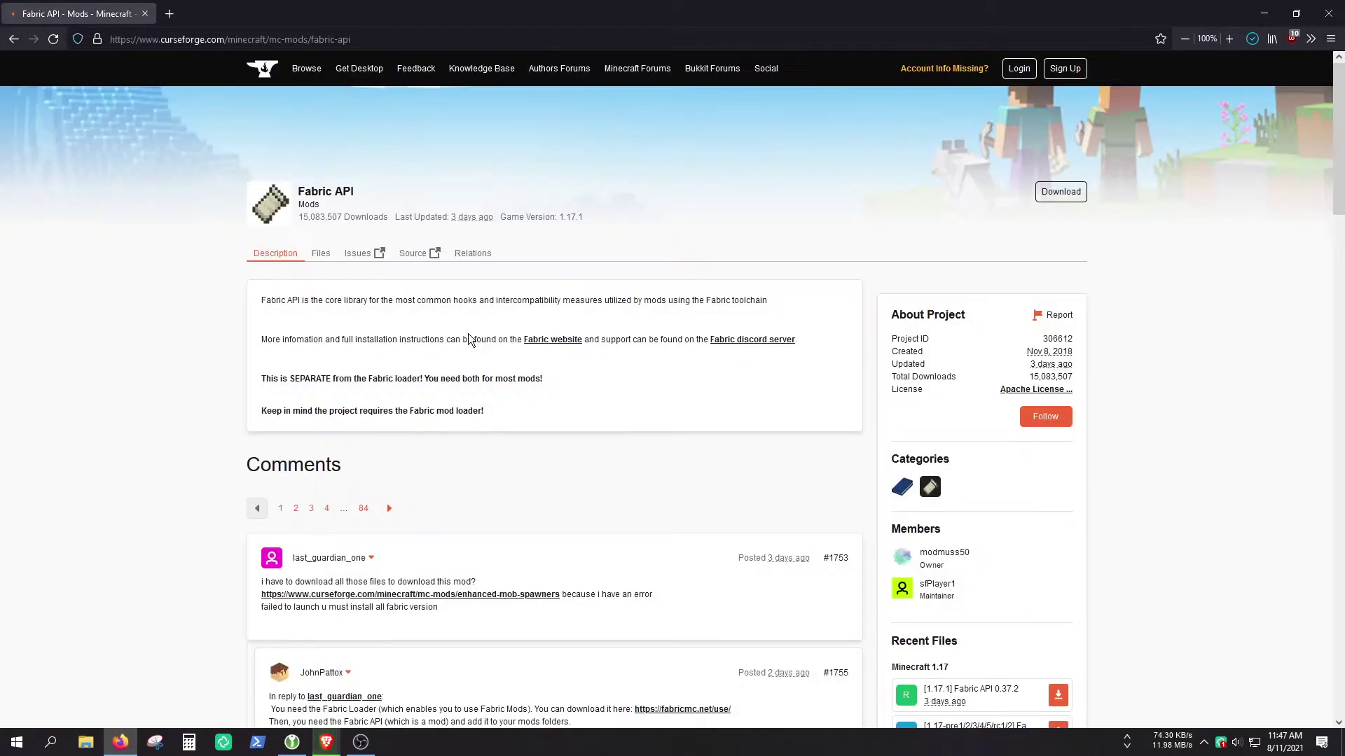
left_click(316, 260)
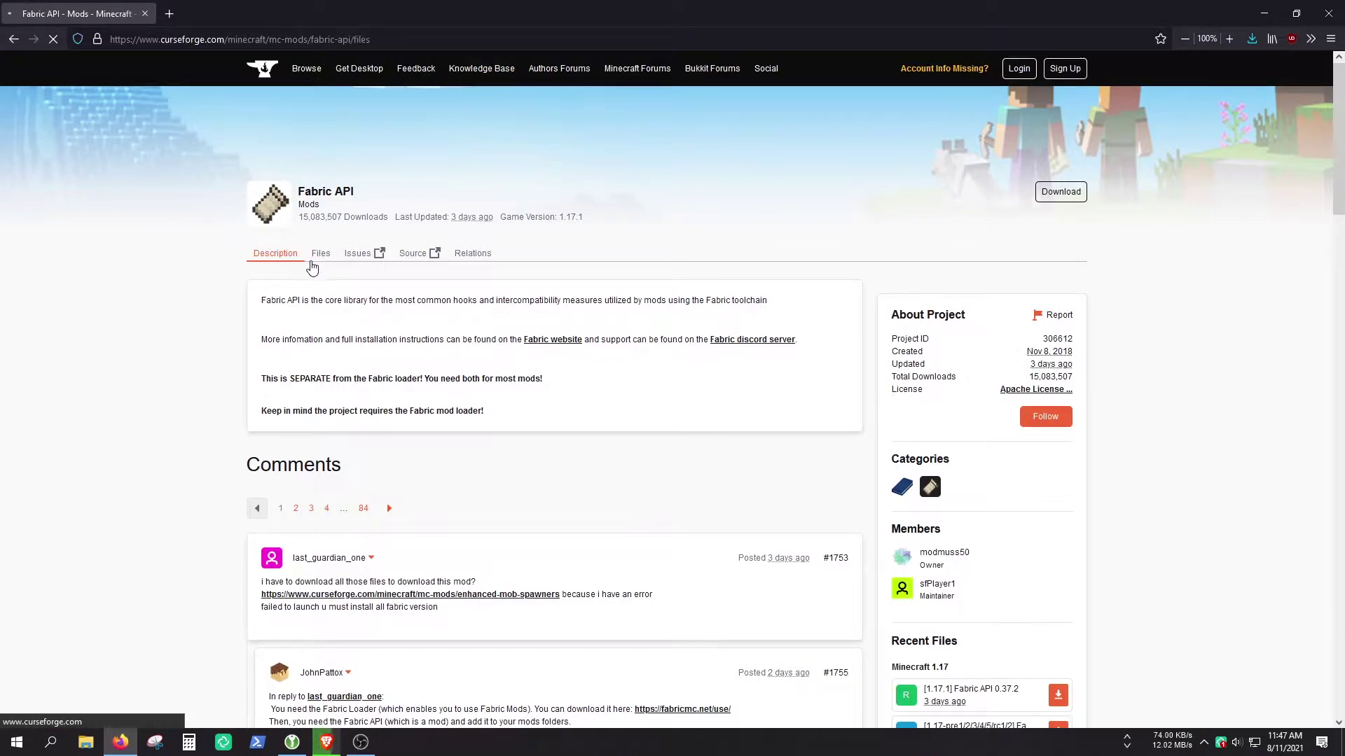
left_click_drag(435, 332, 254, 331)
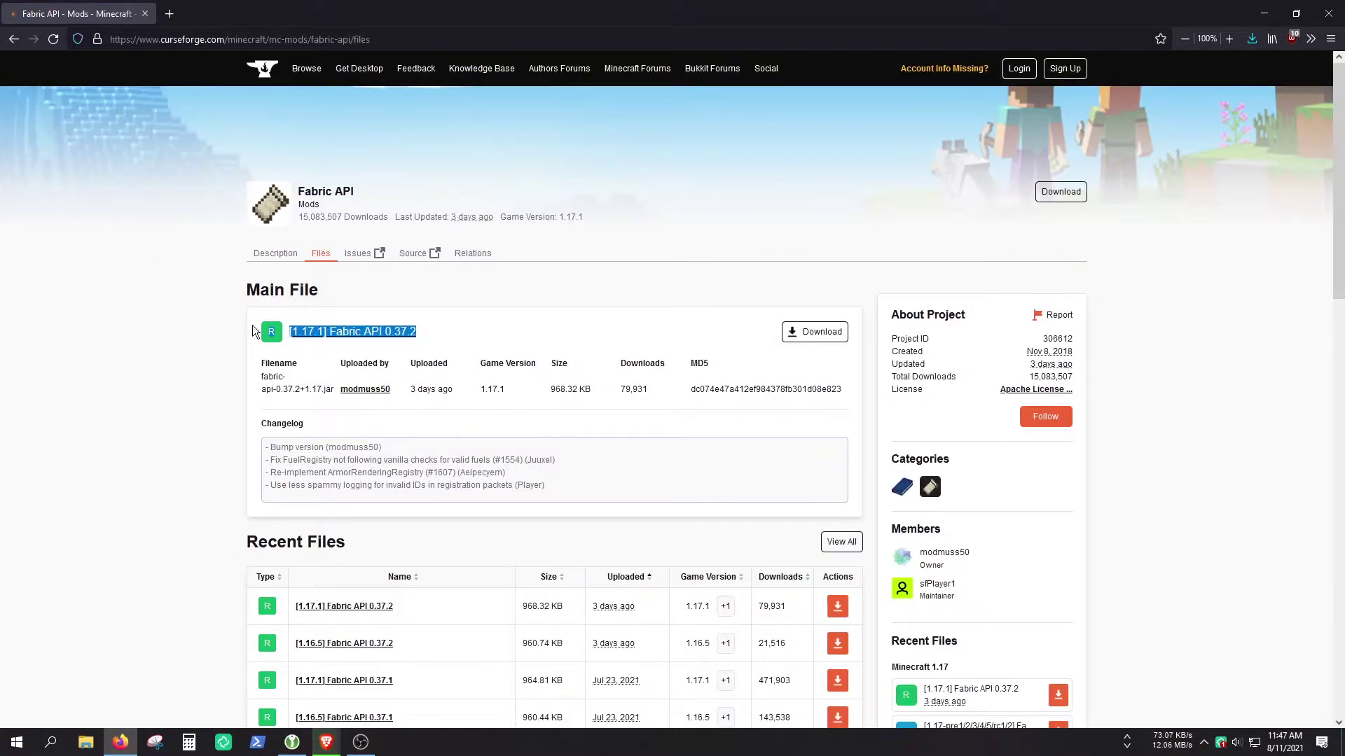
scroll(141, 497, "down", 4)
left_click_drag(410, 321, 233, 329)
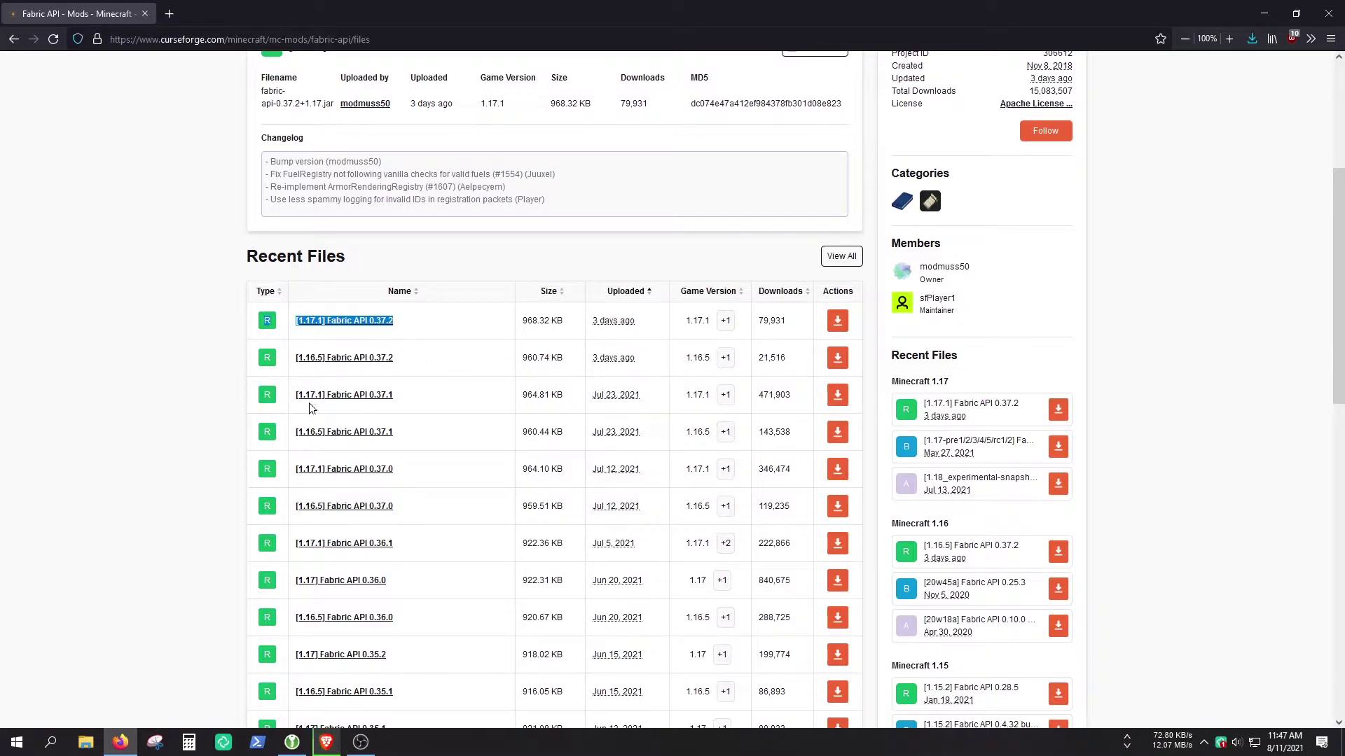
scroll(309, 409, "up", 4)
left_click(837, 341)
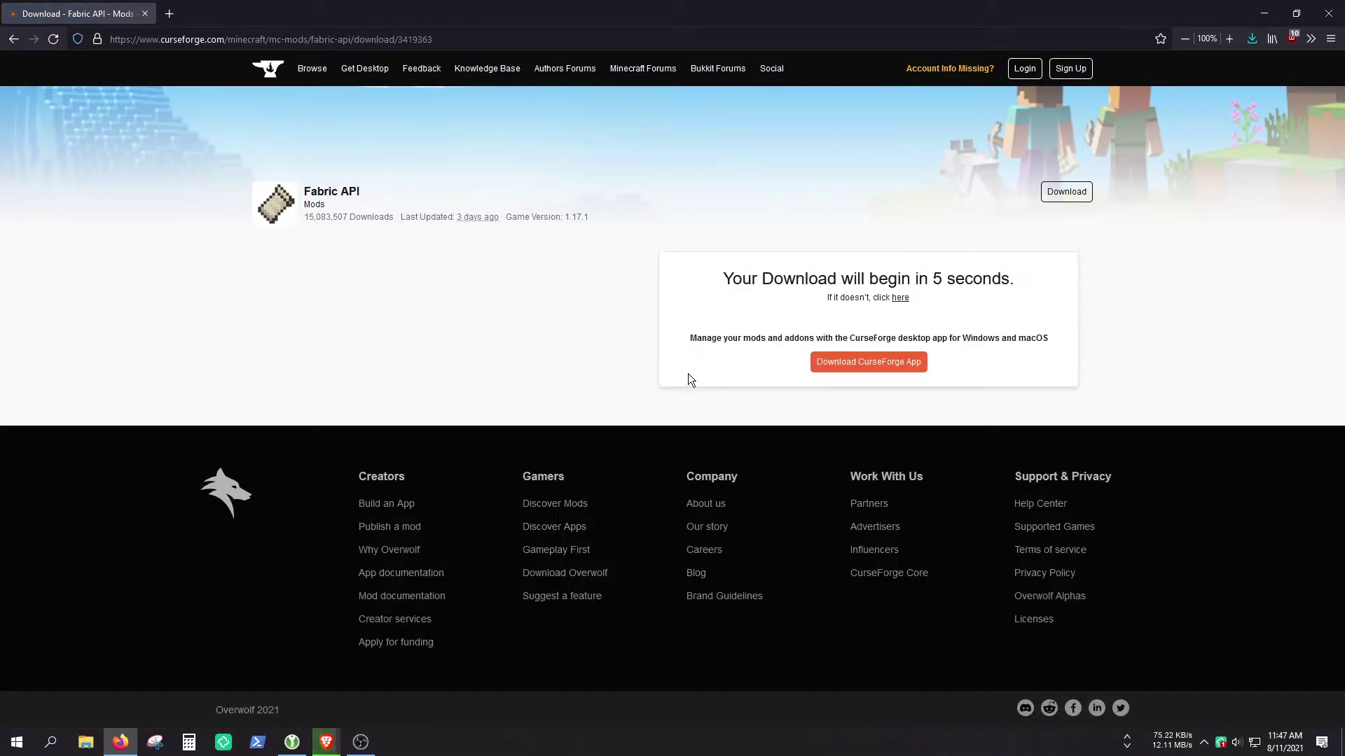
left_click(552, 343)
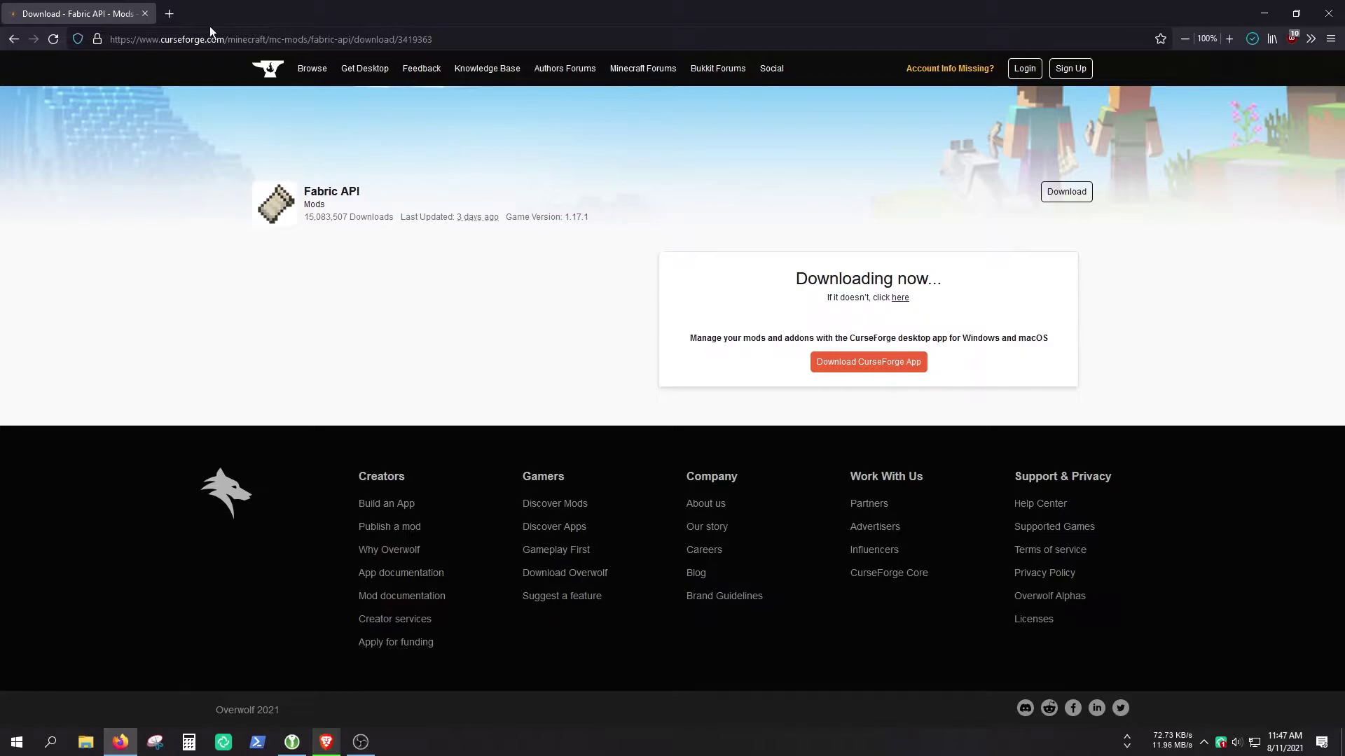
- Replace the Fabric API download page with a new web search for "worldedit" and open WorldEdit's CurseForge mod page
left_click(169, 13)
left_click(144, 13)
type("world")
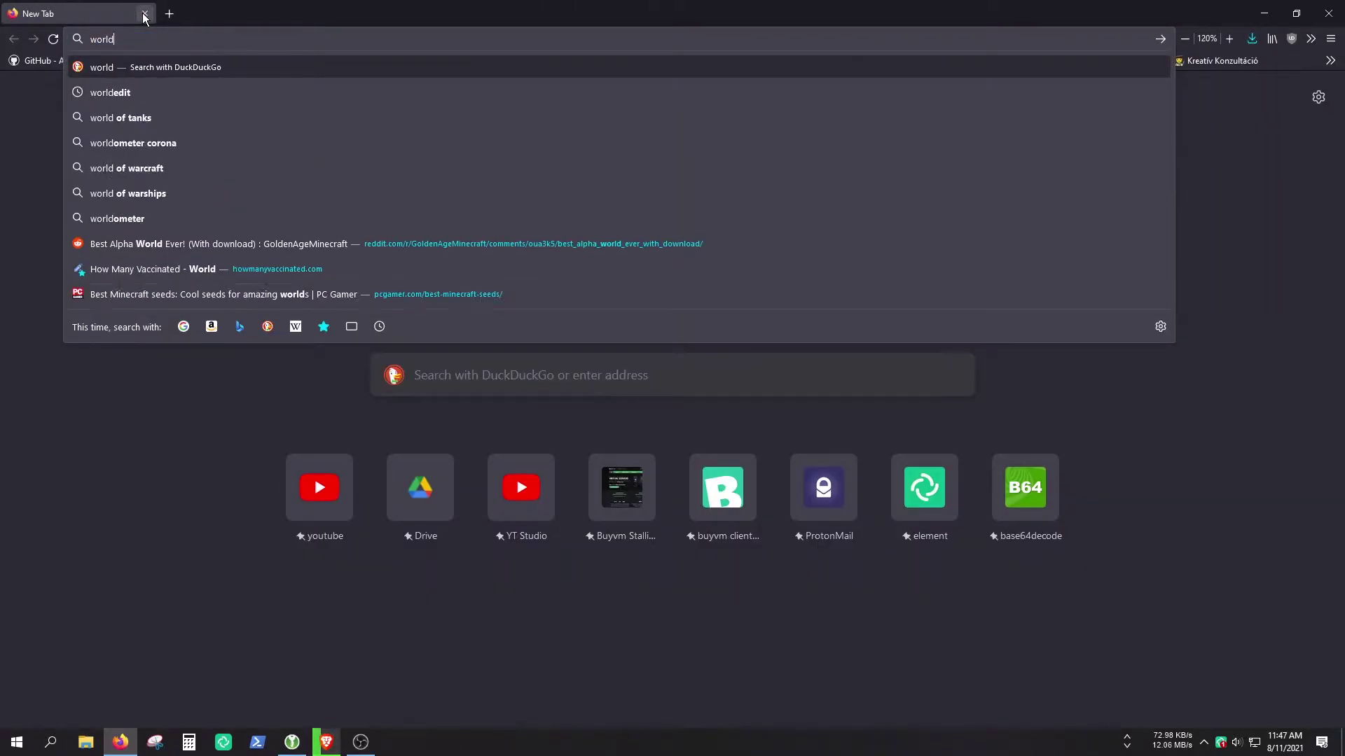
type("edit")
key("Return")
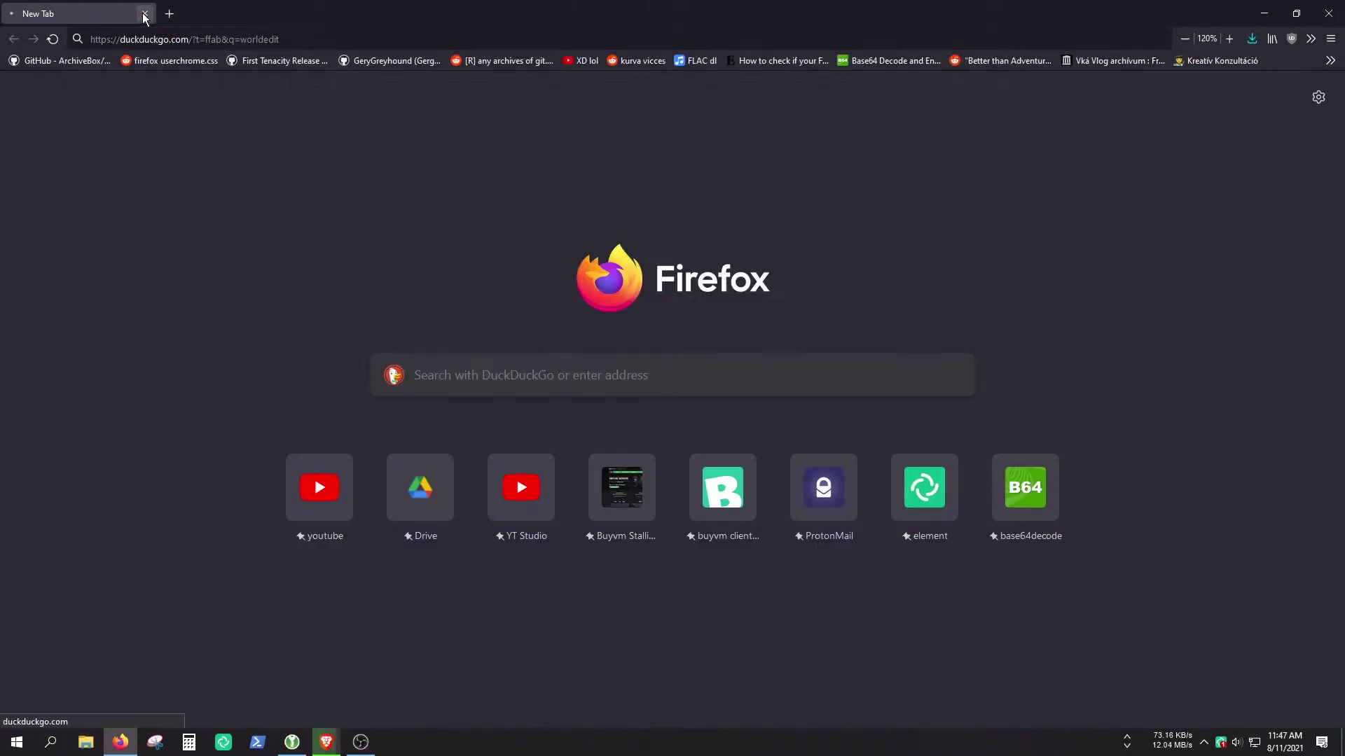
left_click(231, 458)
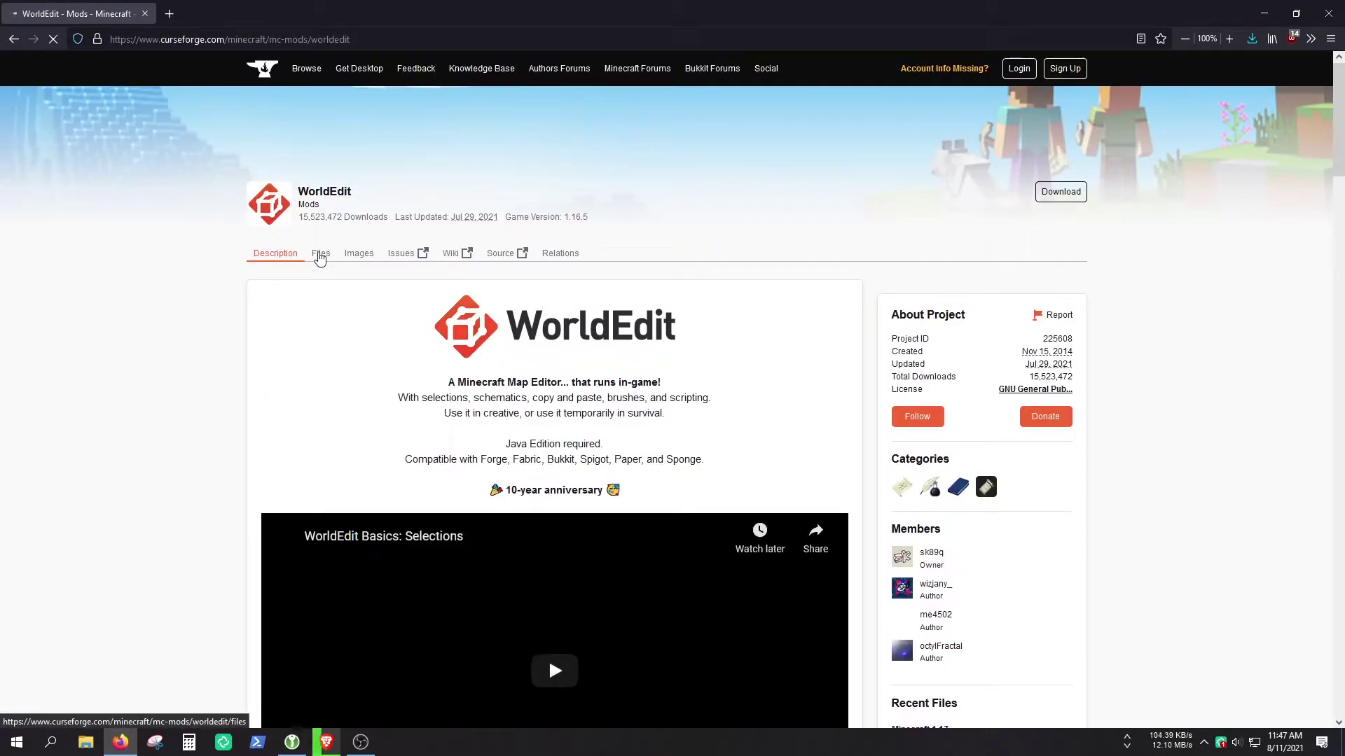
- Open the file list of the WorldEdit mod on CurseForge
left_click(320, 254)
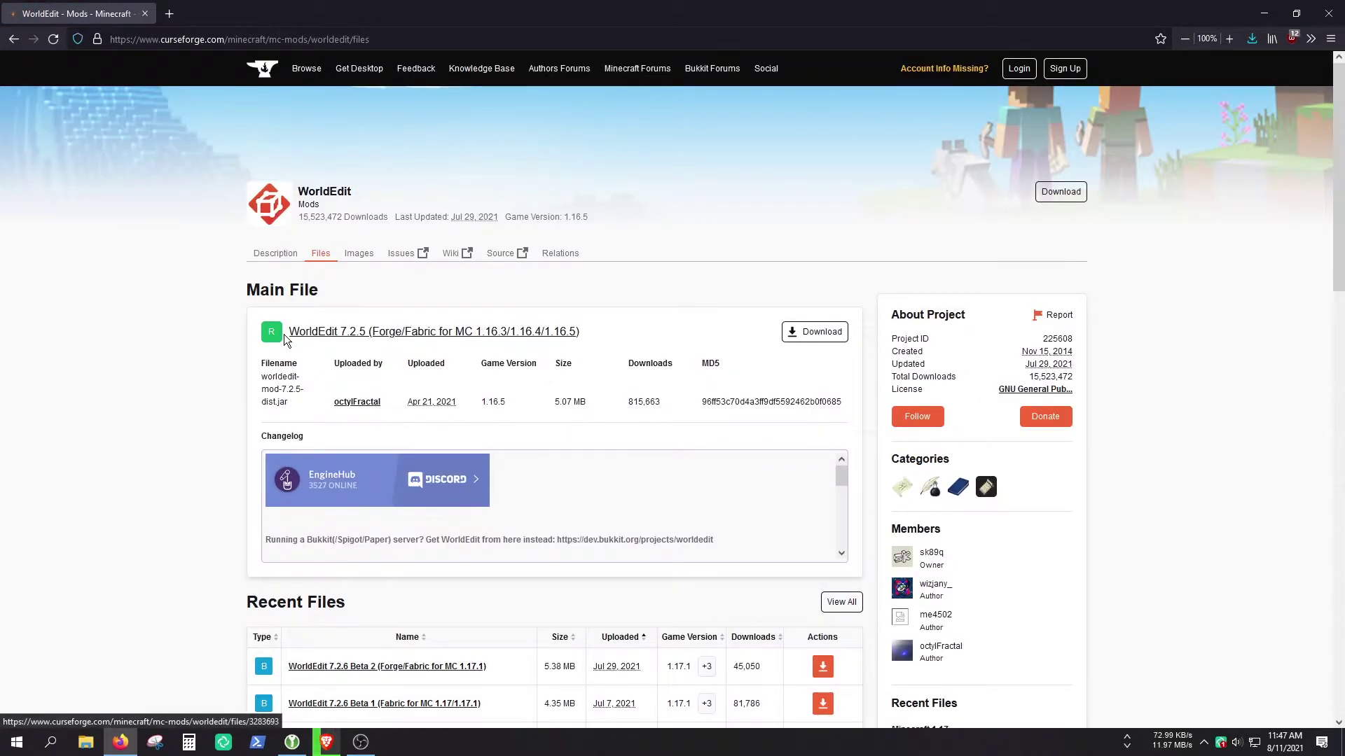
left_click_drag(284, 340, 611, 338)
left_click(611, 337)
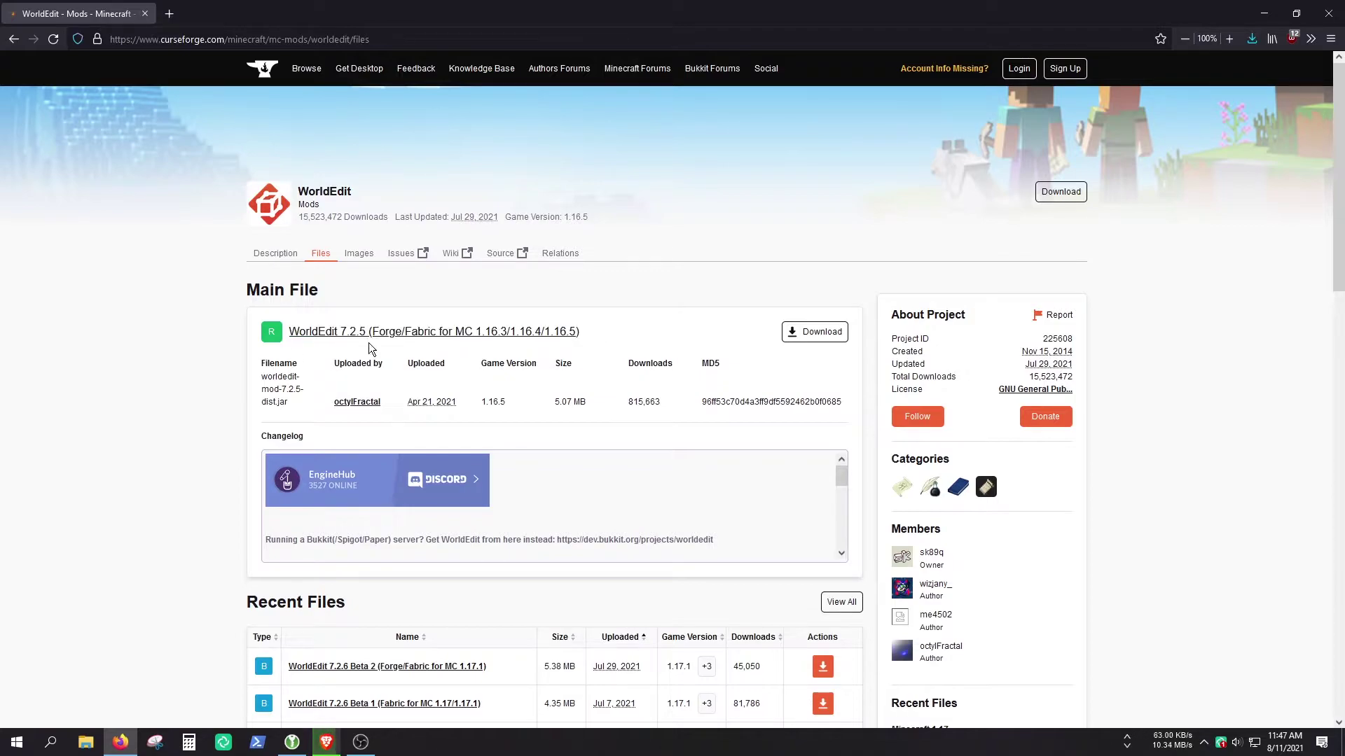
left_click(812, 338)
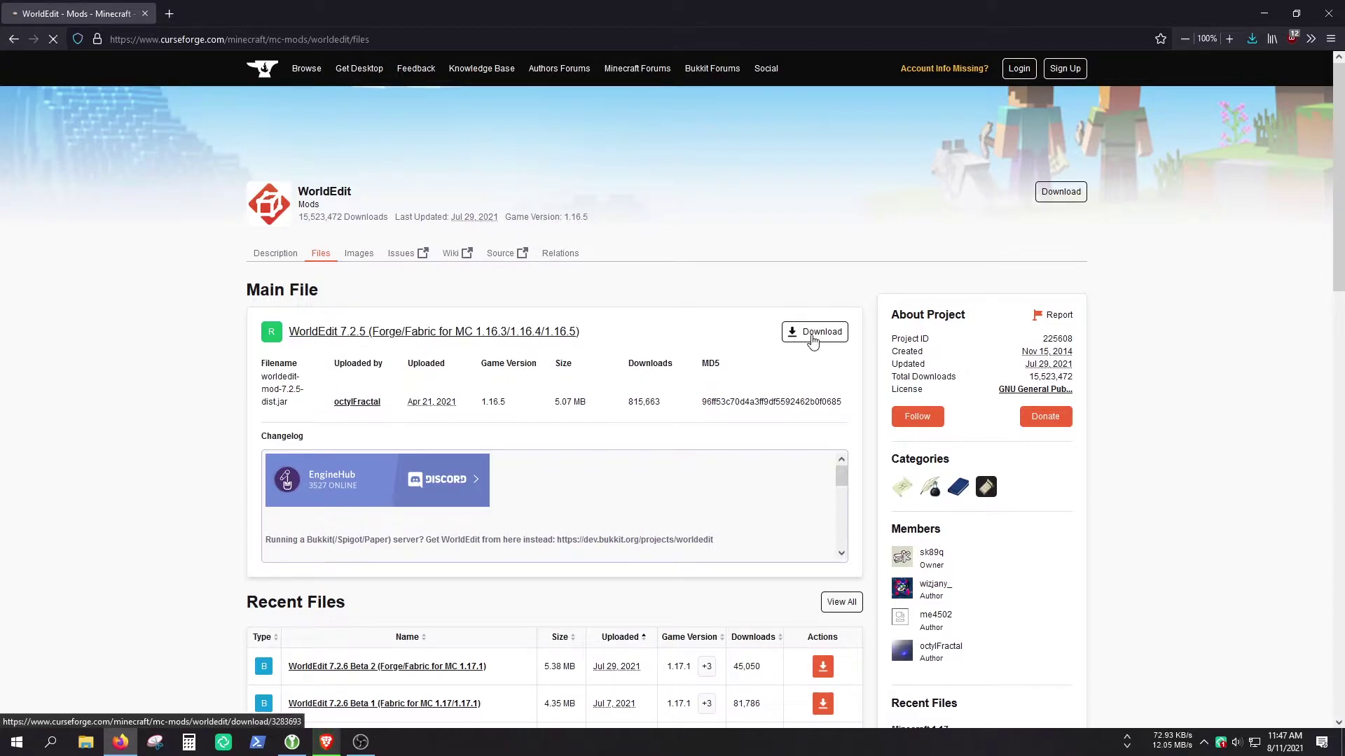
left_click(13, 39)
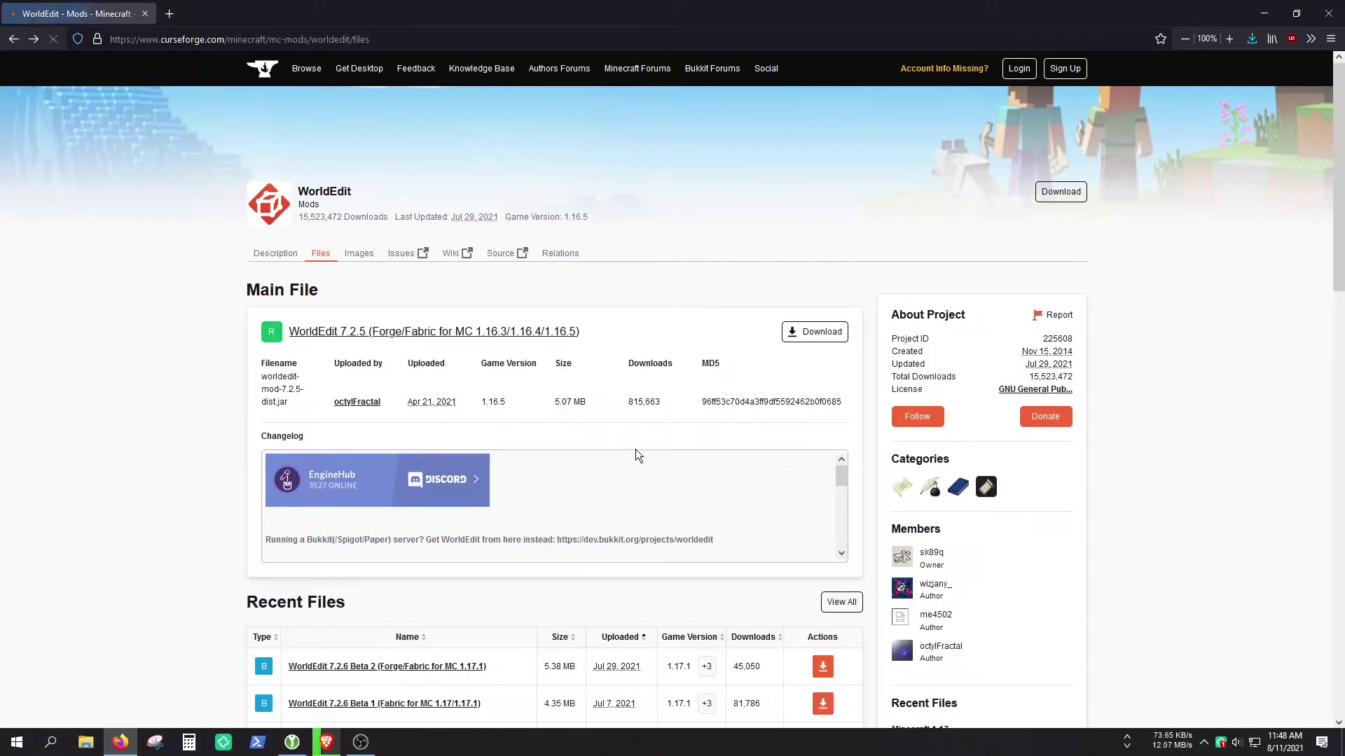
- Download WorldEdit 7.2.6 Beta 2 (Forge/Fabric for MC 1.17.1) from the recent files and save the jar to the Desktop
scroll(637, 456, "down", 2)
scroll(275, 461, "down", 3)
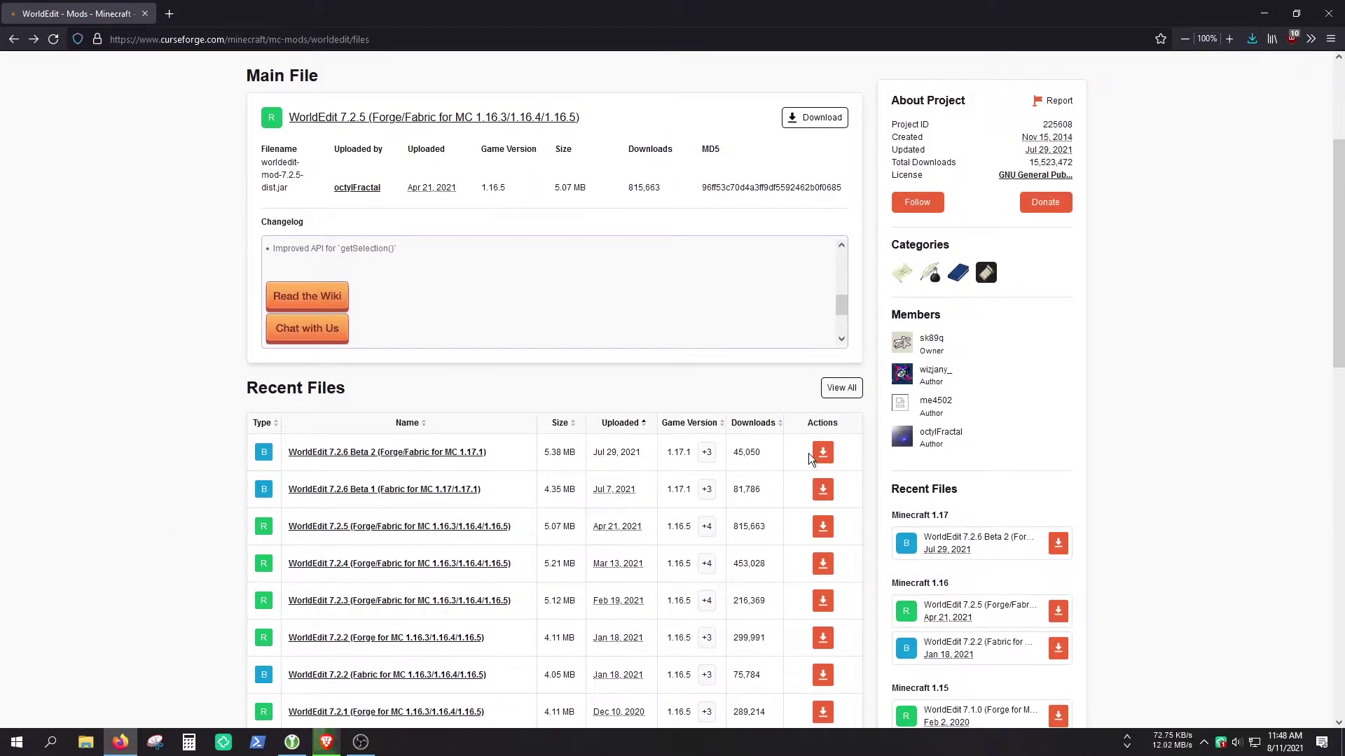
left_click(827, 455)
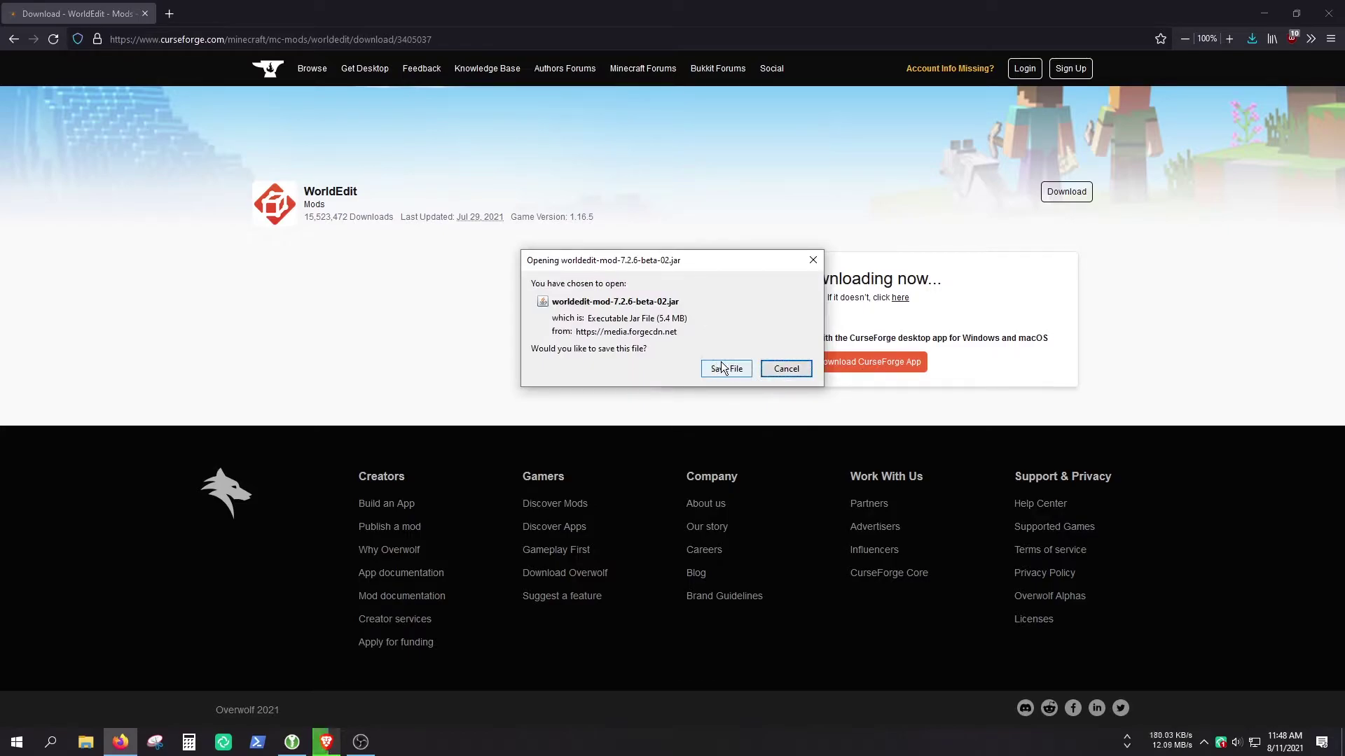
left_click(724, 369)
left_click(554, 342)
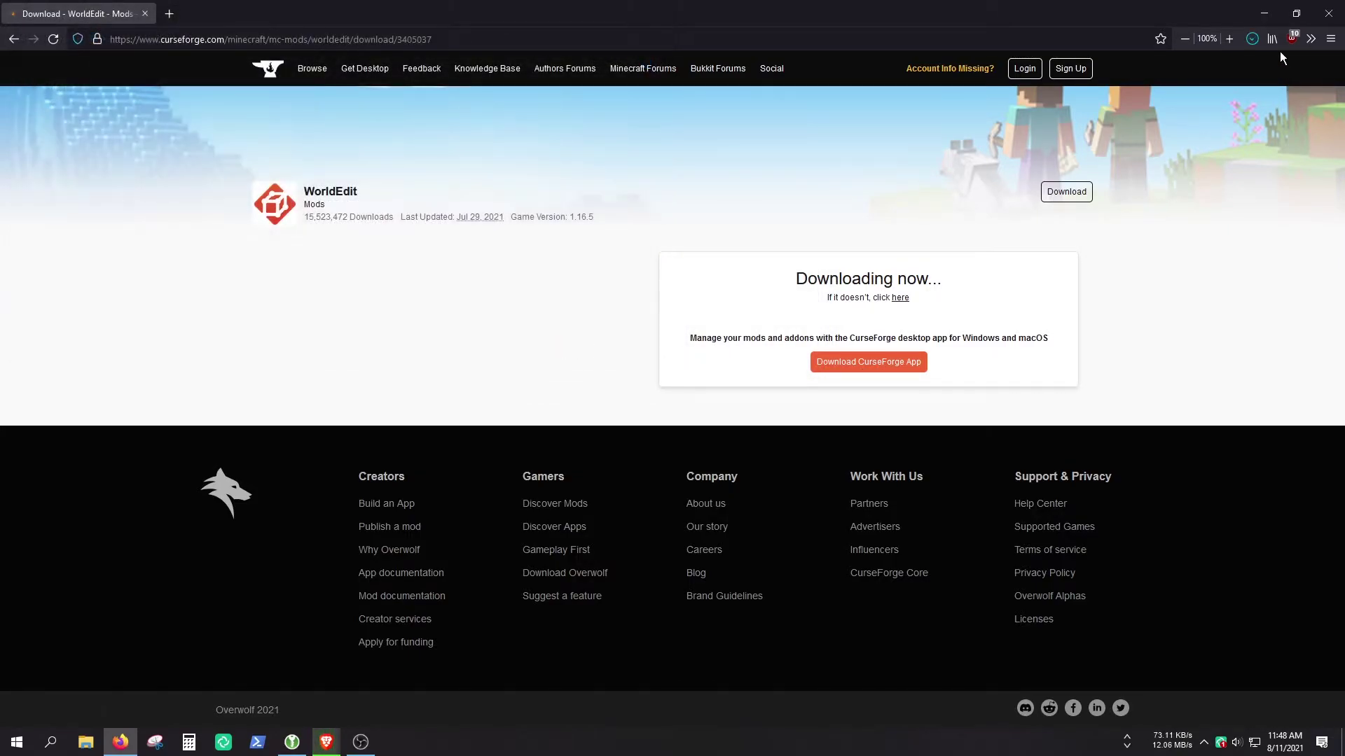
- Return to the desktop and place the Fabric API and WorldEdit jars in a row on either side of the Fabric installer
left_click(1264, 12)
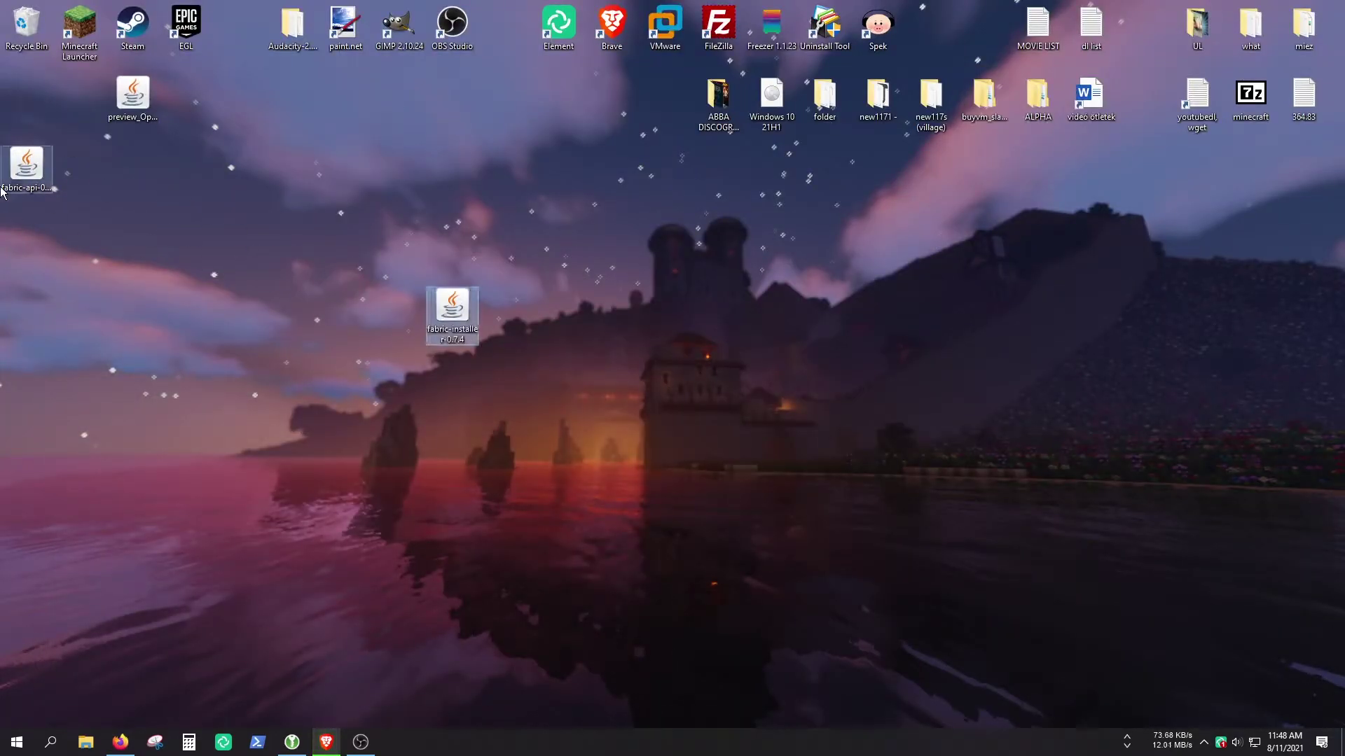
left_click_drag(3, 188, 500, 312)
left_click_drag(26, 95, 405, 313)
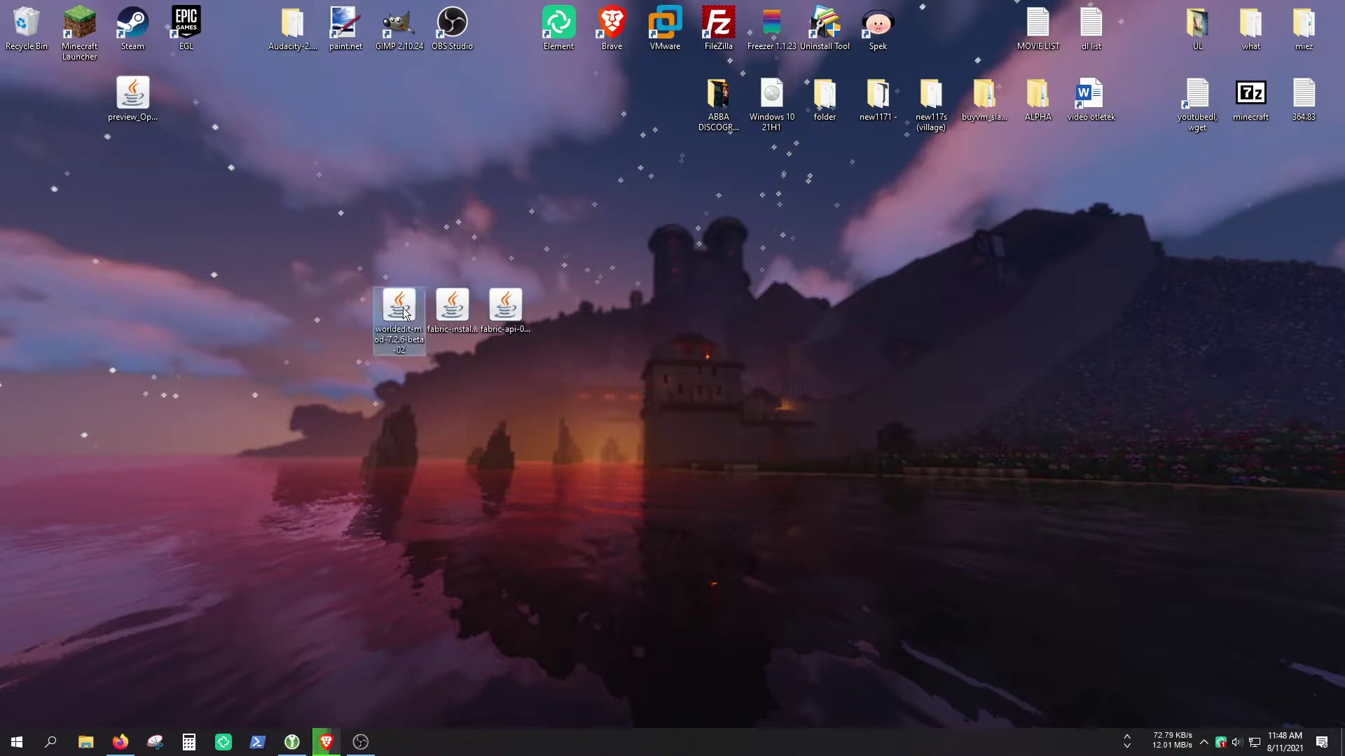
left_click_drag(580, 361, 321, 312)
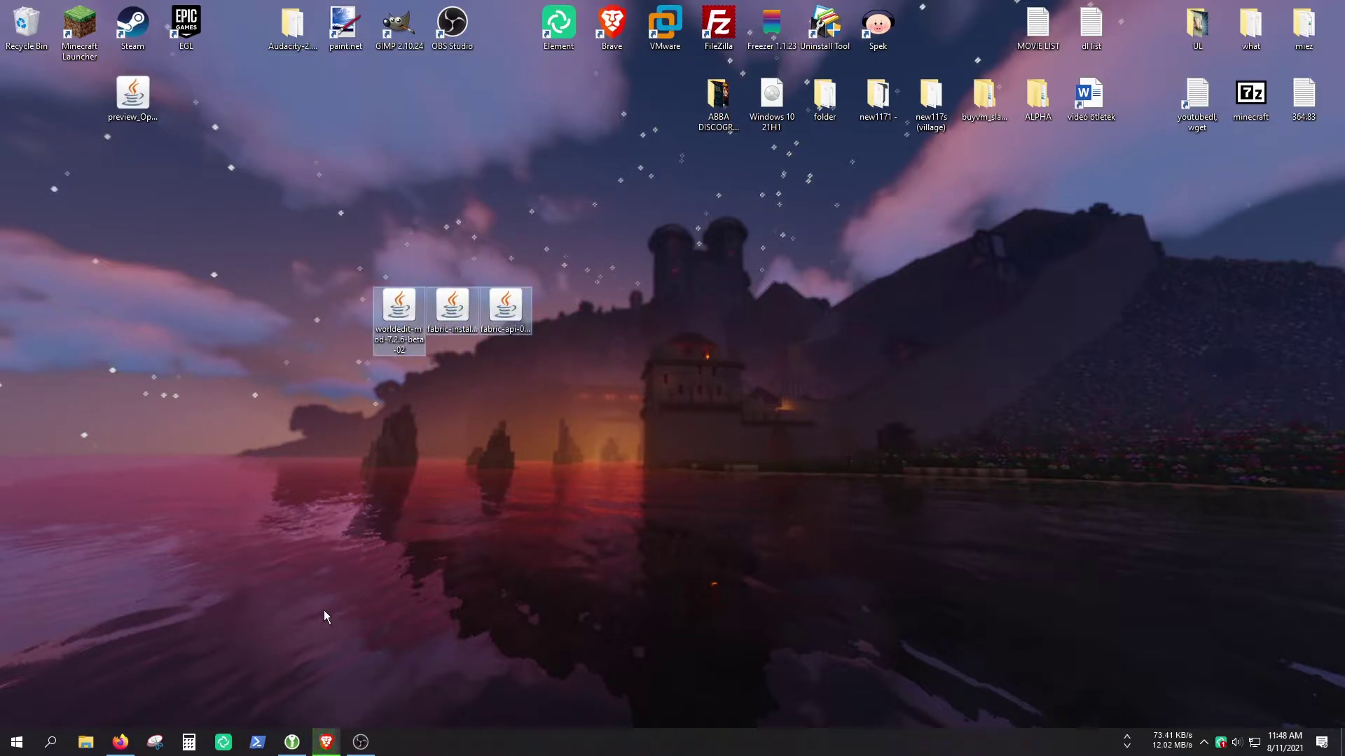
left_click(155, 741)
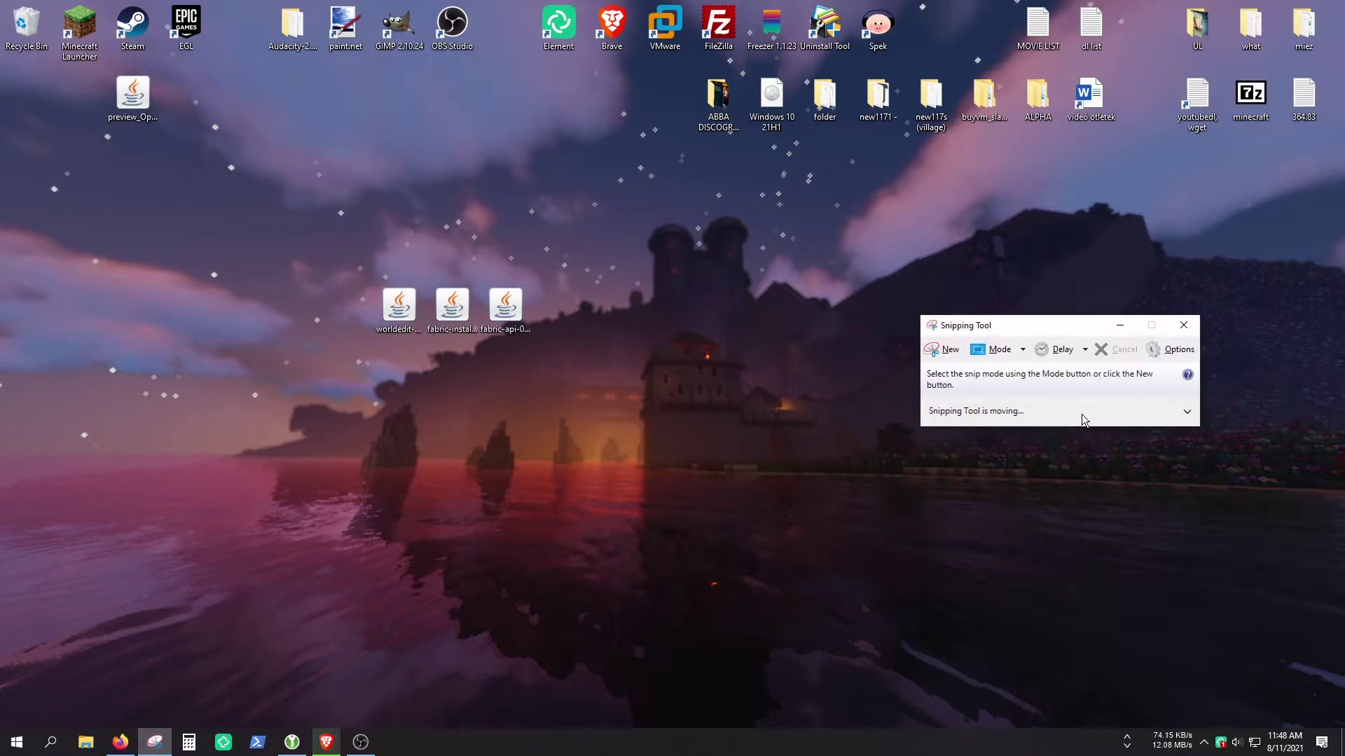
left_click(1182, 324)
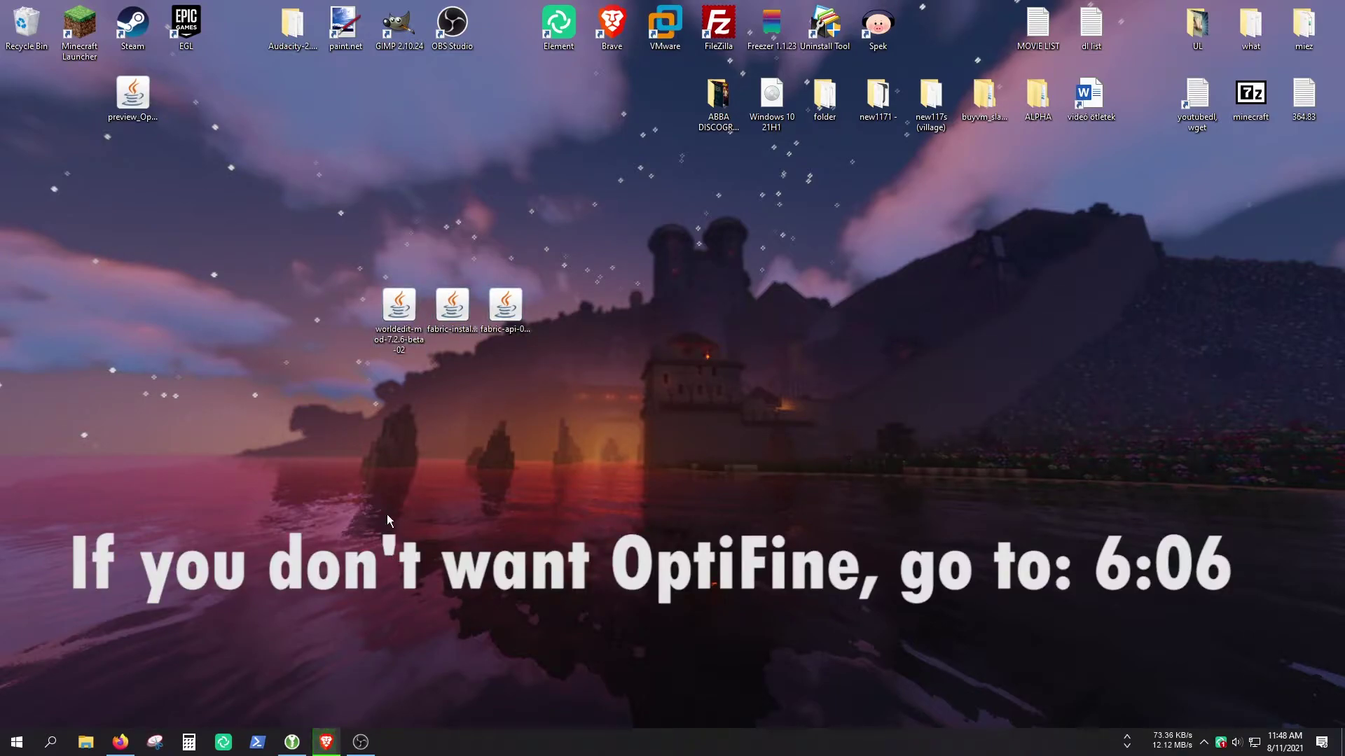
- Back in Firefox, search the web for "optifabric", open its CurseForge page and download optifabric-1.11.18 from the file list
left_click(119, 742)
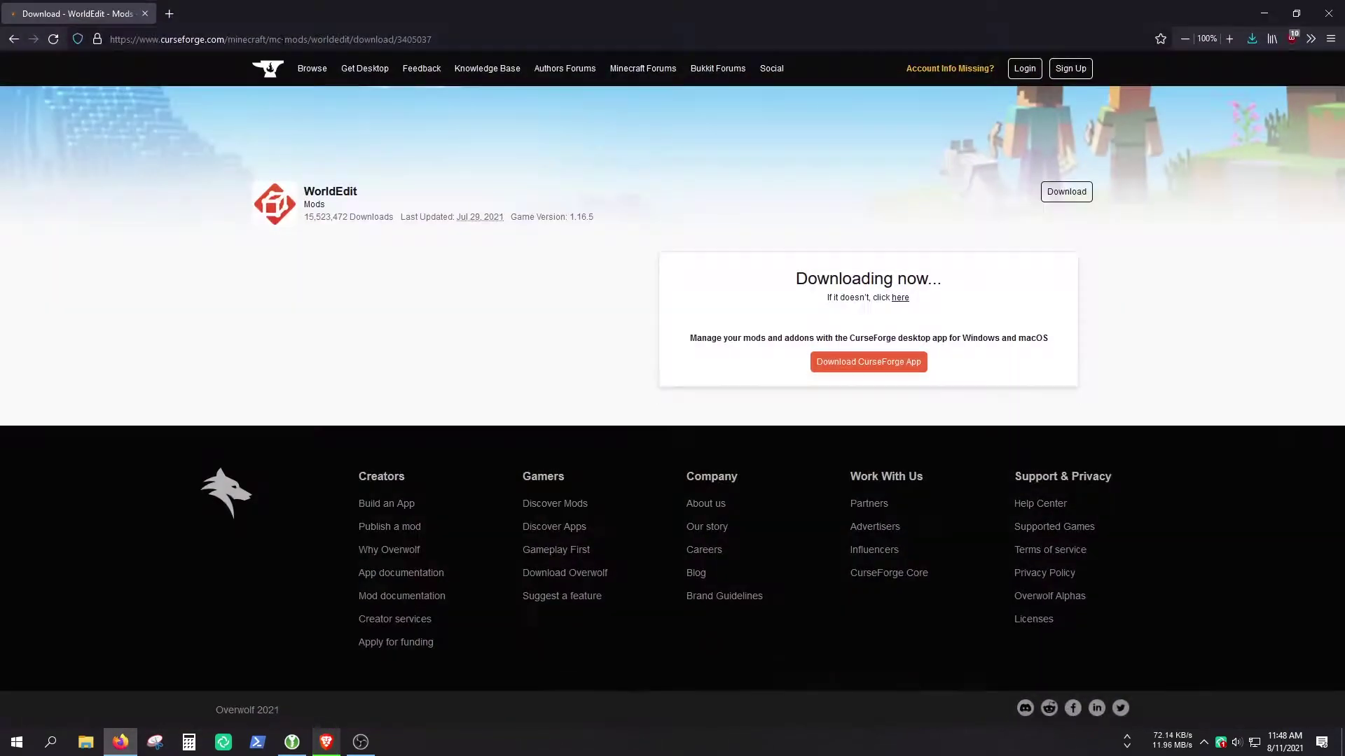
left_click(284, 42)
type("optifi")
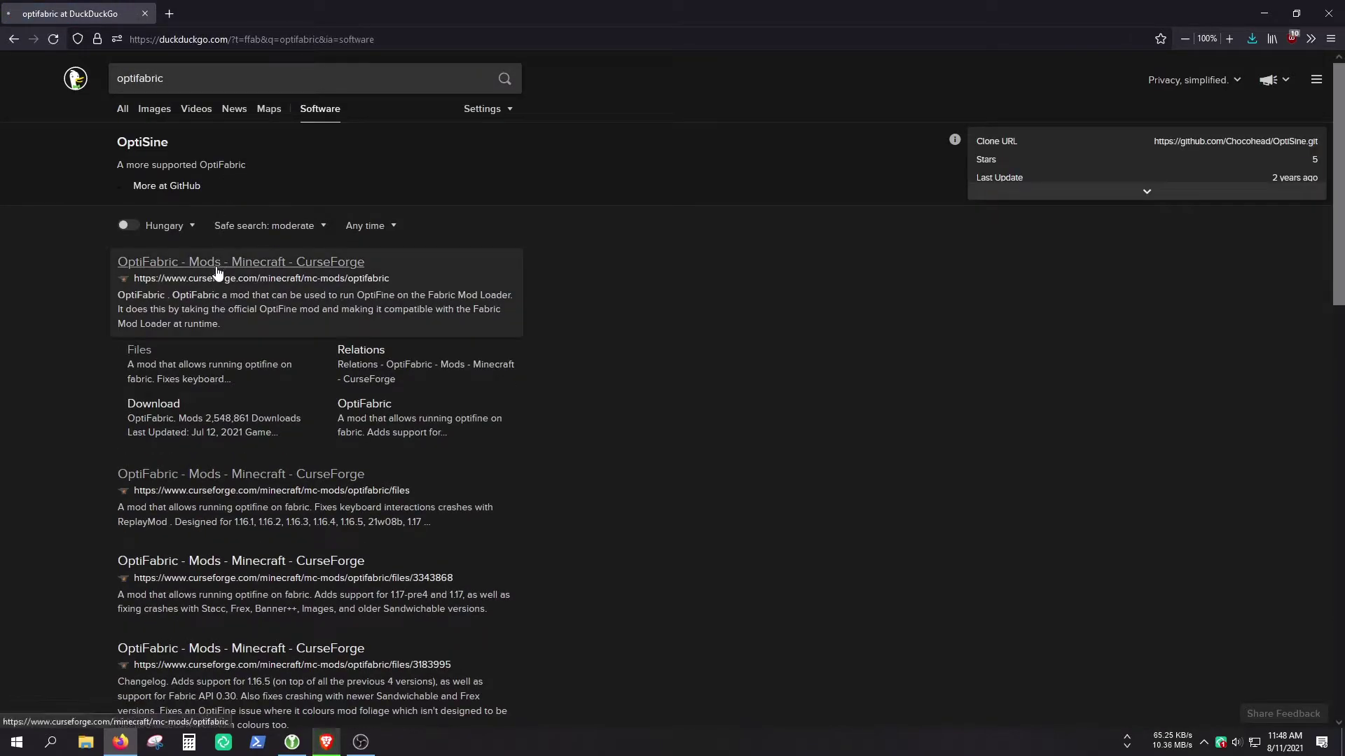
left_click(217, 270)
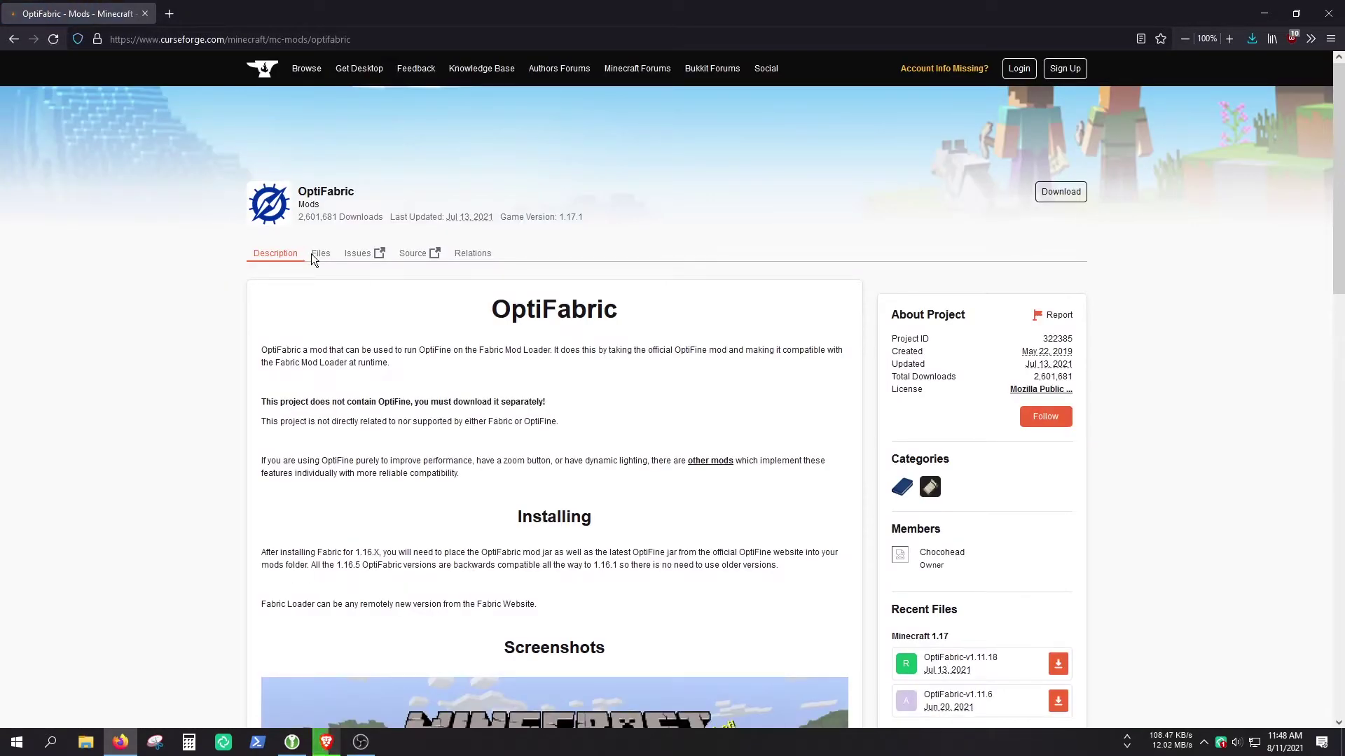
left_click(324, 259)
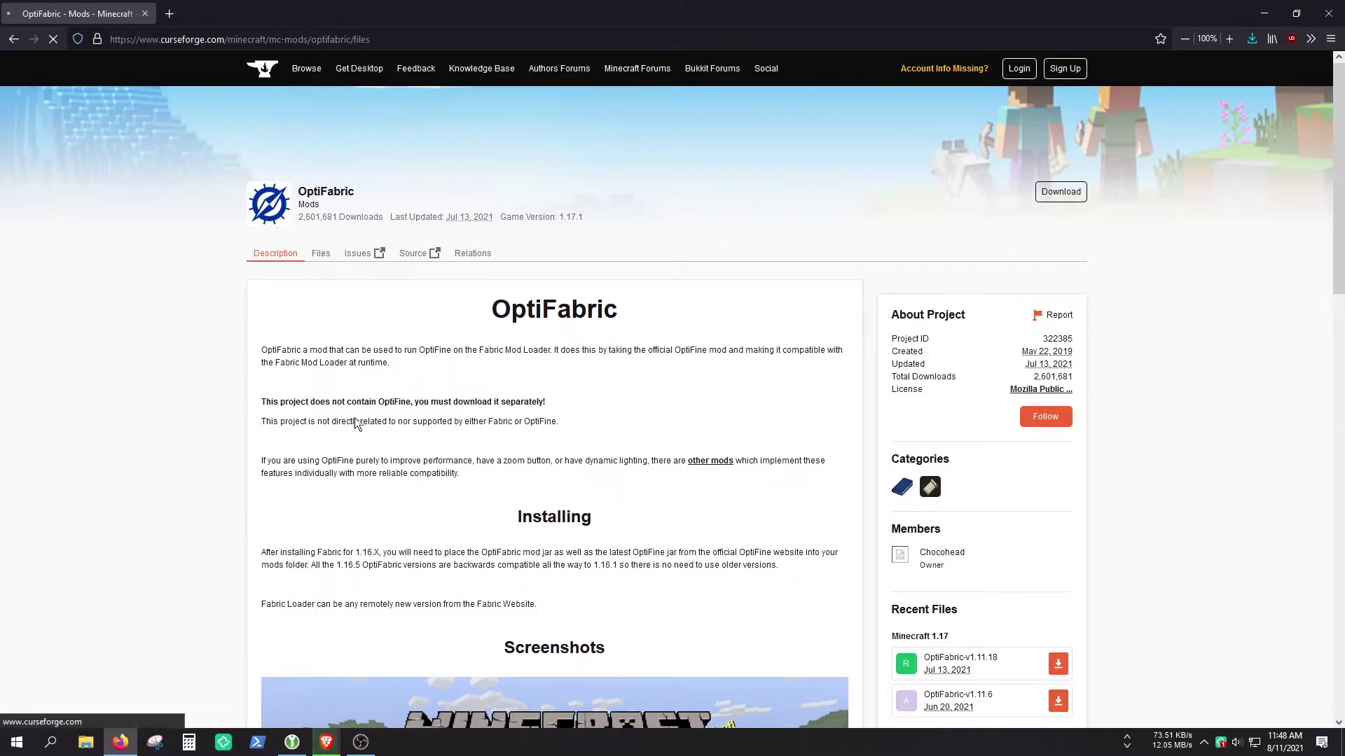
scroll(442, 241, "down", 2)
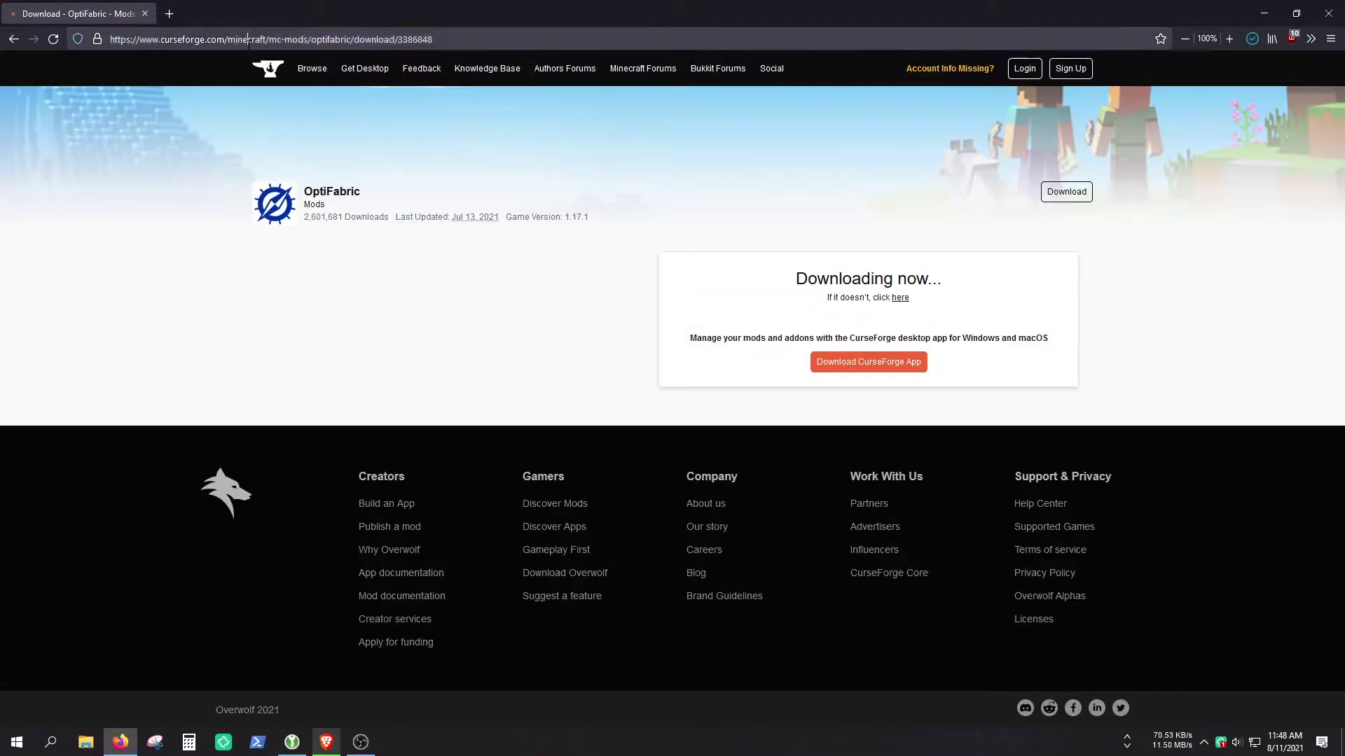
- Search the web for "optifine" and open the official optifine.net site
left_click(248, 39)
type("opti")
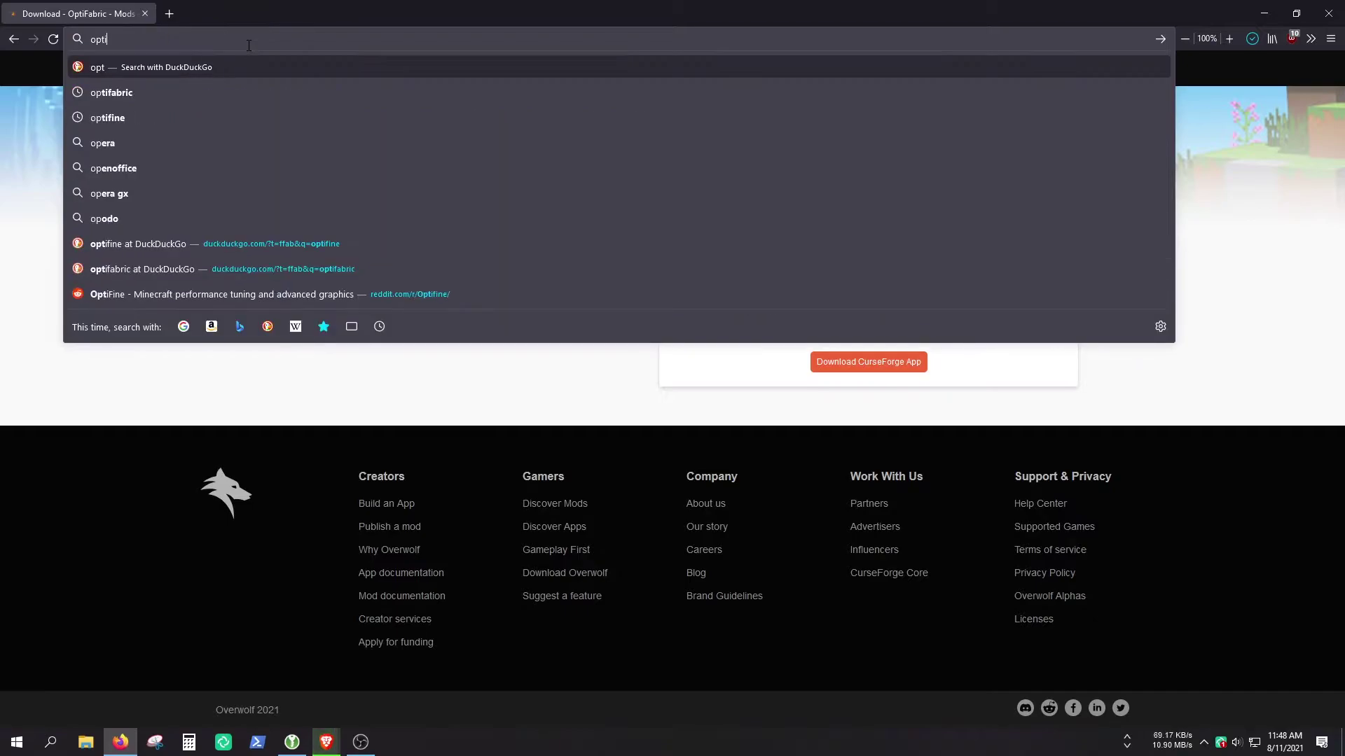
type("fine")
key("Return")
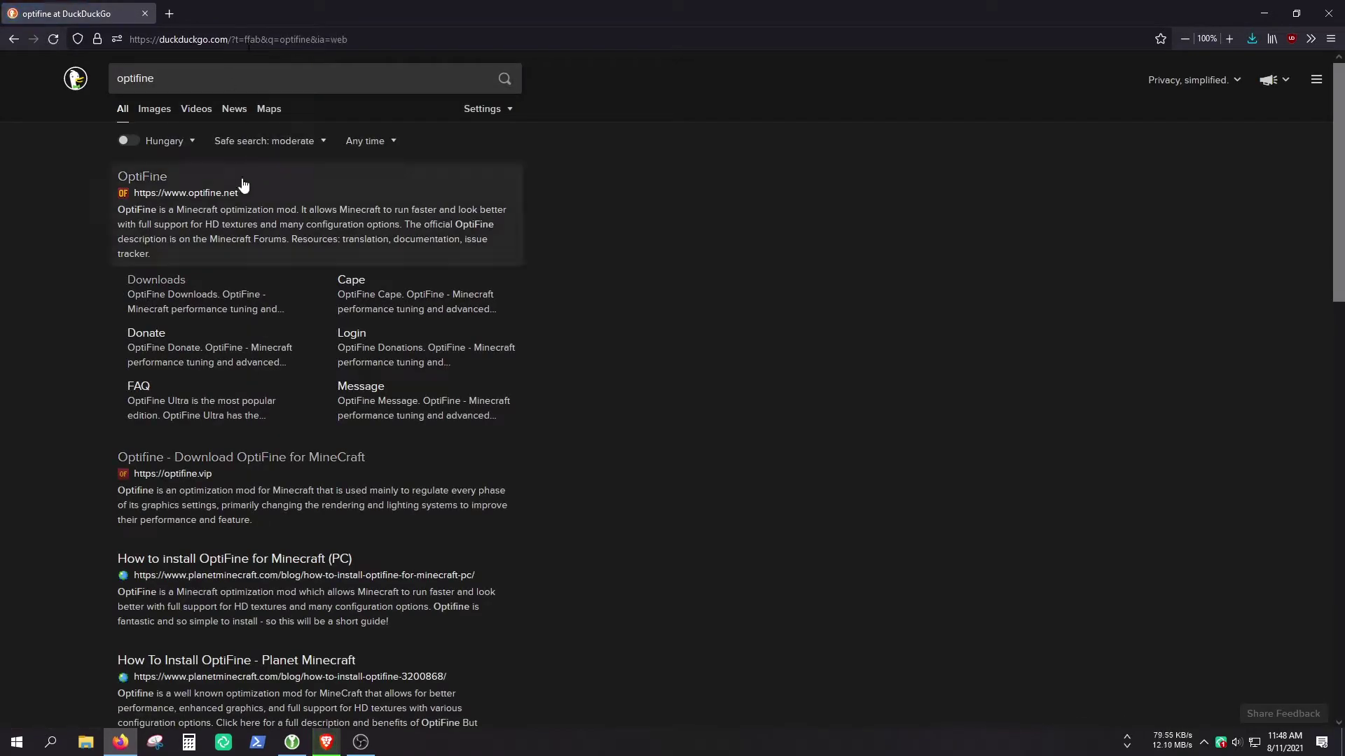
left_click(209, 194)
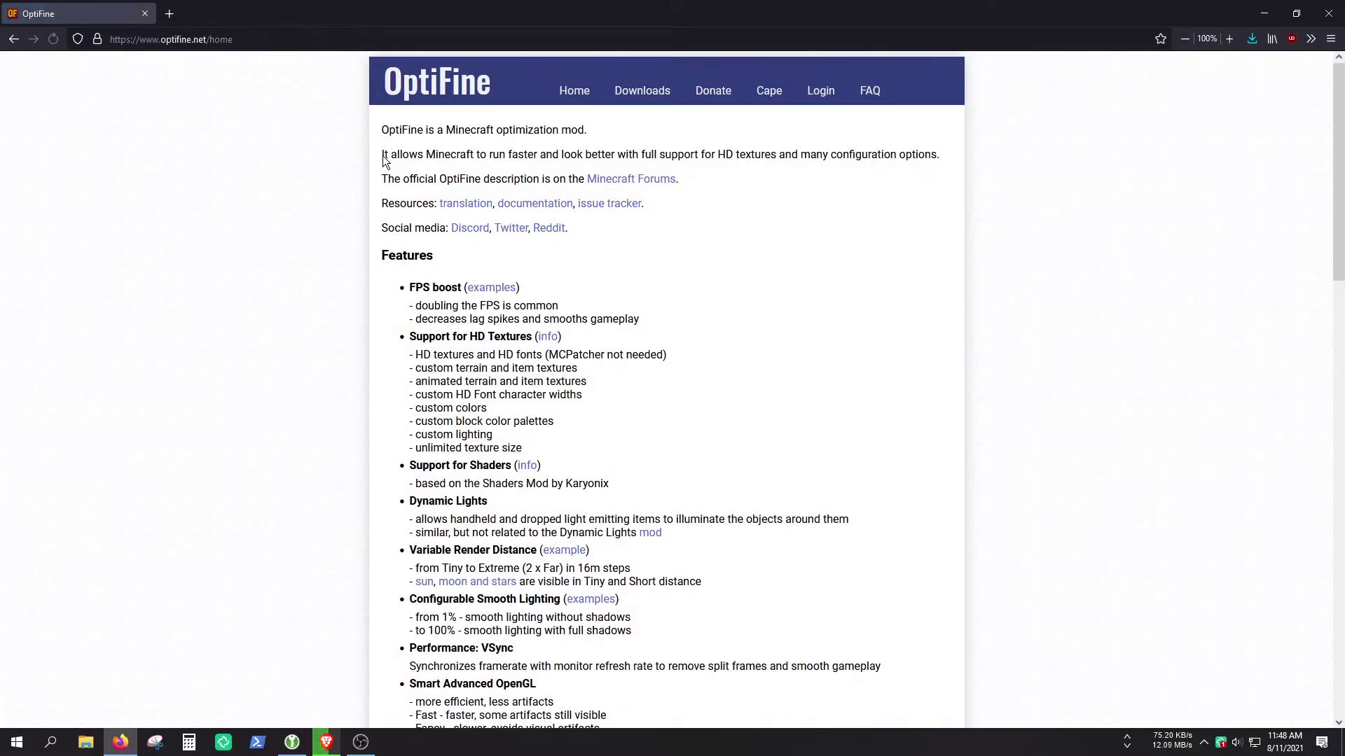
- Download the Minecraft 1.17.1 preview OptiFine HD U G9 pre33 from its mirror and save it to the Desktop, replacing the existing file
left_click(648, 91)
left_click(448, 162)
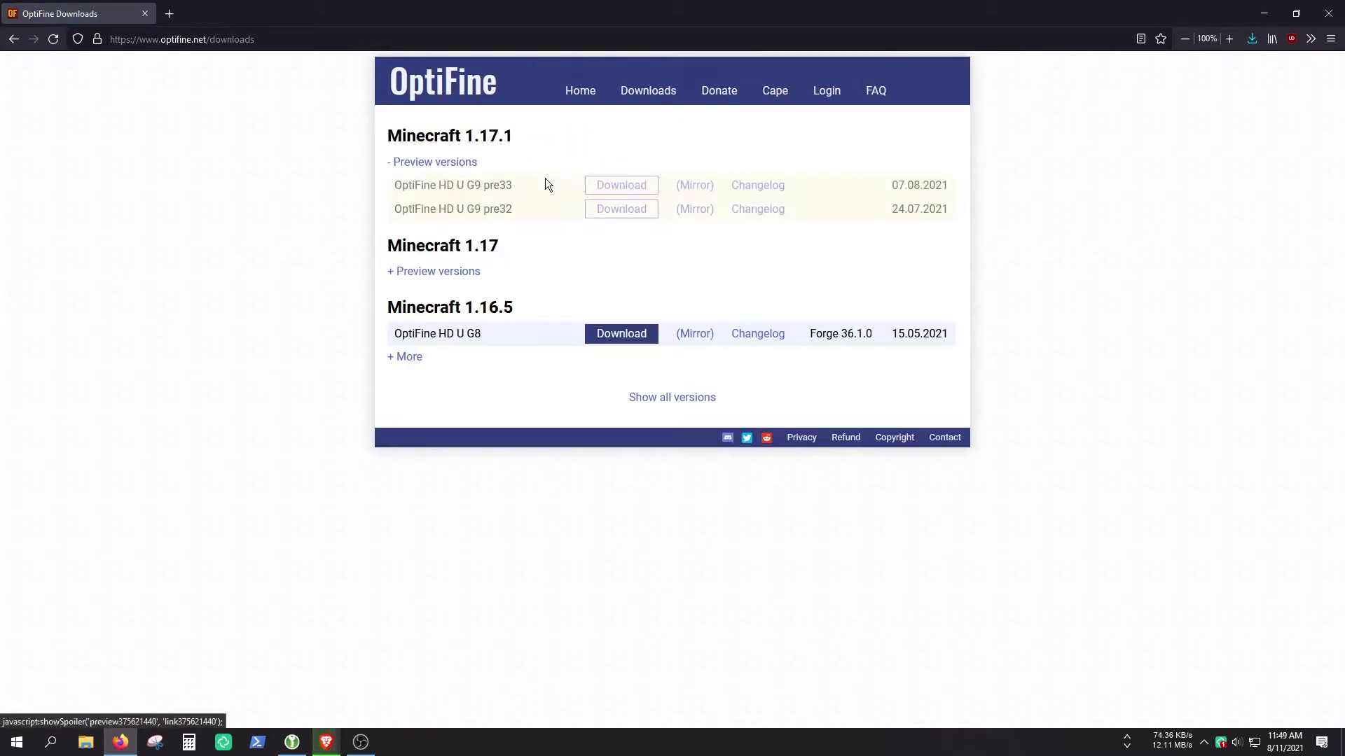
left_click(696, 186)
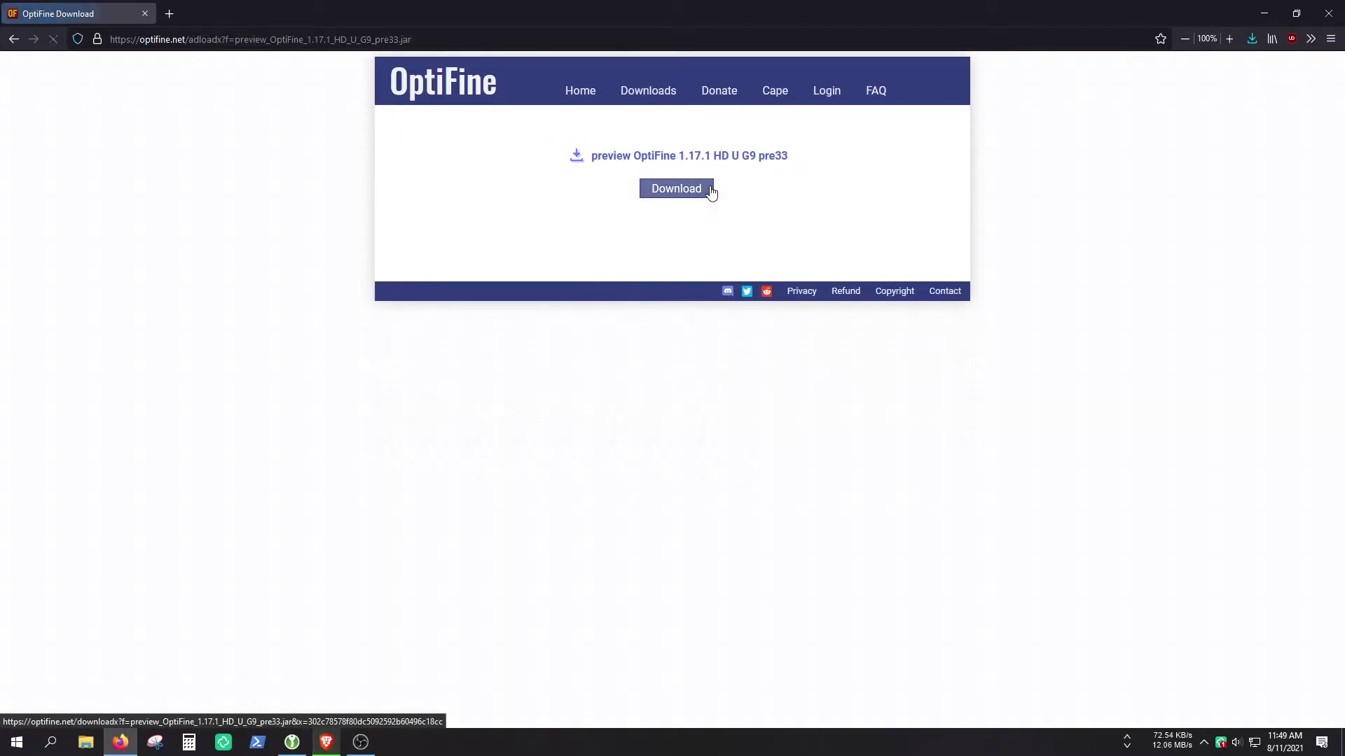
left_click(706, 191)
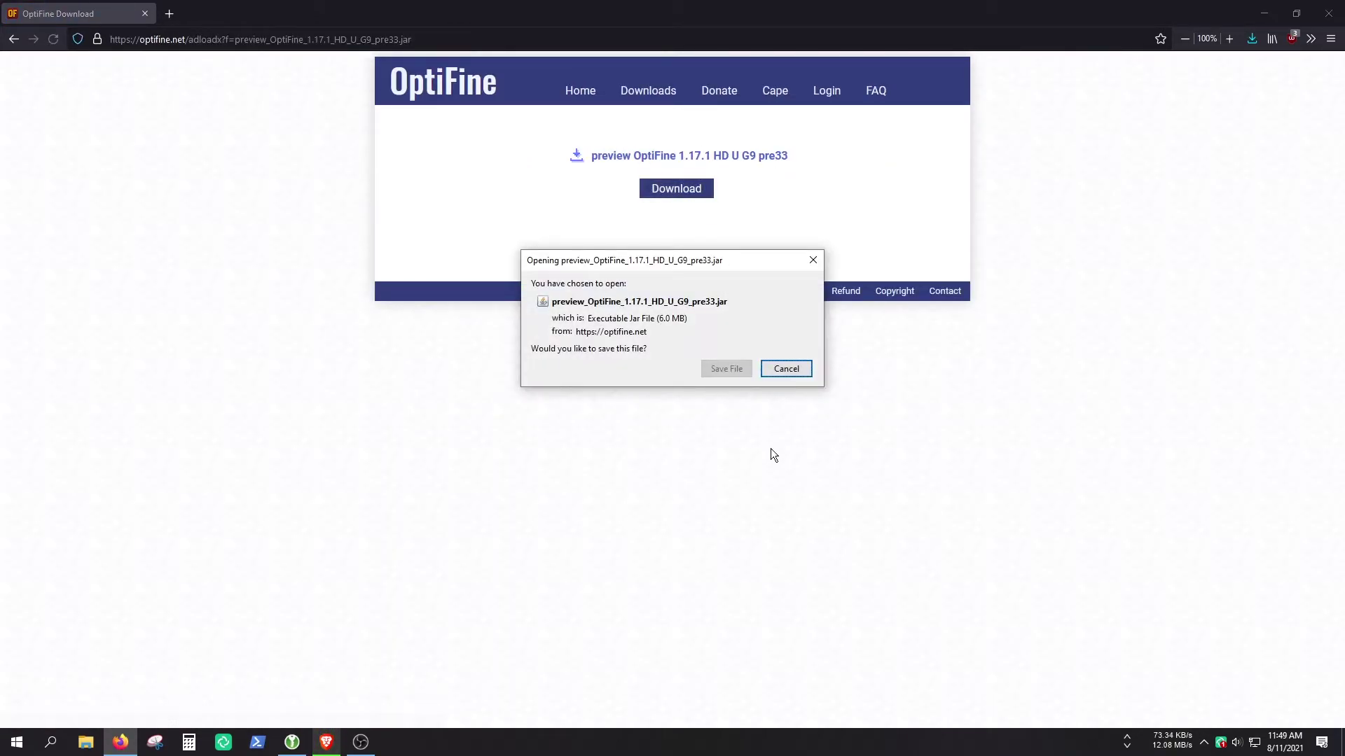
left_click(727, 369)
left_click(571, 350)
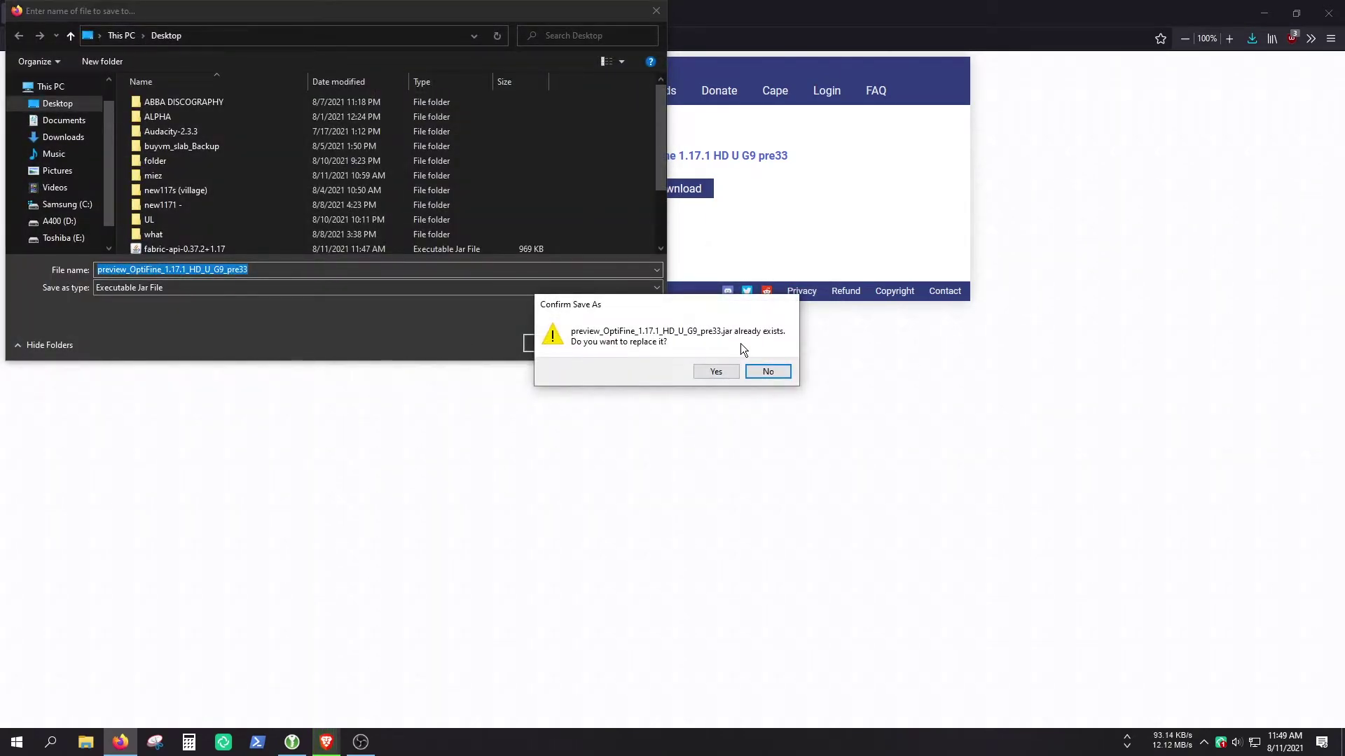
left_click(722, 370)
left_click(1254, 44)
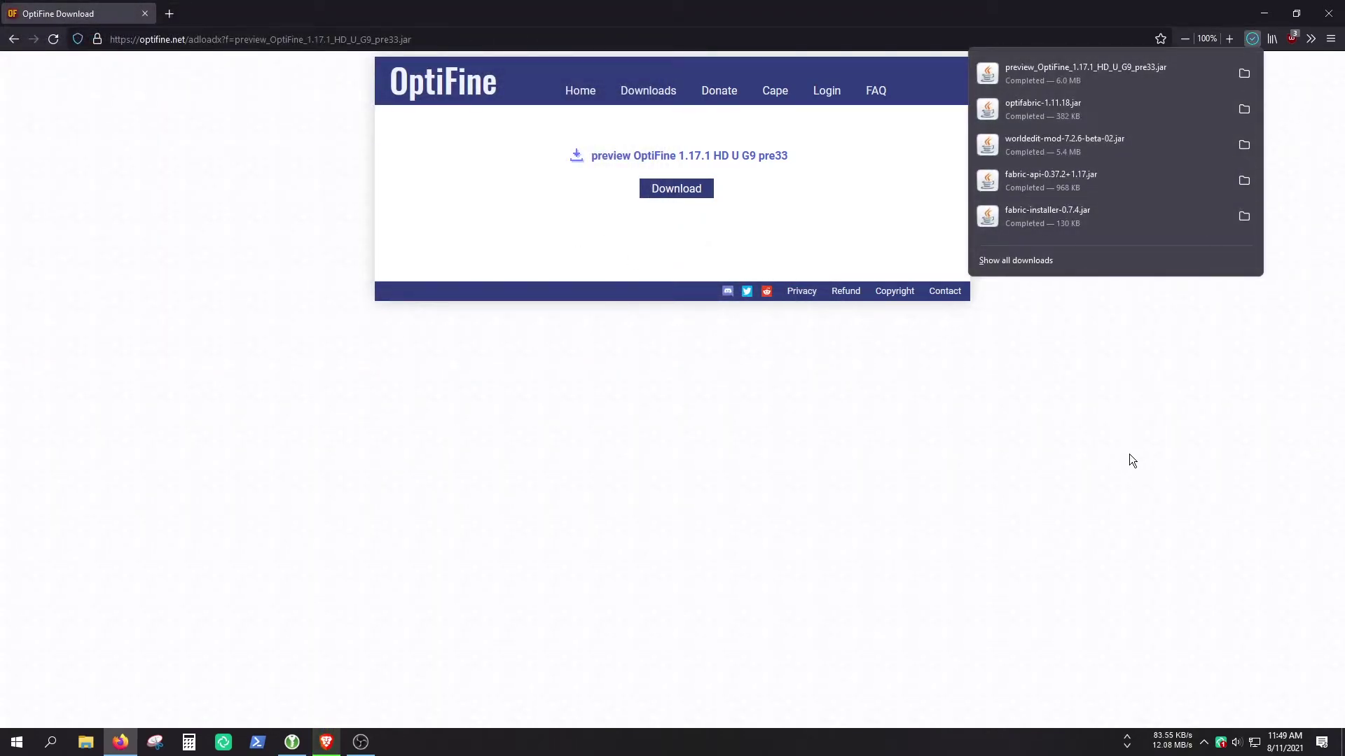
left_click(950, 239)
- Show the desktop and line up the OptiFabric and OptiFine jars beside the WorldEdit jar
key("super+d")
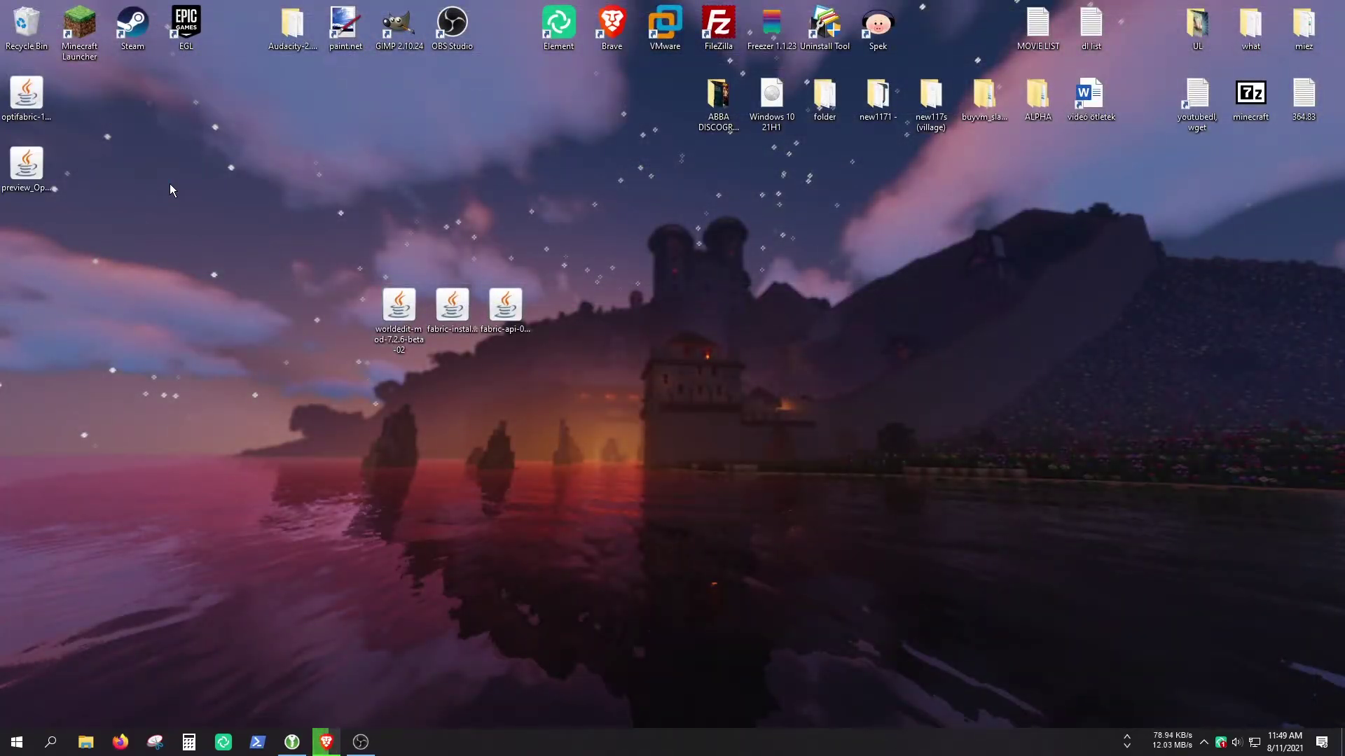
left_click_drag(27, 94, 351, 312)
left_click_drag(126, 301, 171, 286)
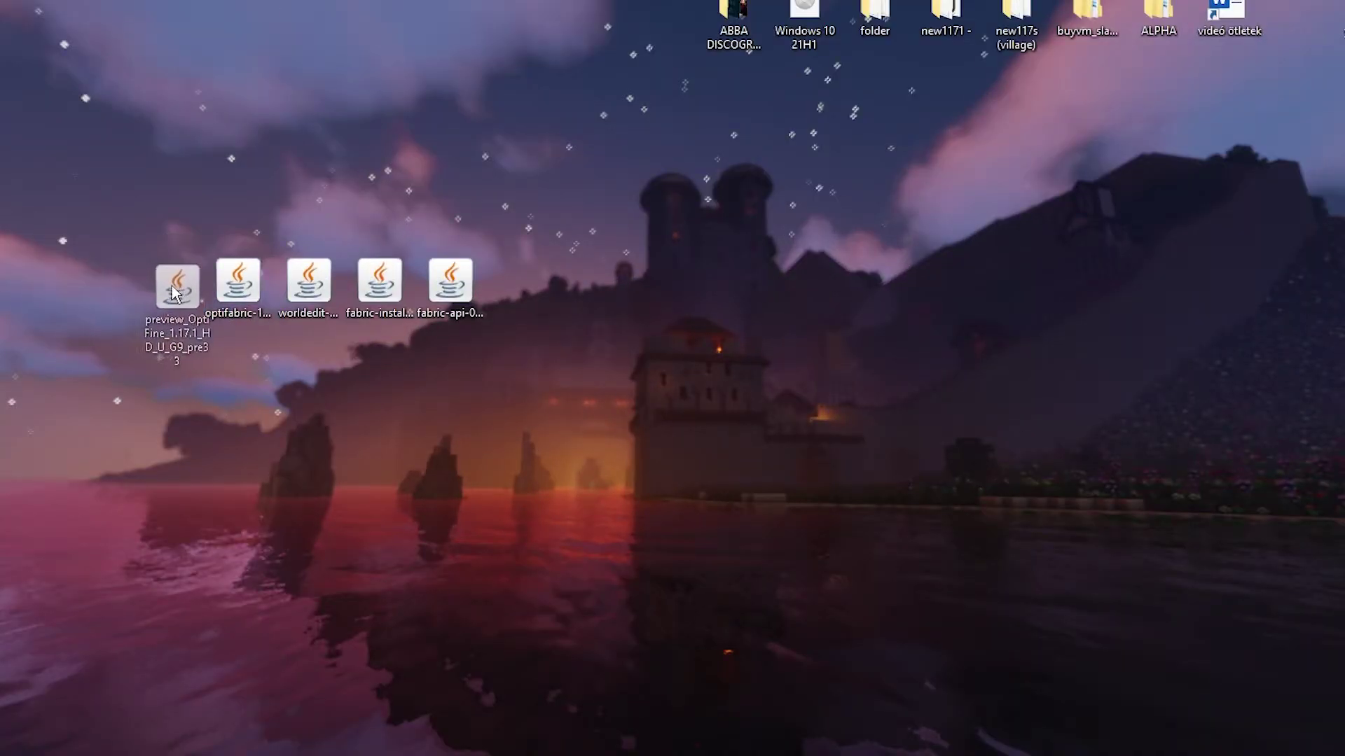
- Run fabric-installer-0.7.4, install the Fabric client for Minecraft version 1.17.1, and close the installer
left_click(378, 284)
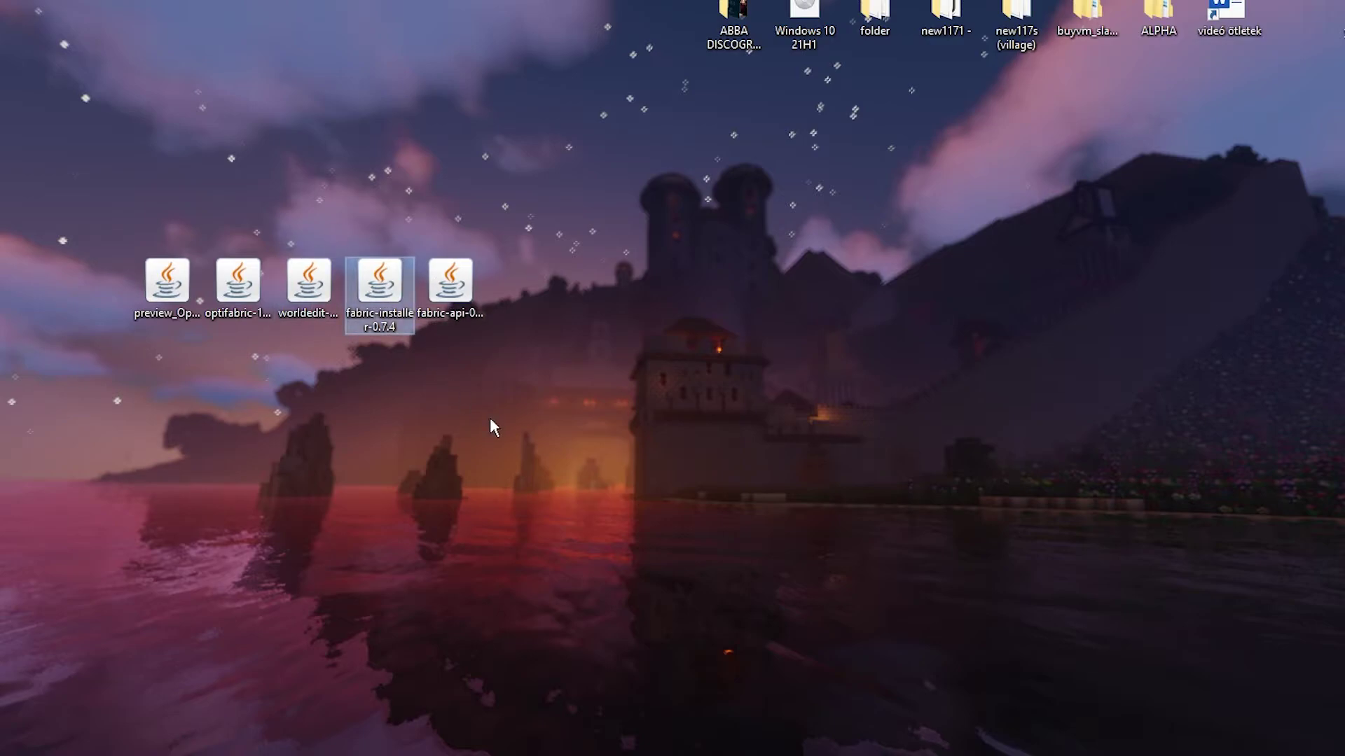
left_click(688, 313)
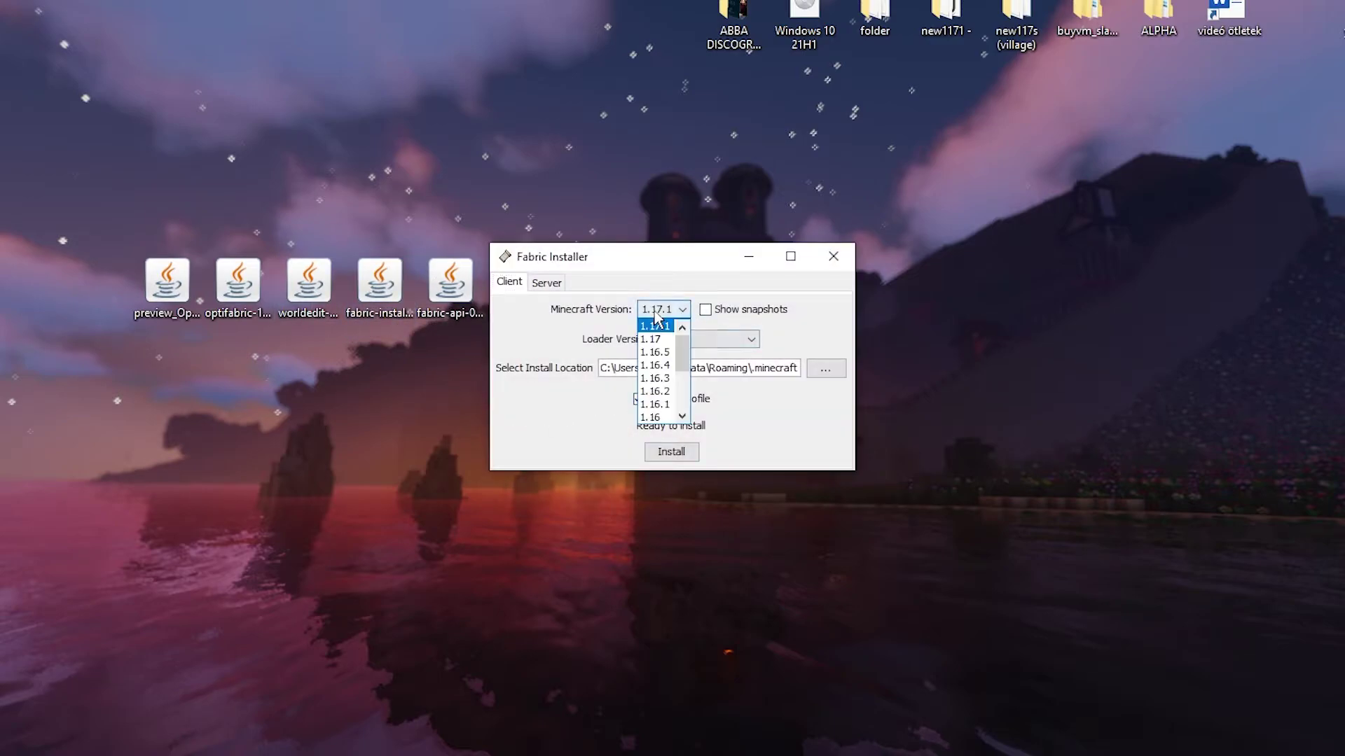
left_click(650, 308)
left_click(650, 308)
left_click(650, 308)
left_click(664, 452)
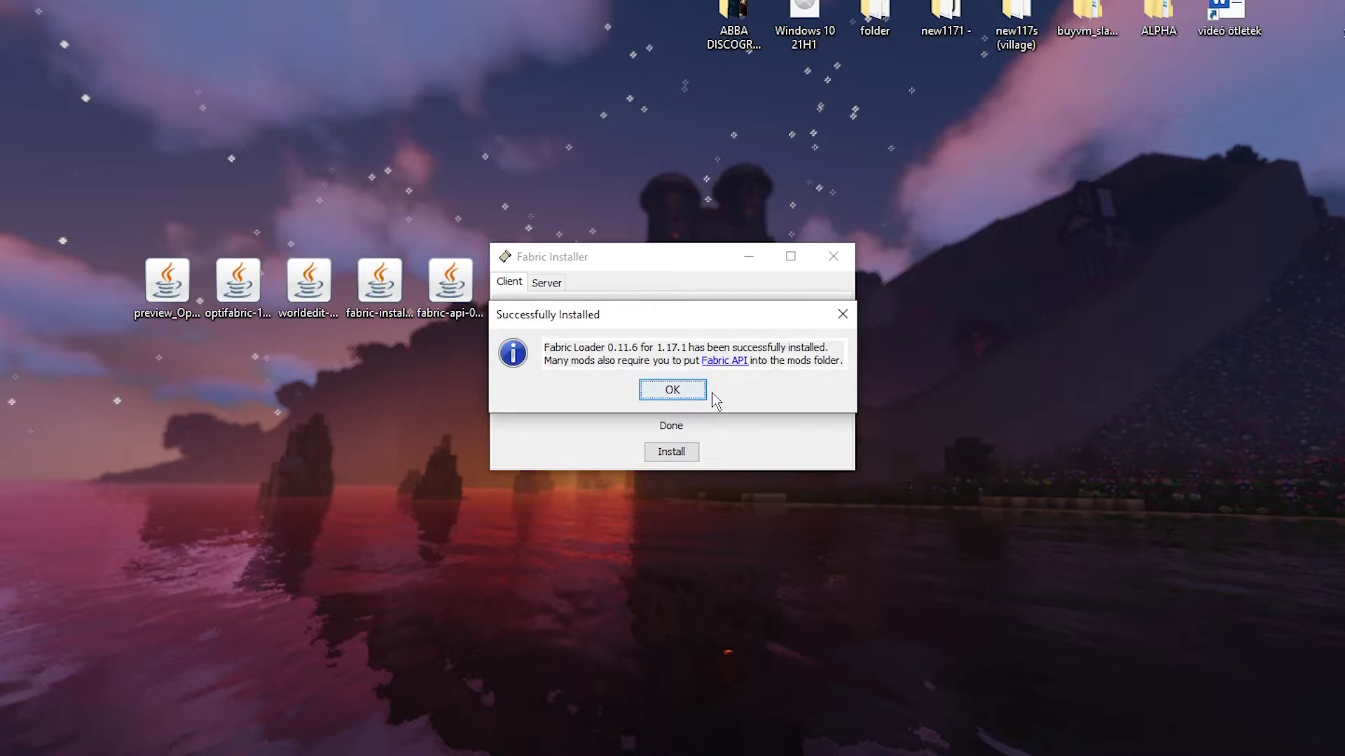
key("Return")
left_click(833, 256)
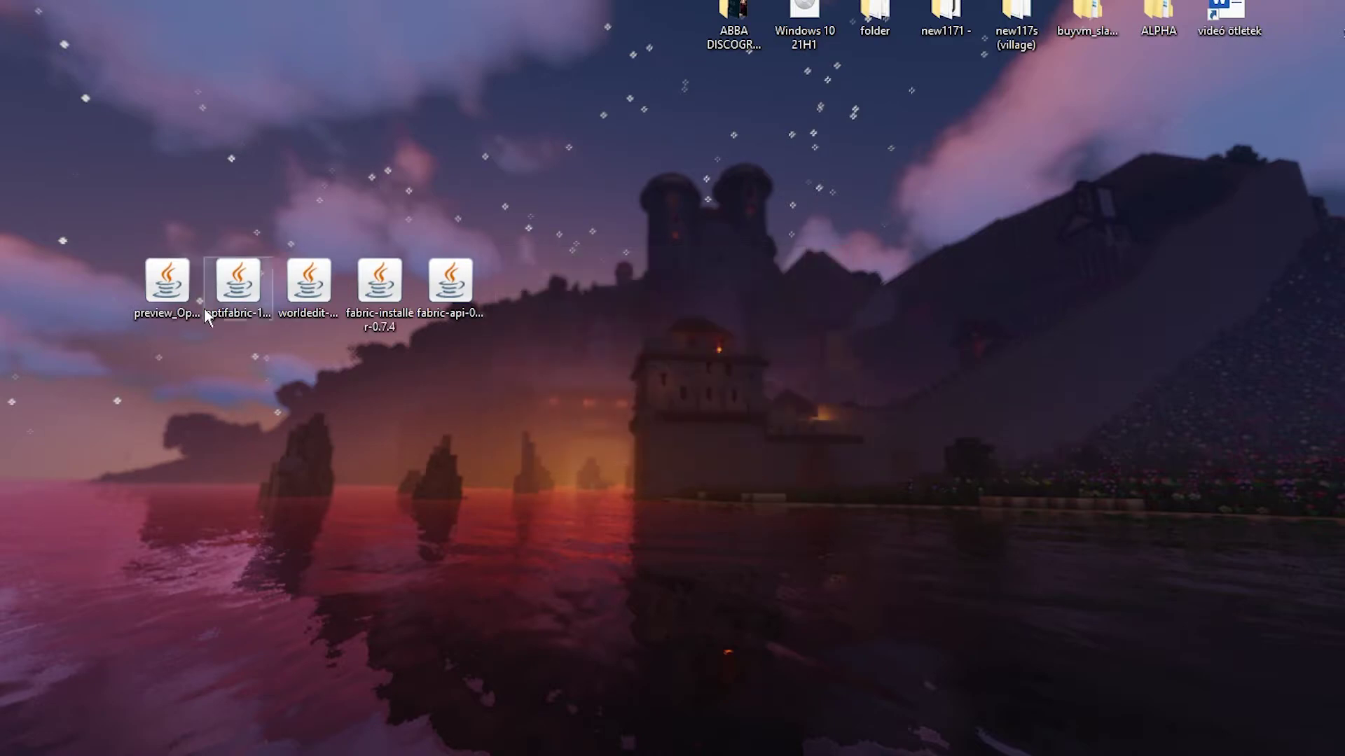
- Move the Fabric installer out of the row, close the gap with the Fabric API jar, and cut the four mod jars
left_click_drag(379, 283, 28, 0)
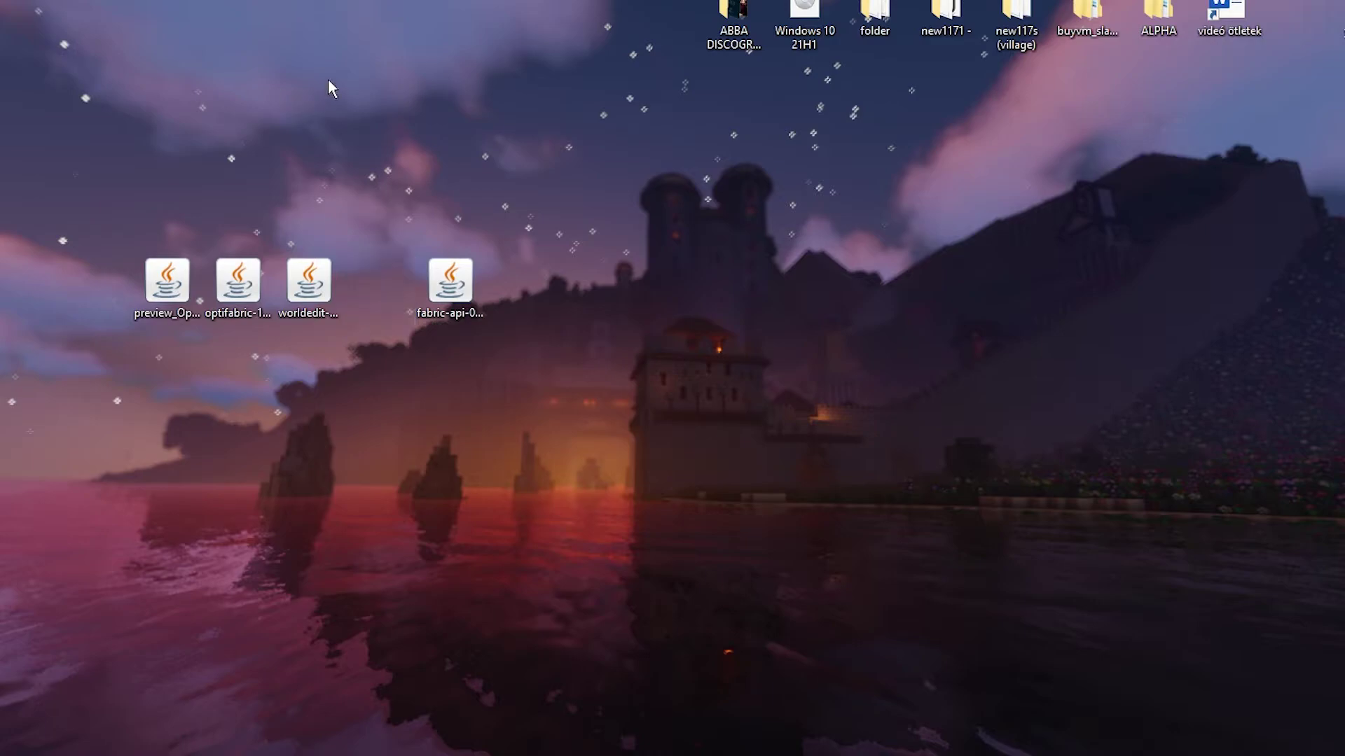
left_click_drag(450, 281, 379, 280)
left_click_drag(540, 393, 128, 265)
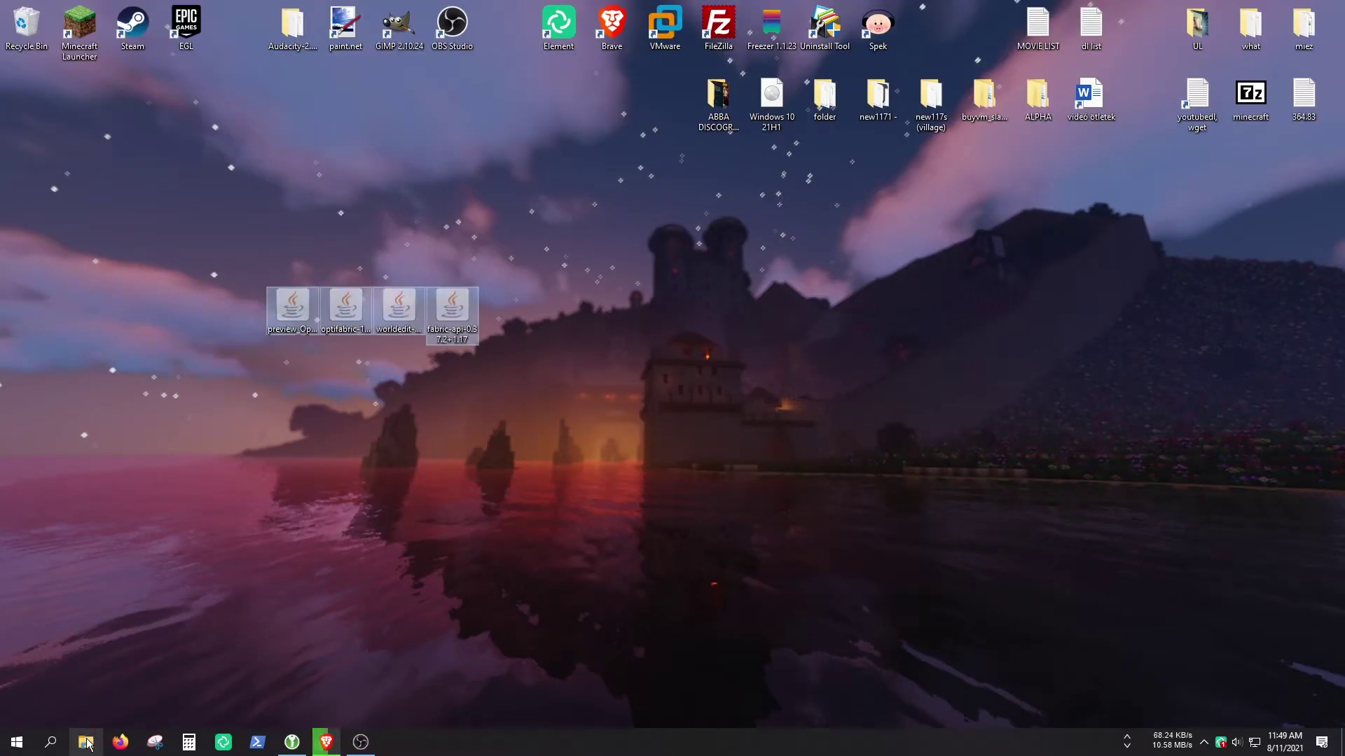
left_click(473, 329)
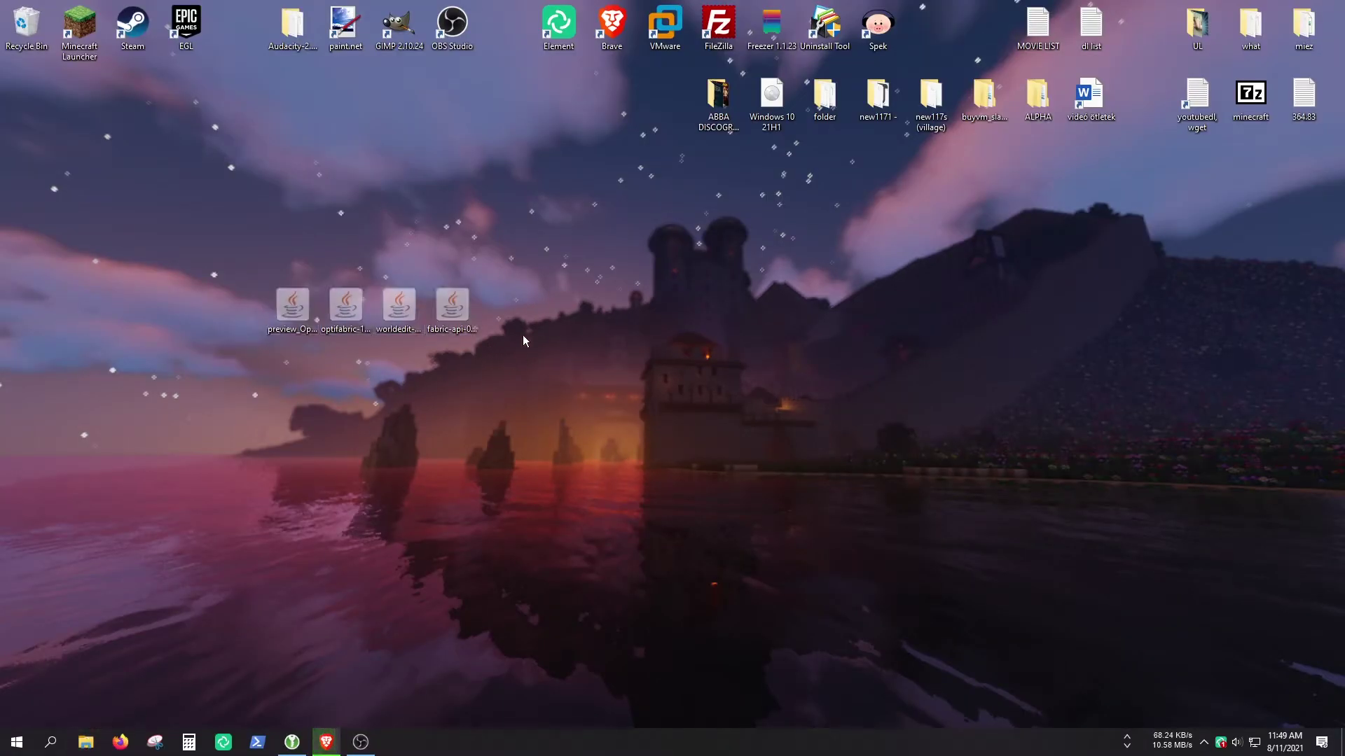
- Go to %appdata% in a new File Explorer window and open the mods folder inside .minecraft
key("super+e")
left_click(498, 260)
type("%a")
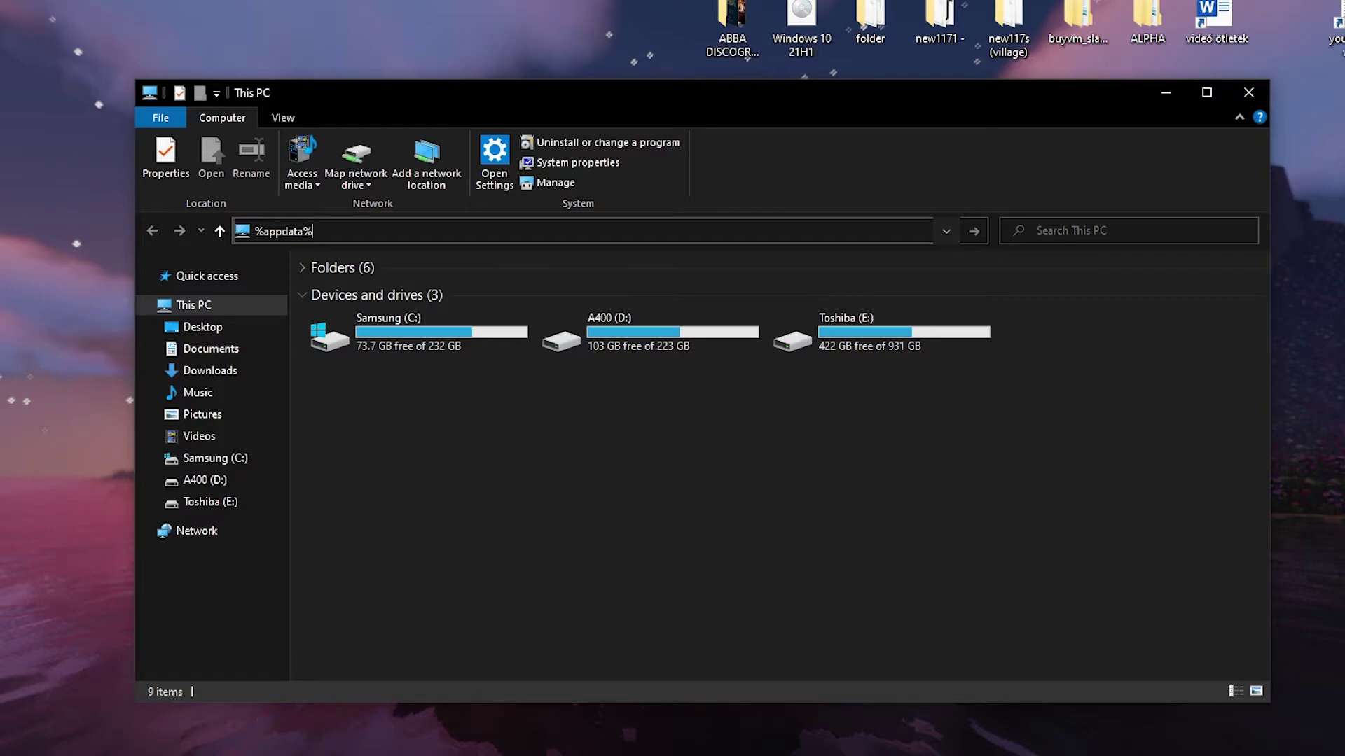
type("ppdata%")
key("Return")
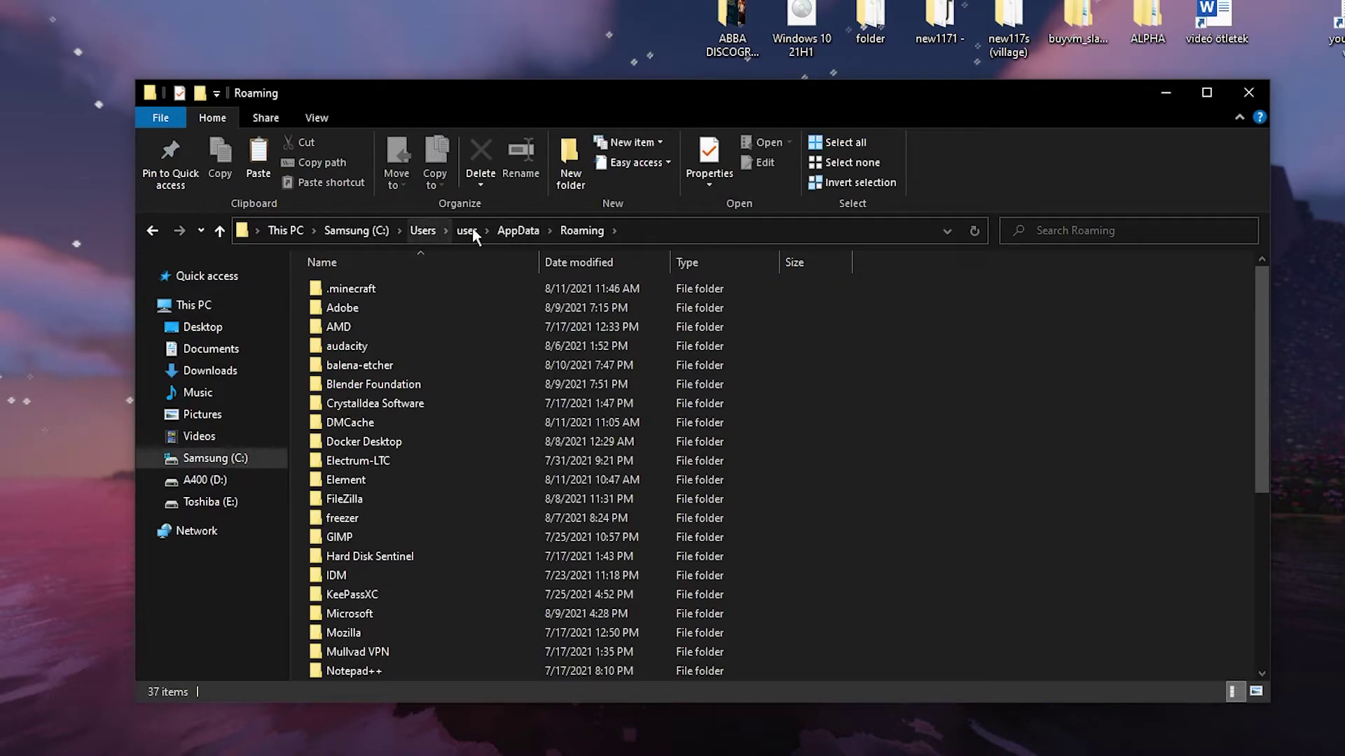
left_click(670, 230)
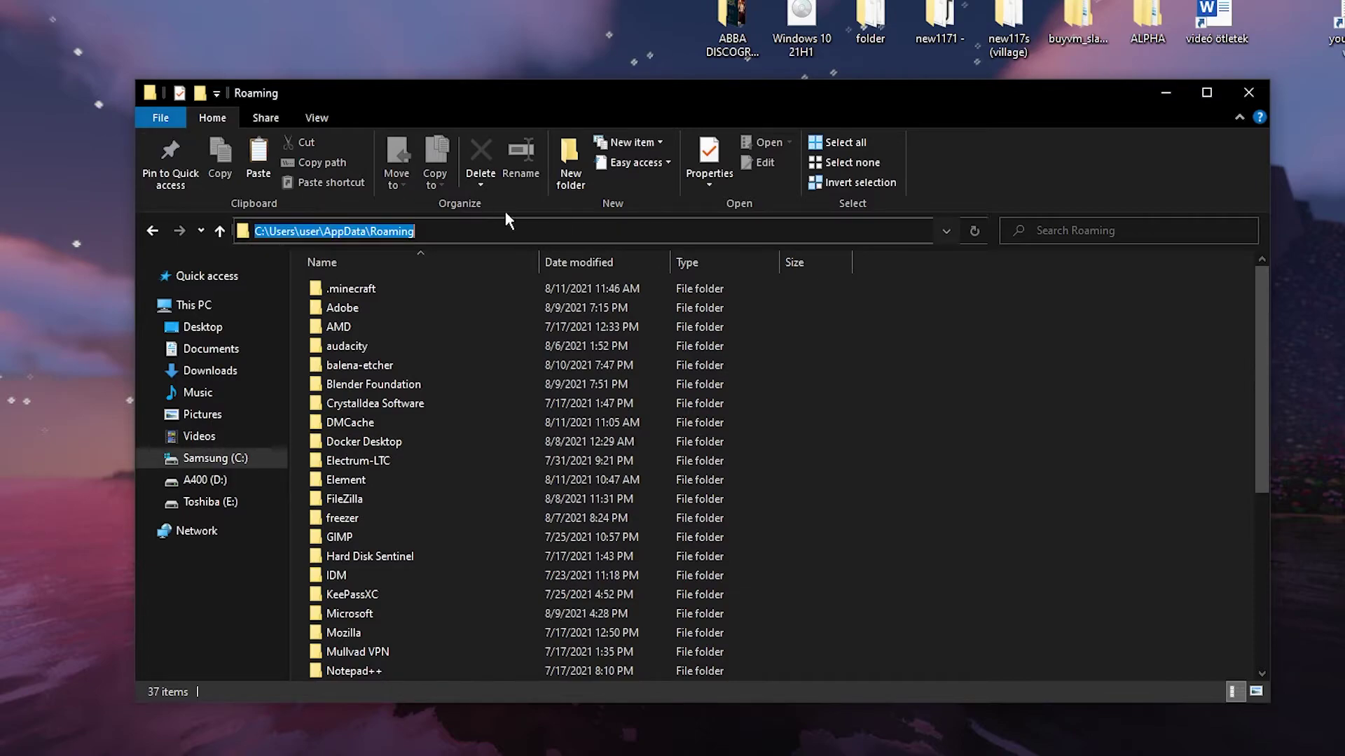
double_click(384, 285)
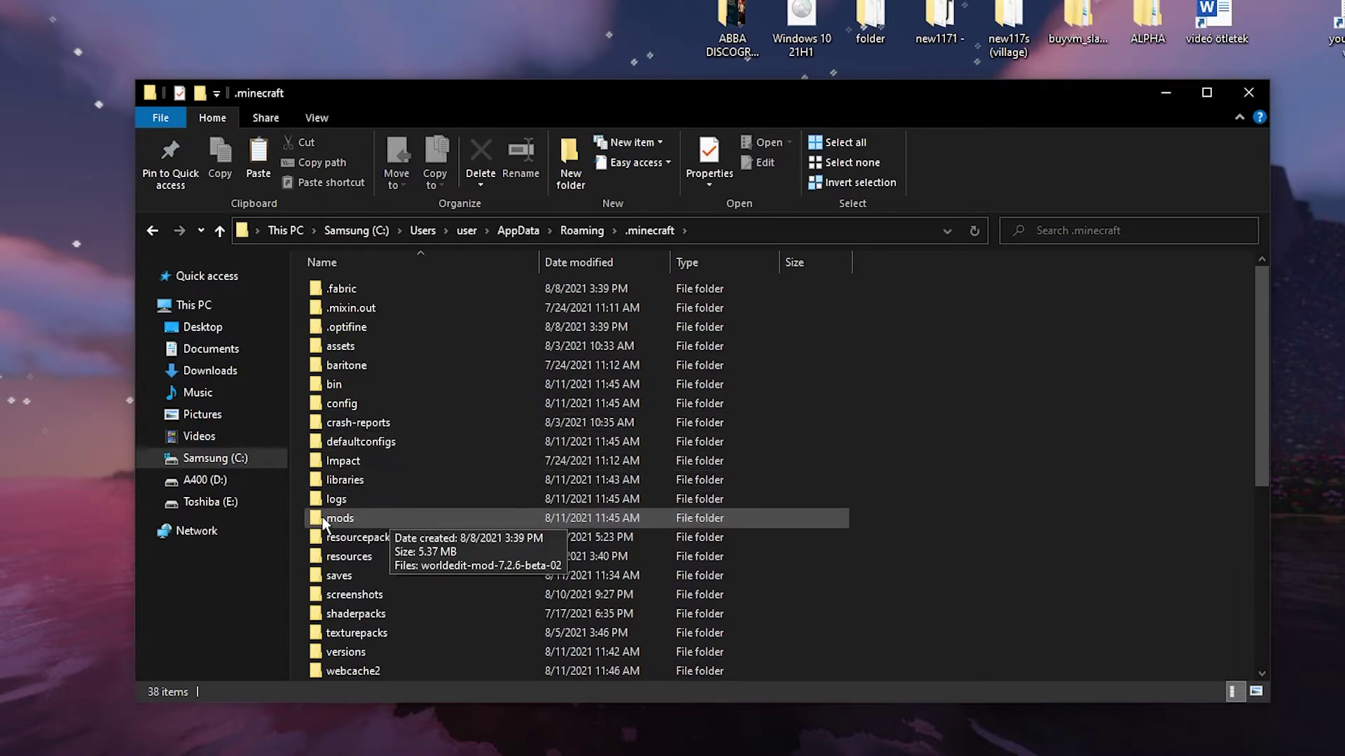
double_click(343, 519)
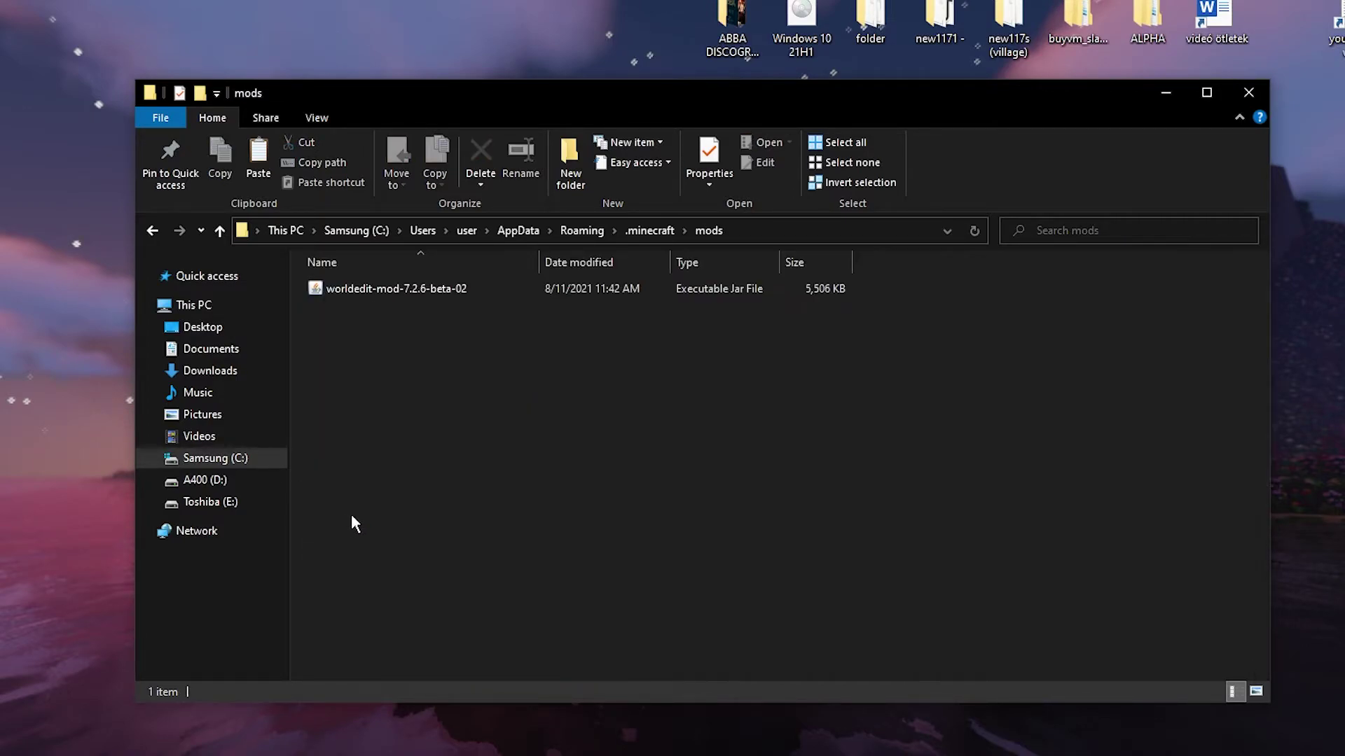
- Delete the old worldedit-mod-7.2.6-beta-02 jar from the mods folder and paste the four cut mod jars there
left_click(369, 294)
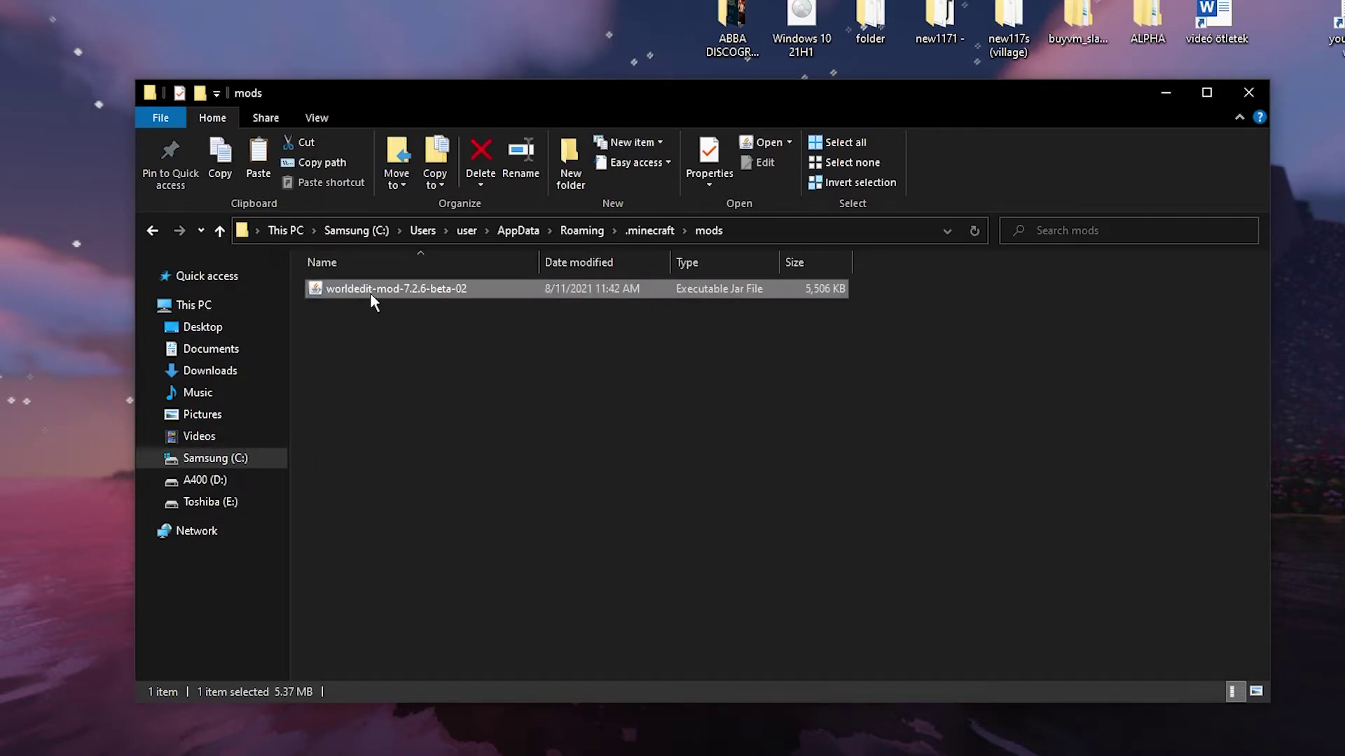
key("Delete")
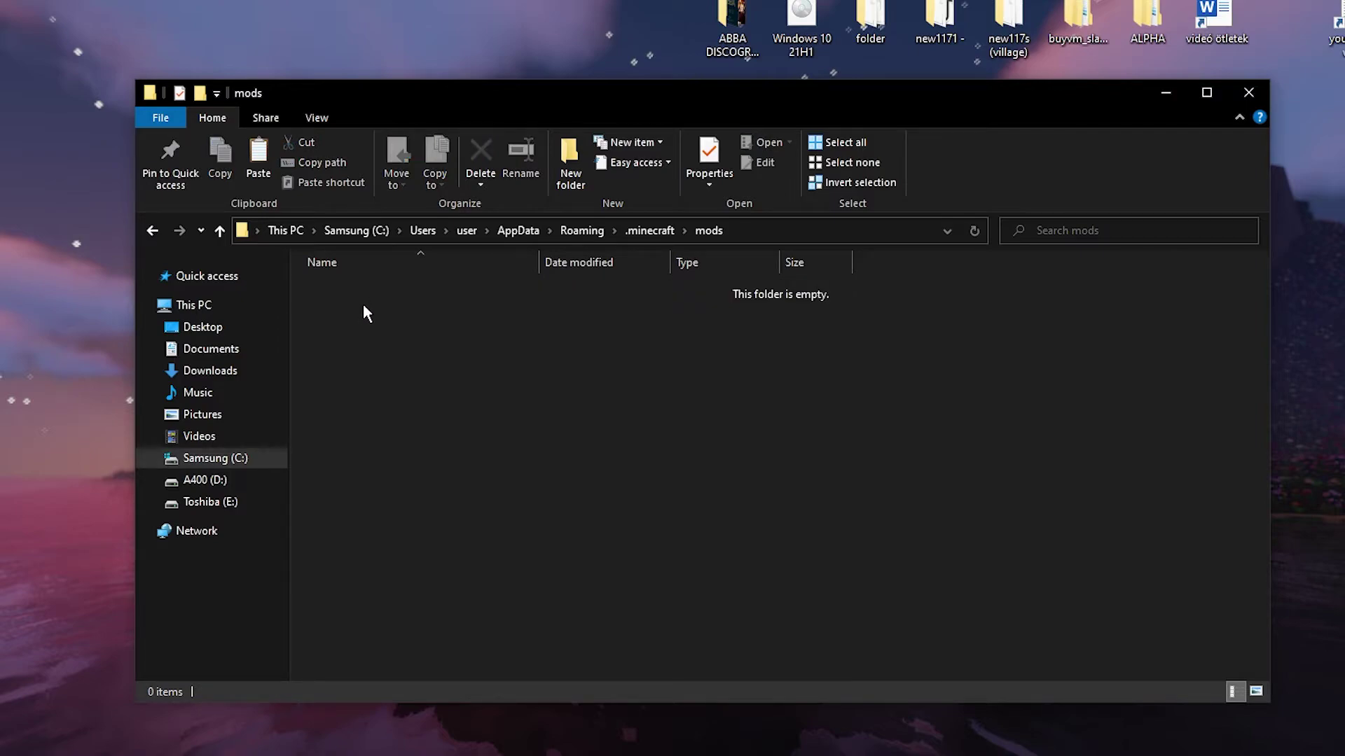
key("ctrl+v")
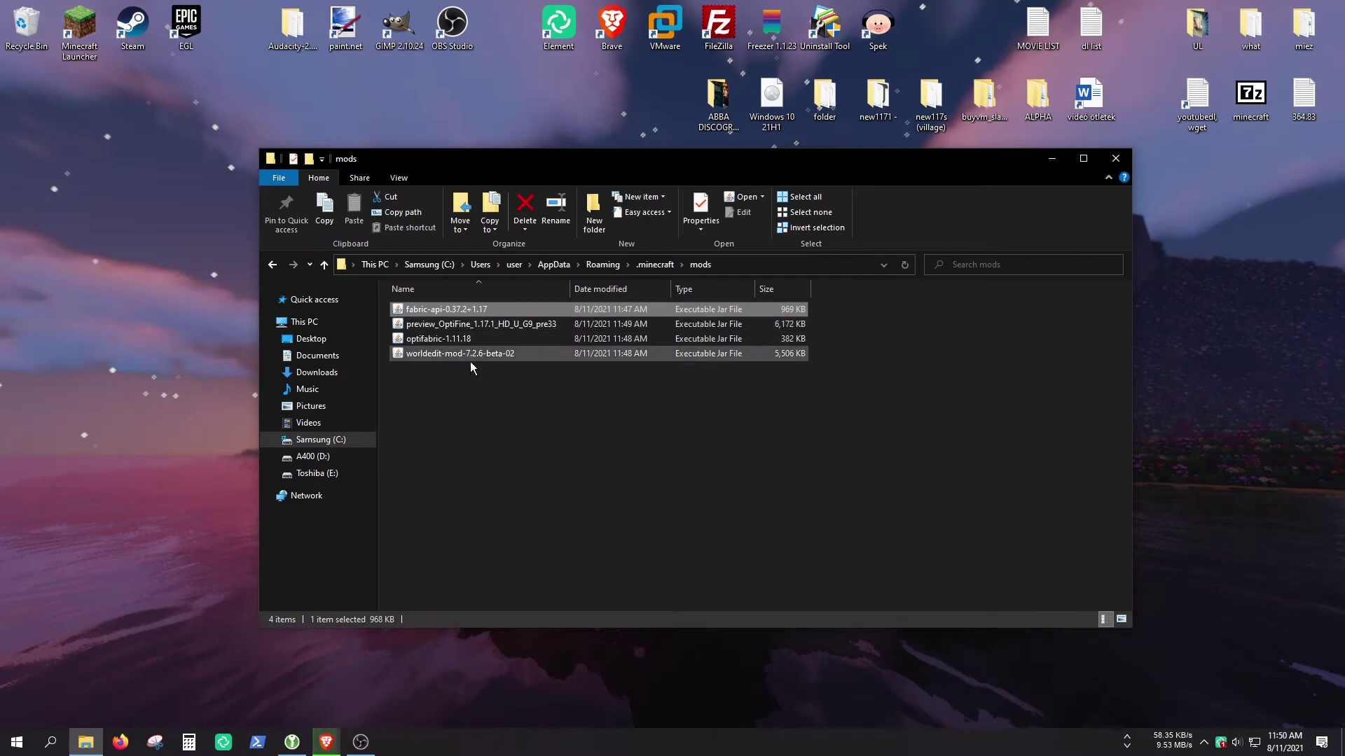
left_click(405, 348)
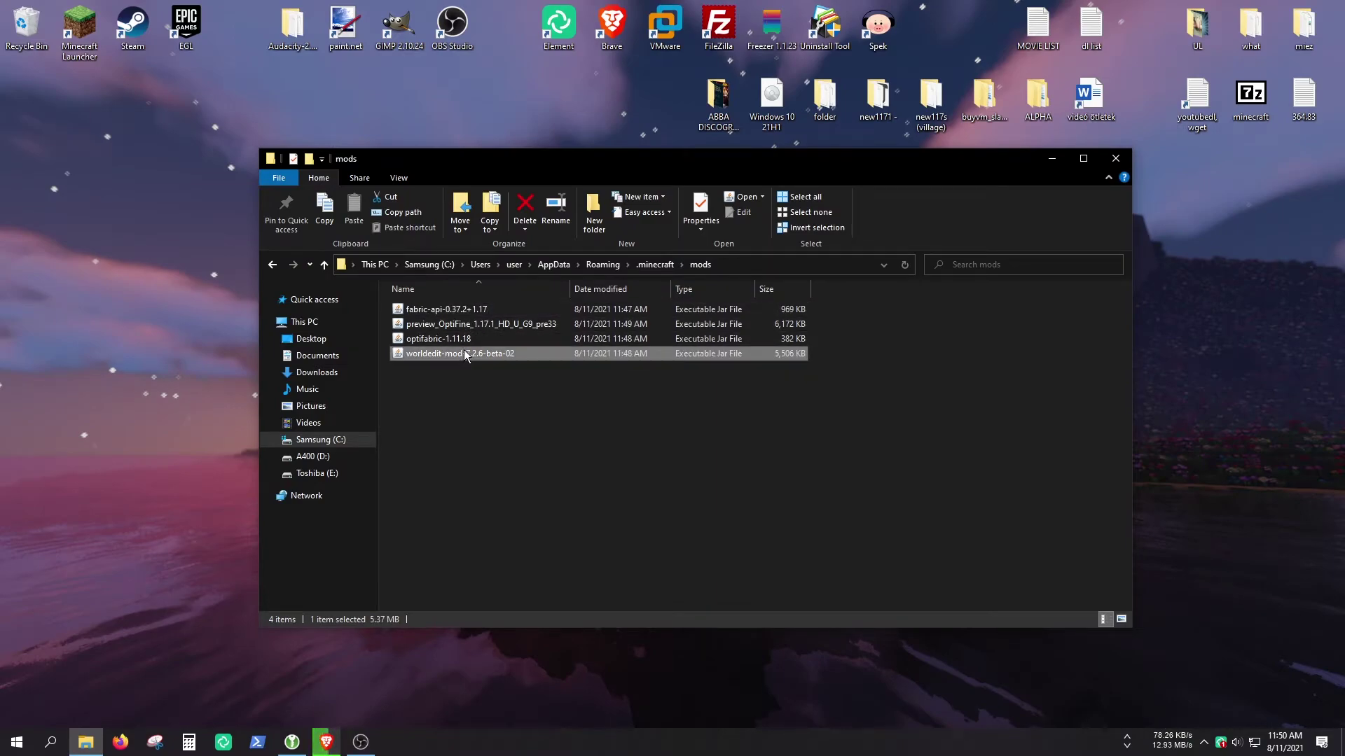
left_click(436, 336)
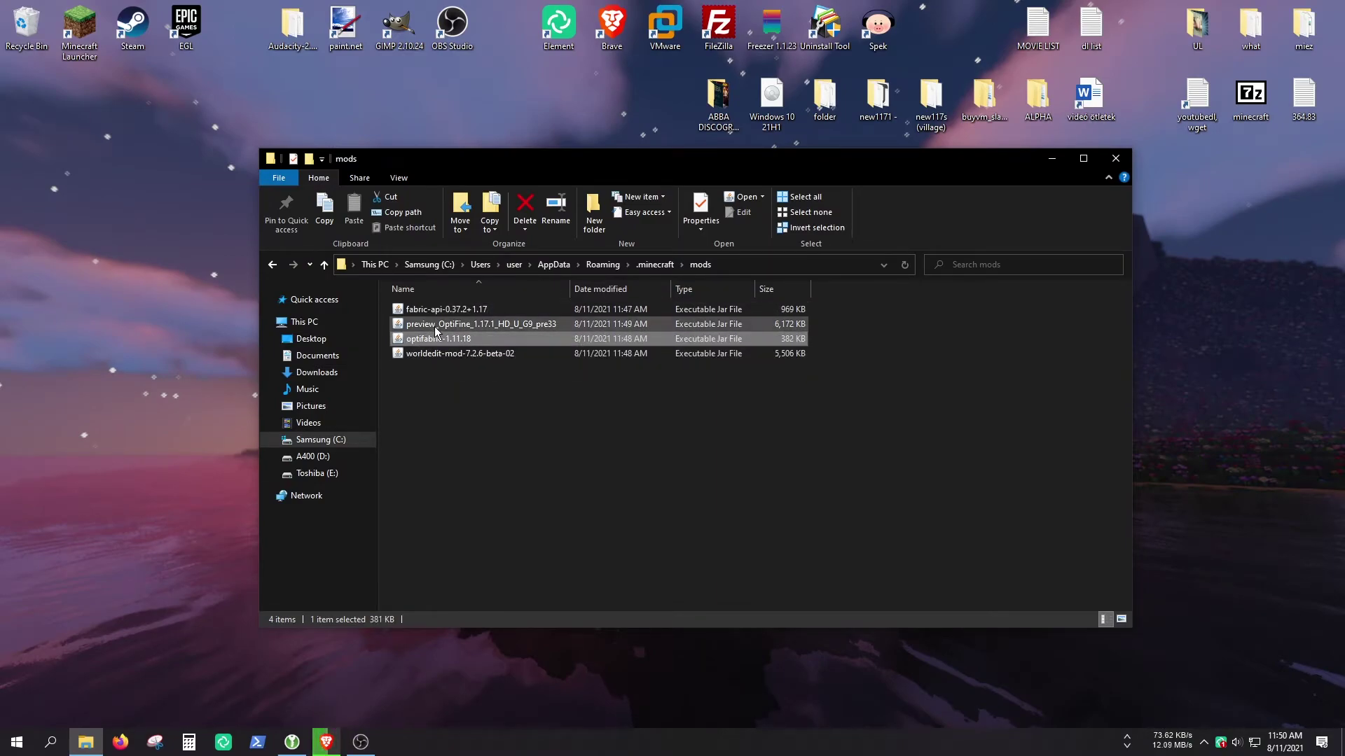
left_click(435, 326)
left_click(598, 462)
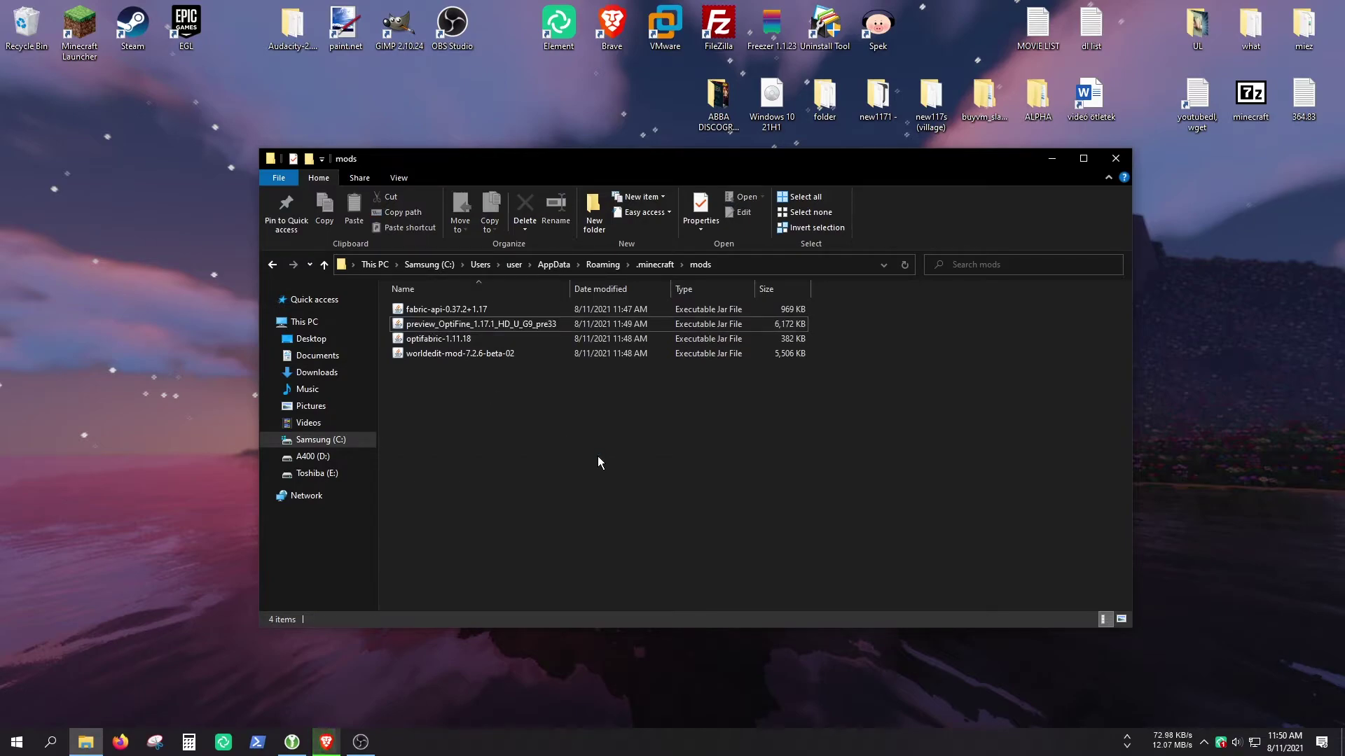
- Open the Minecraft Launcher, choose the fabric-loader-1.17.1 installation and start the game
double_click(80, 30)
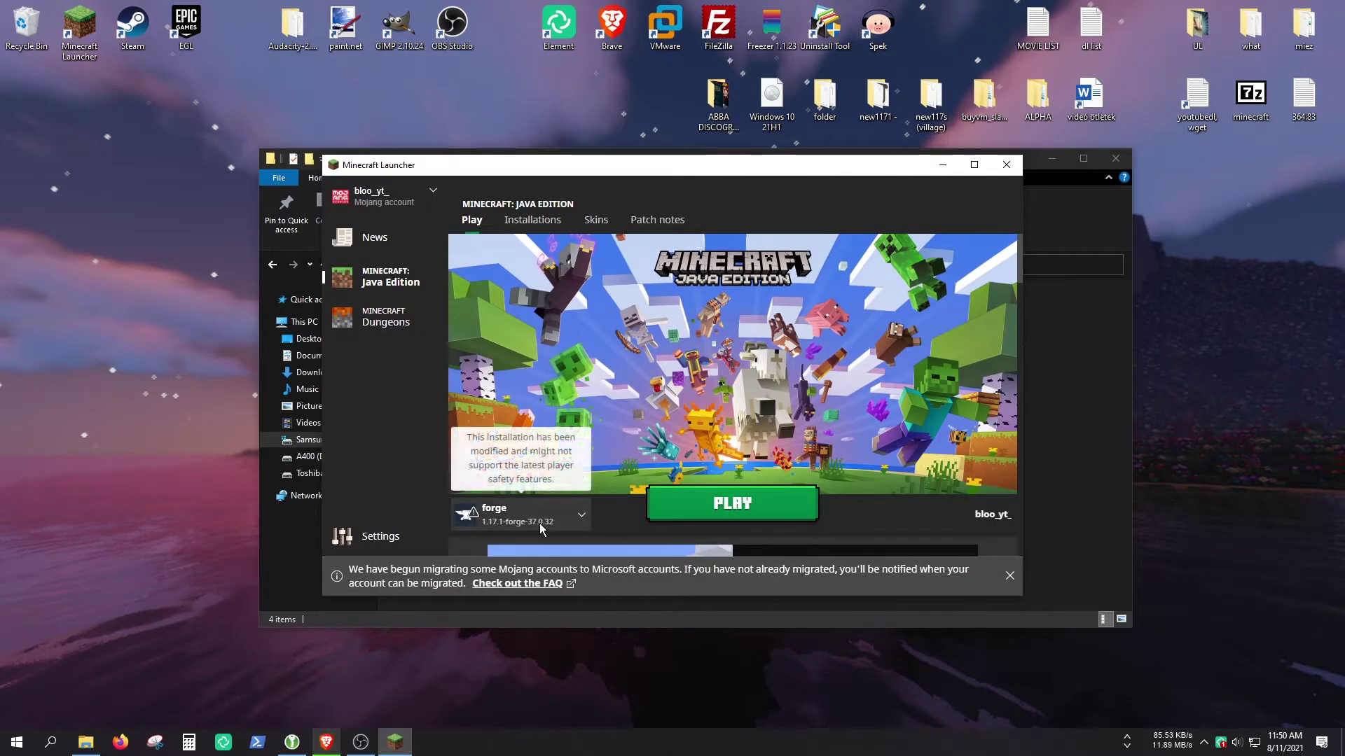
left_click(490, 517)
left_click(506, 387)
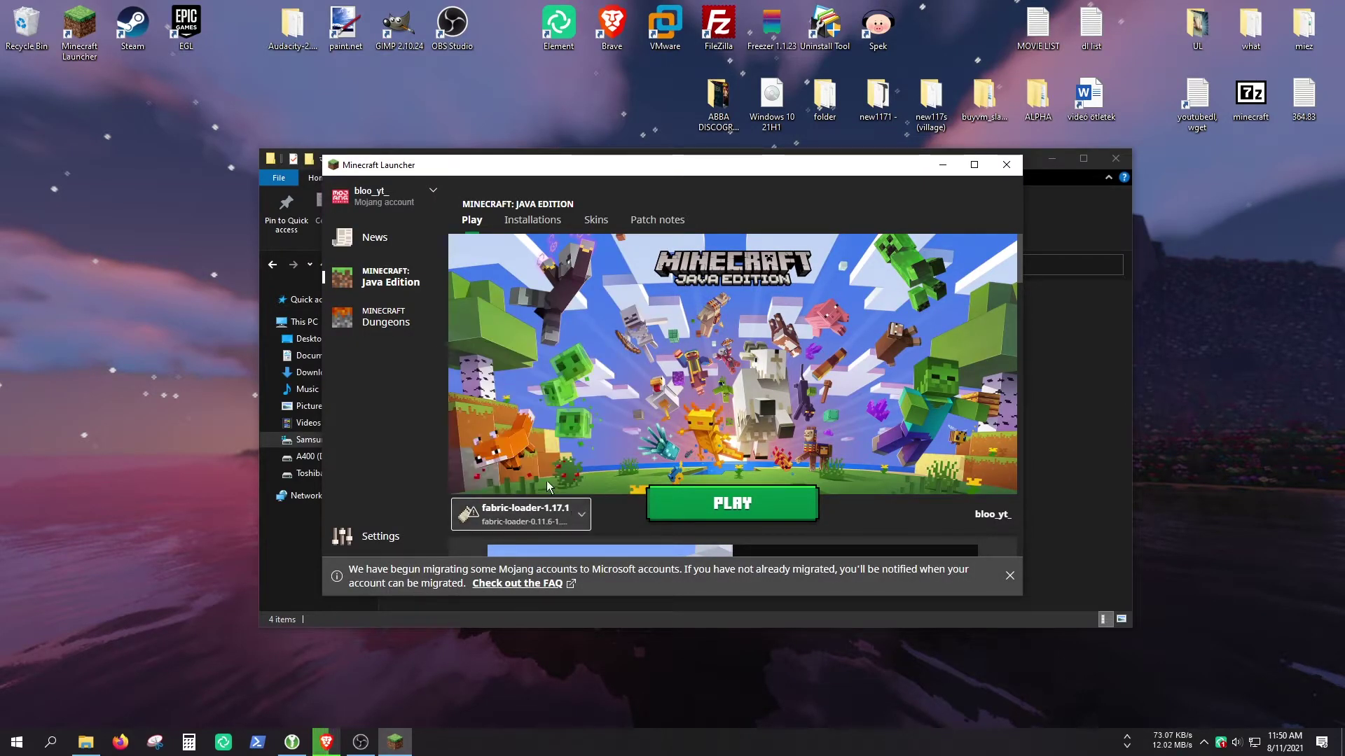
left_click(699, 497)
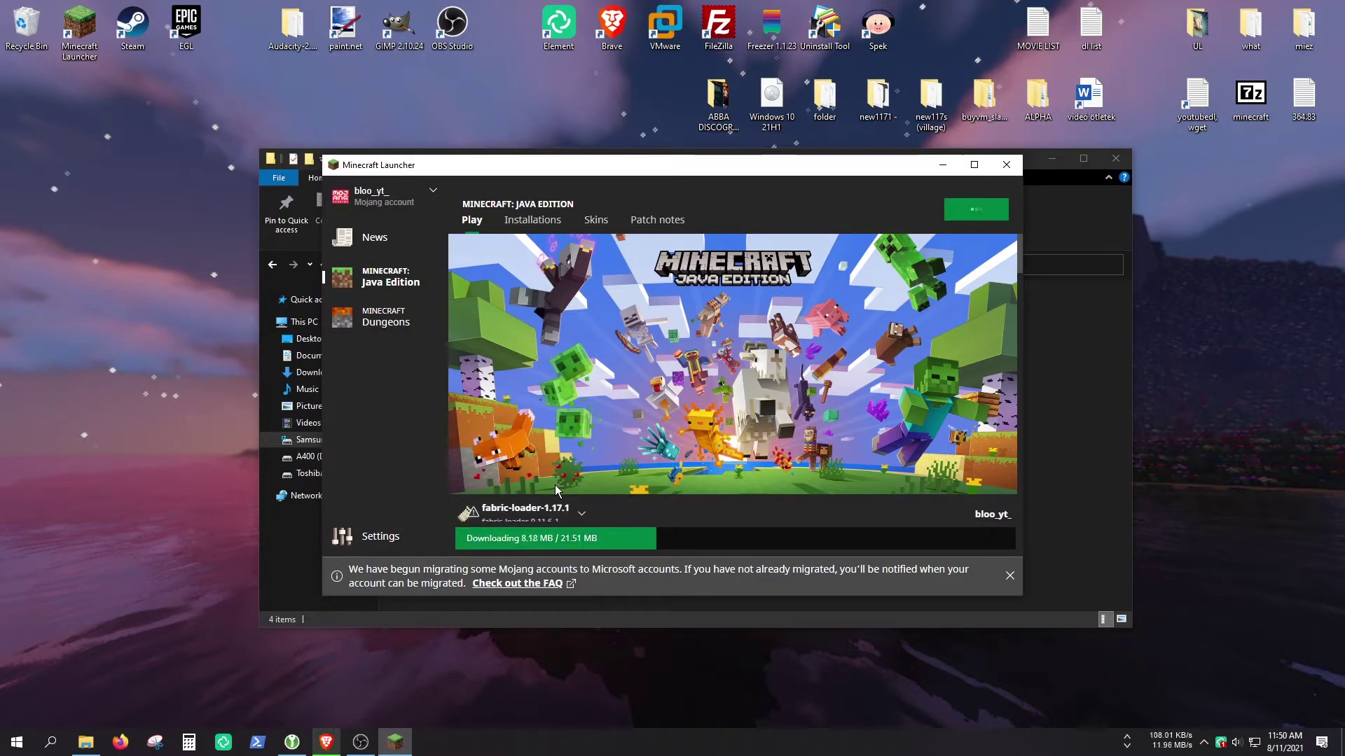
left_click(670, 451)
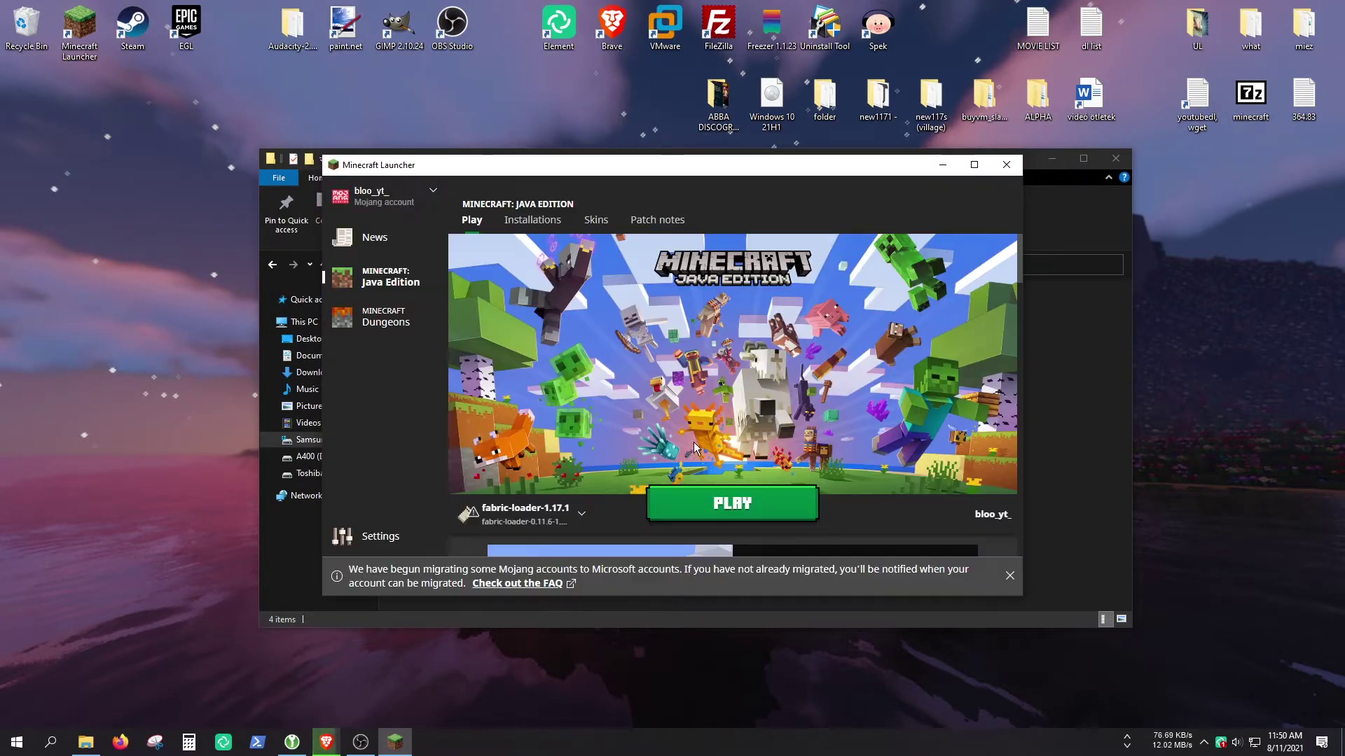
- Minimize the launcher and move the OptiFine preview and optifabric-1.11.18 jars from the mods folder to the desktop
left_click(943, 165)
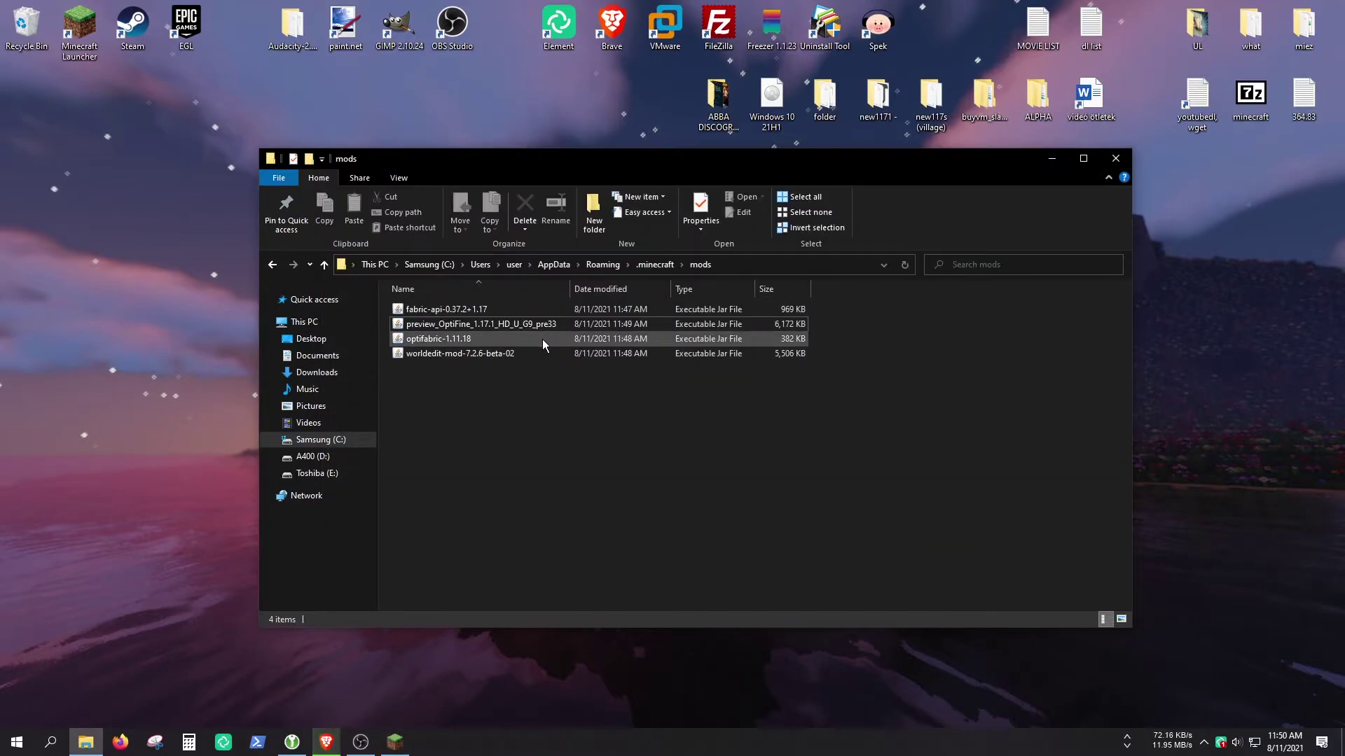
left_click(414, 325)
left_click(427, 339, "ctrl")
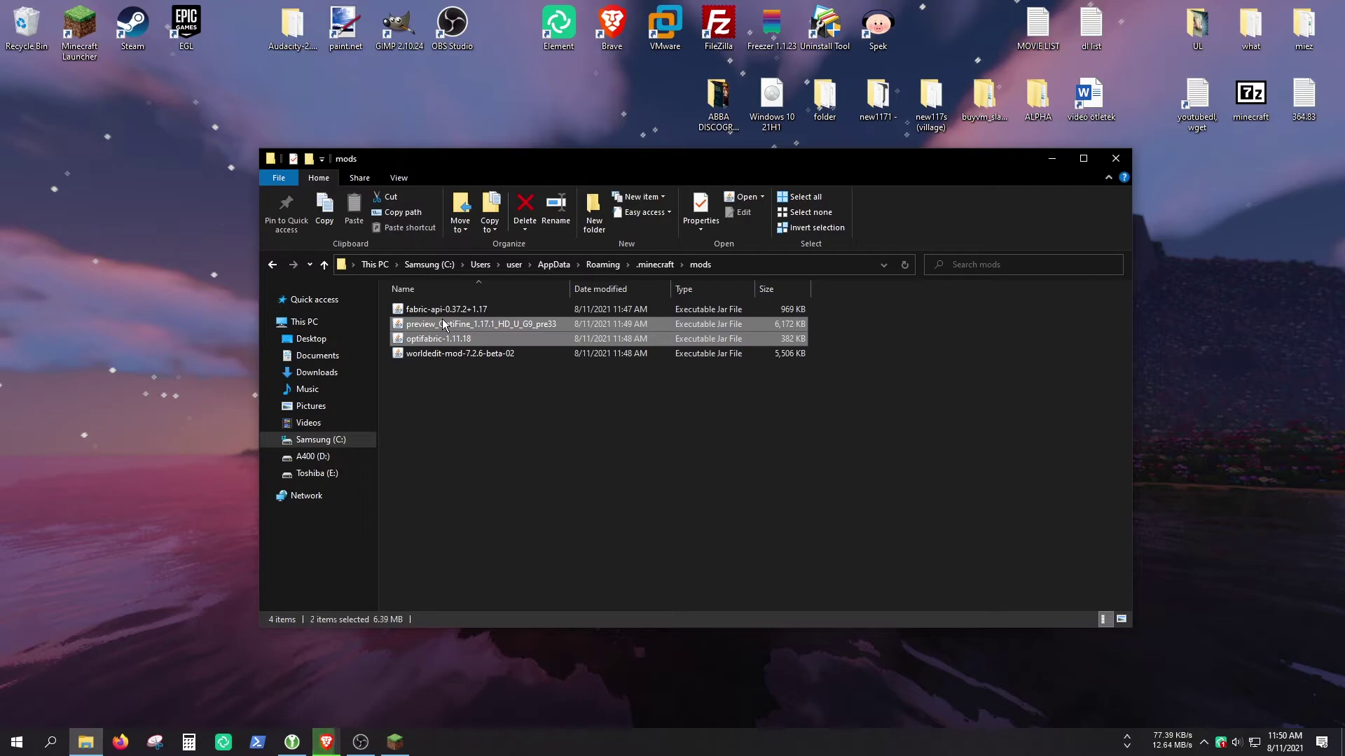
left_click_drag(427, 339, 225, 333)
- Start fabric-loader-1.17.1 from the launcher again and move the OptiFine and OptiFabric jars away from the windows on the desktop
left_click(395, 742)
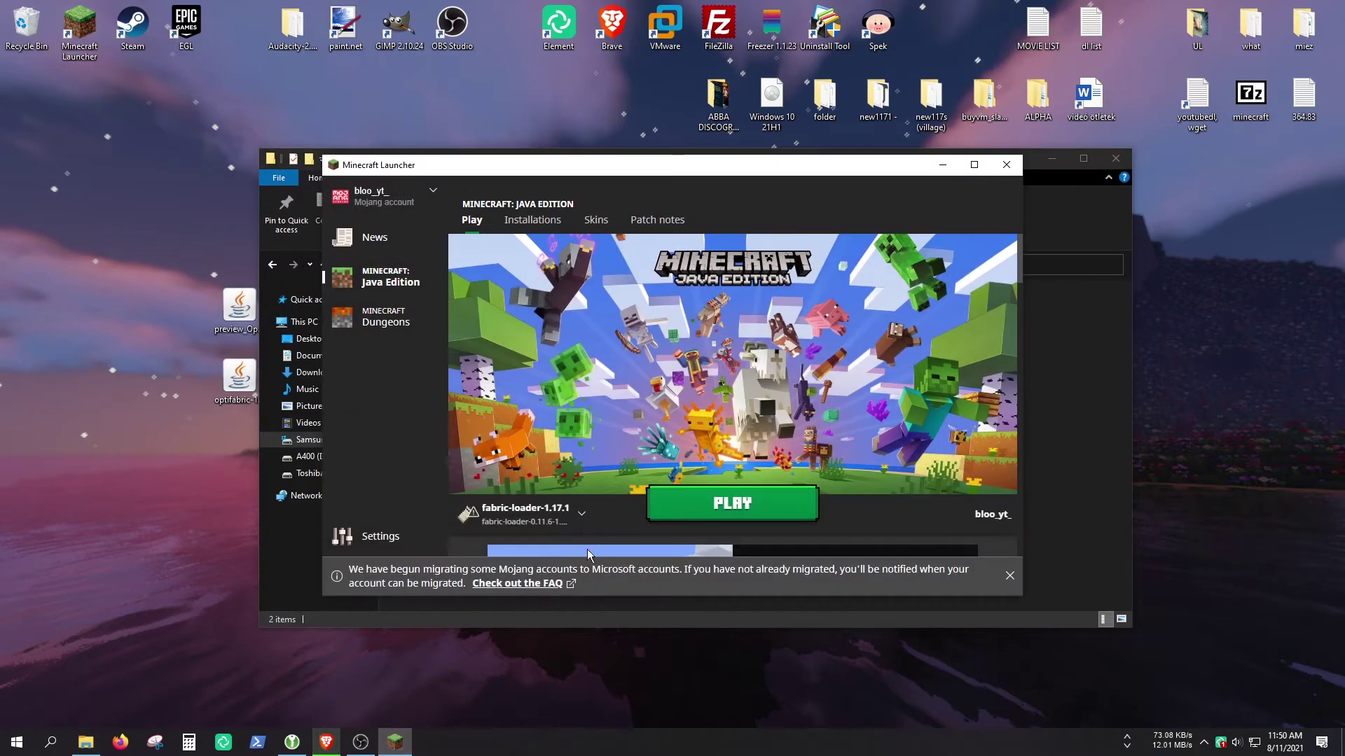
left_click(699, 490)
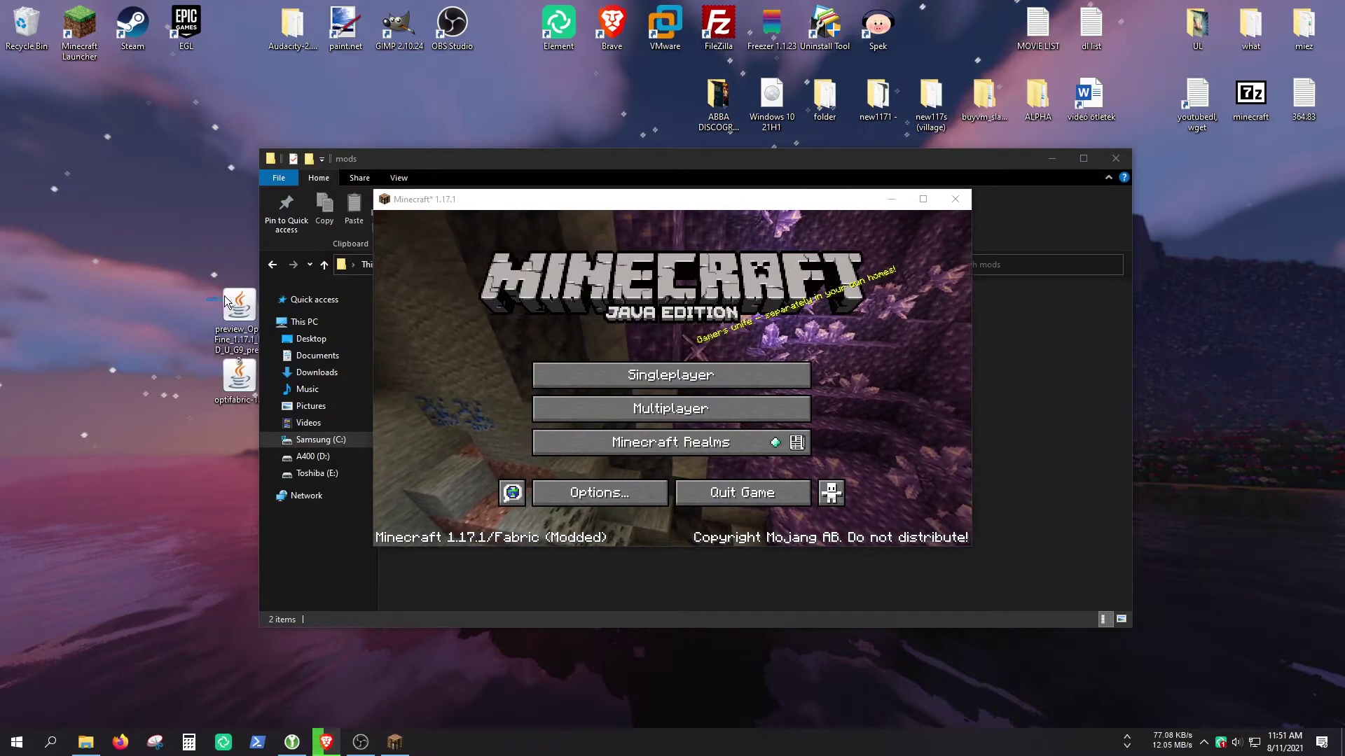
left_click_drag(231, 297, 75, 238)
left_click_drag(238, 378, 102, 313)
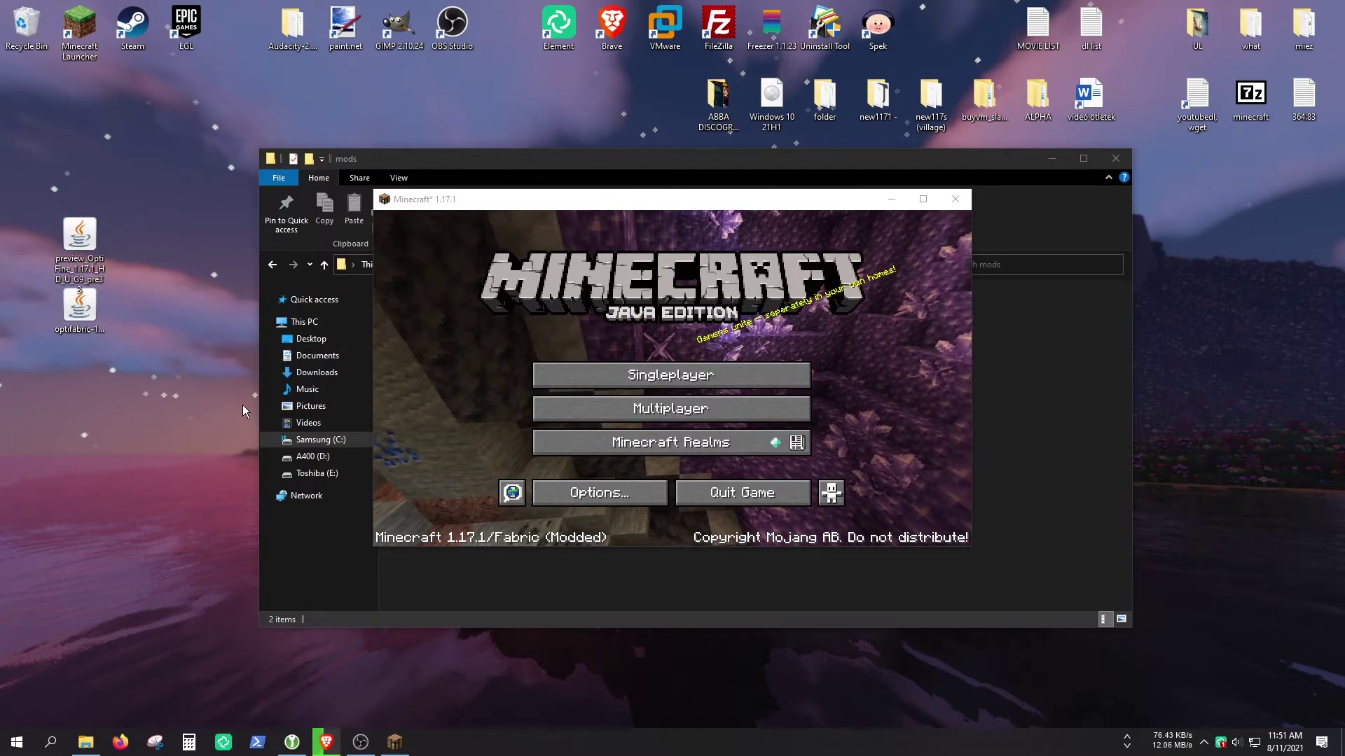
- Maximize the game window and load a singleplayer world, taking the wooden axe in hand
left_click(924, 196)
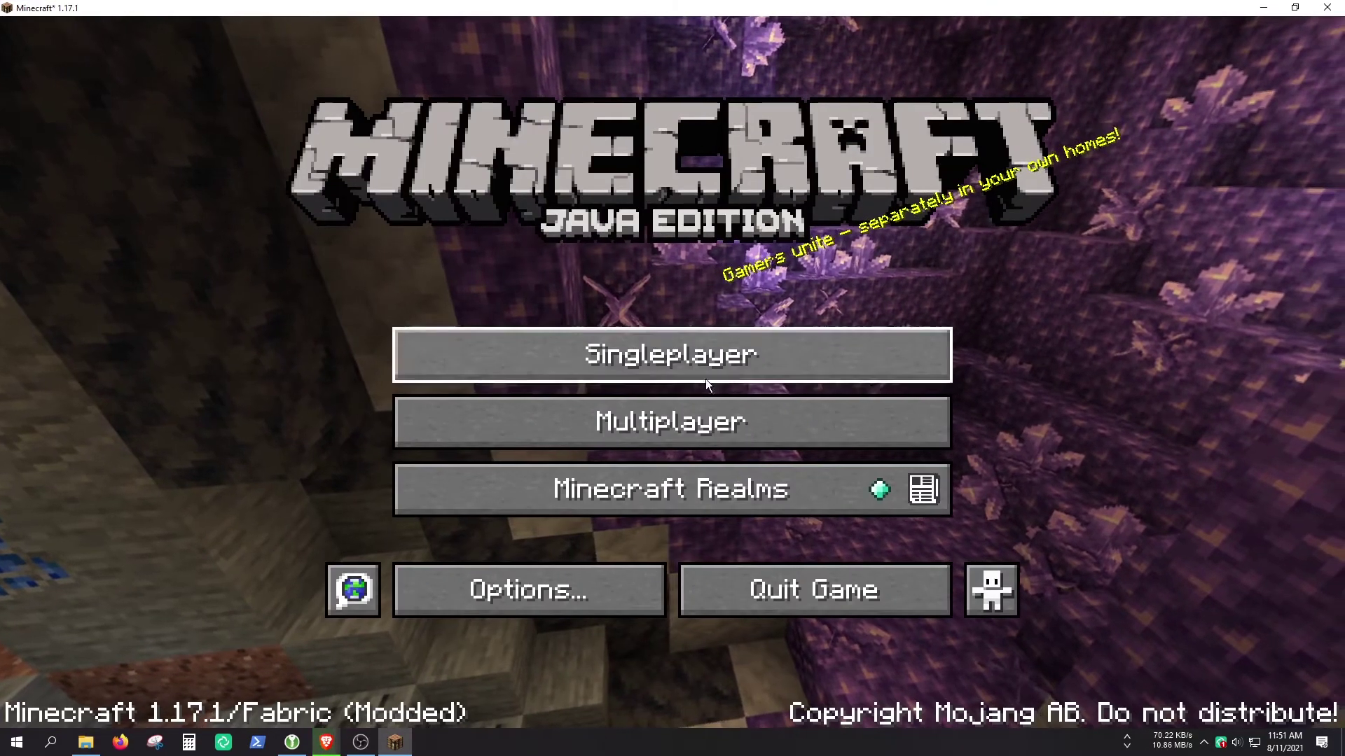
left_click(653, 371)
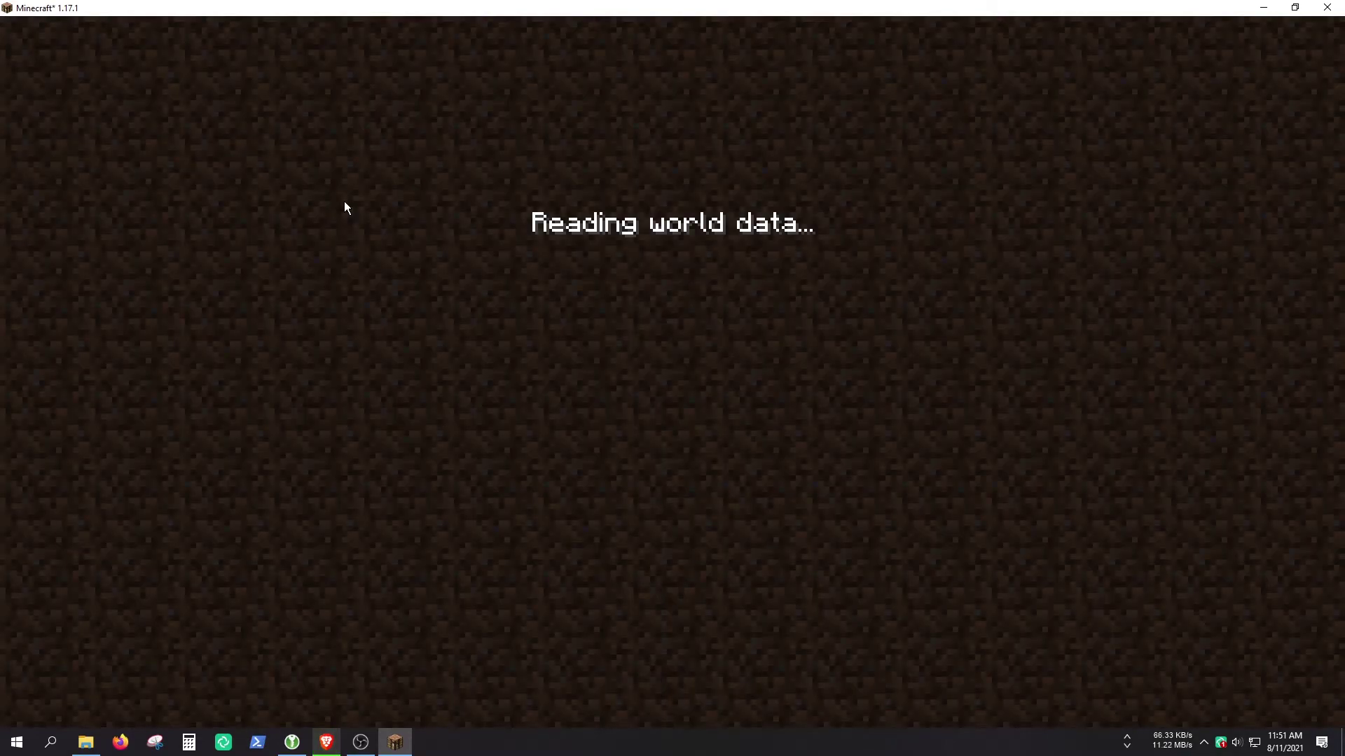
key("3")
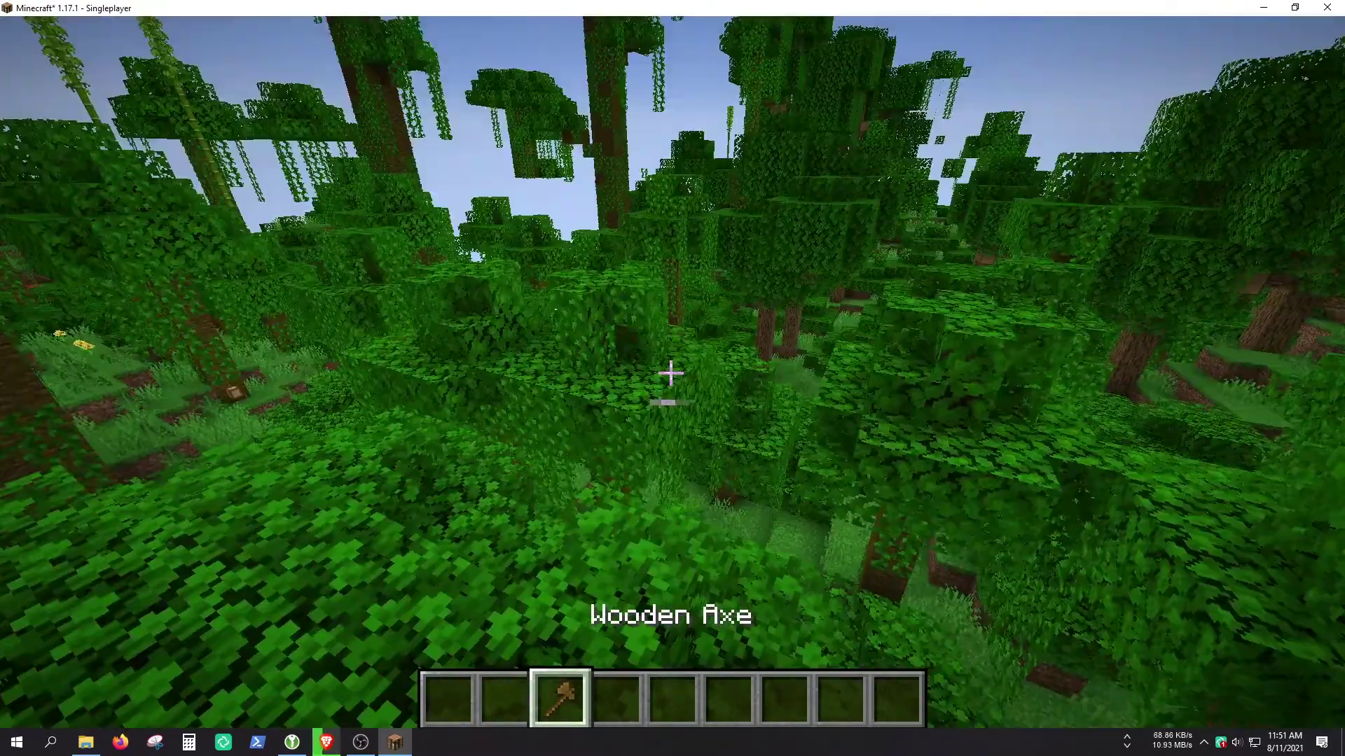
- Mark a WorldEdit region above the jungle with the wooden axe, from first position (26, 87, 28) to second position (35, 98, 13)
key("w")
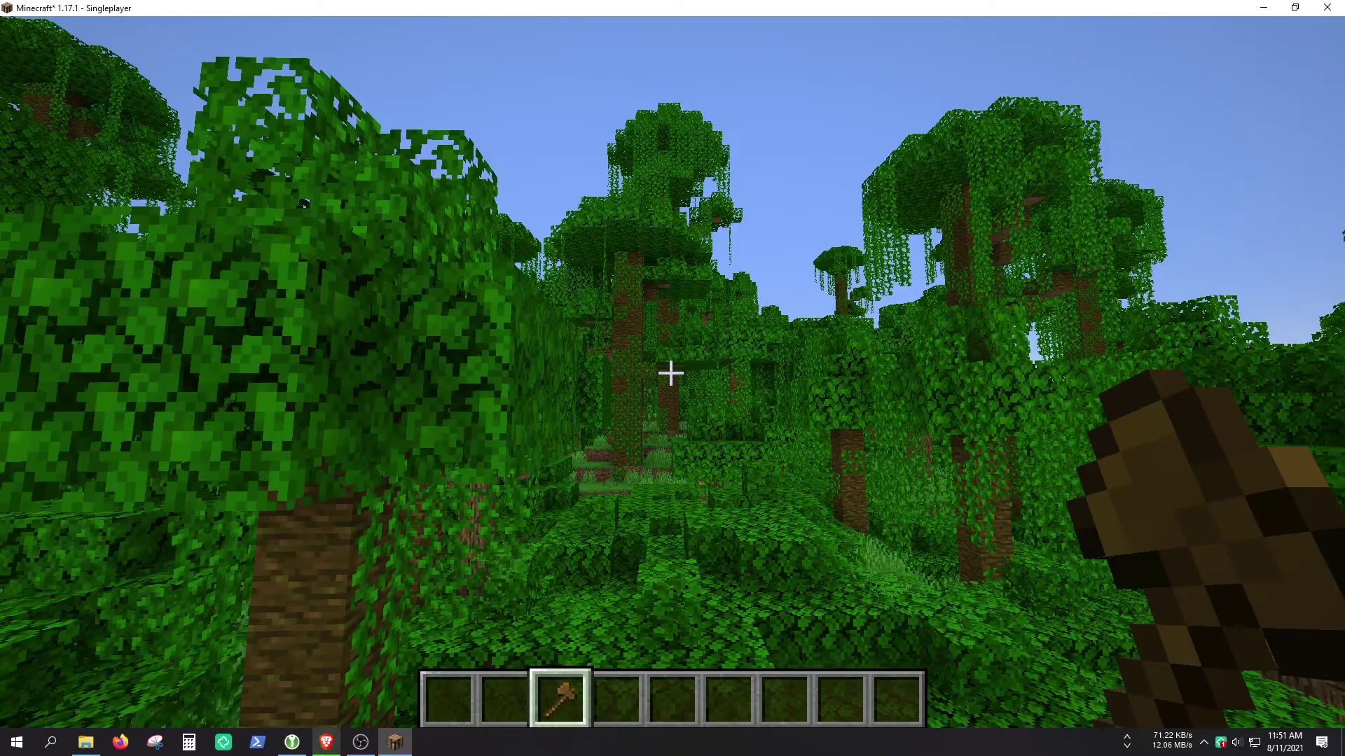
key("space")
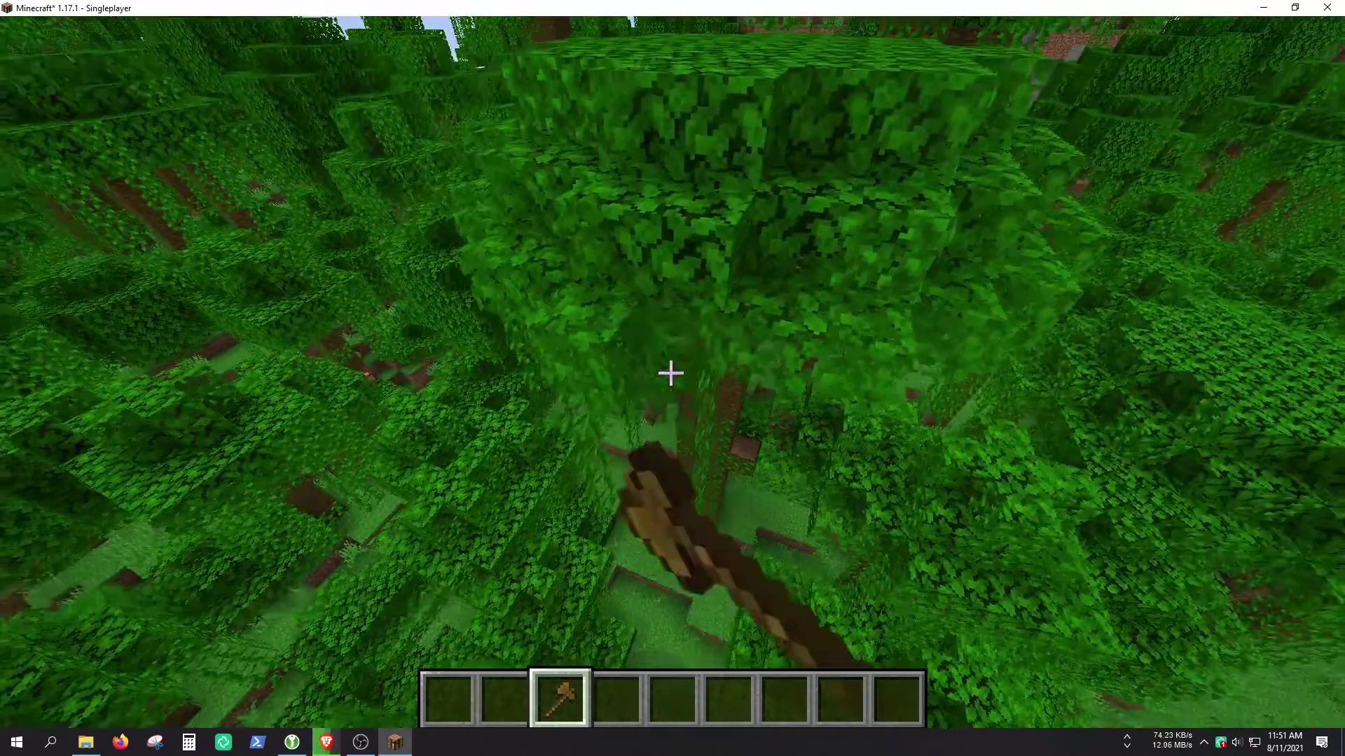
left_click(670, 373)
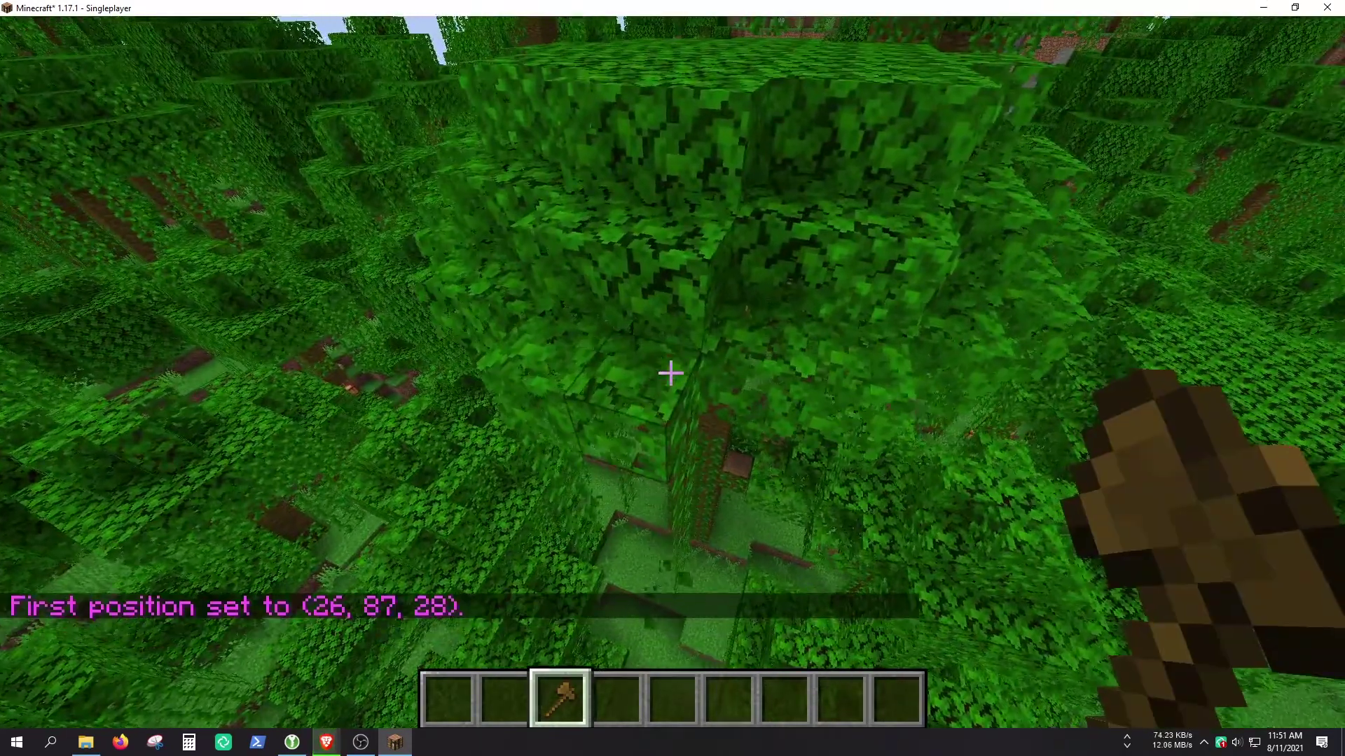
key("shift")
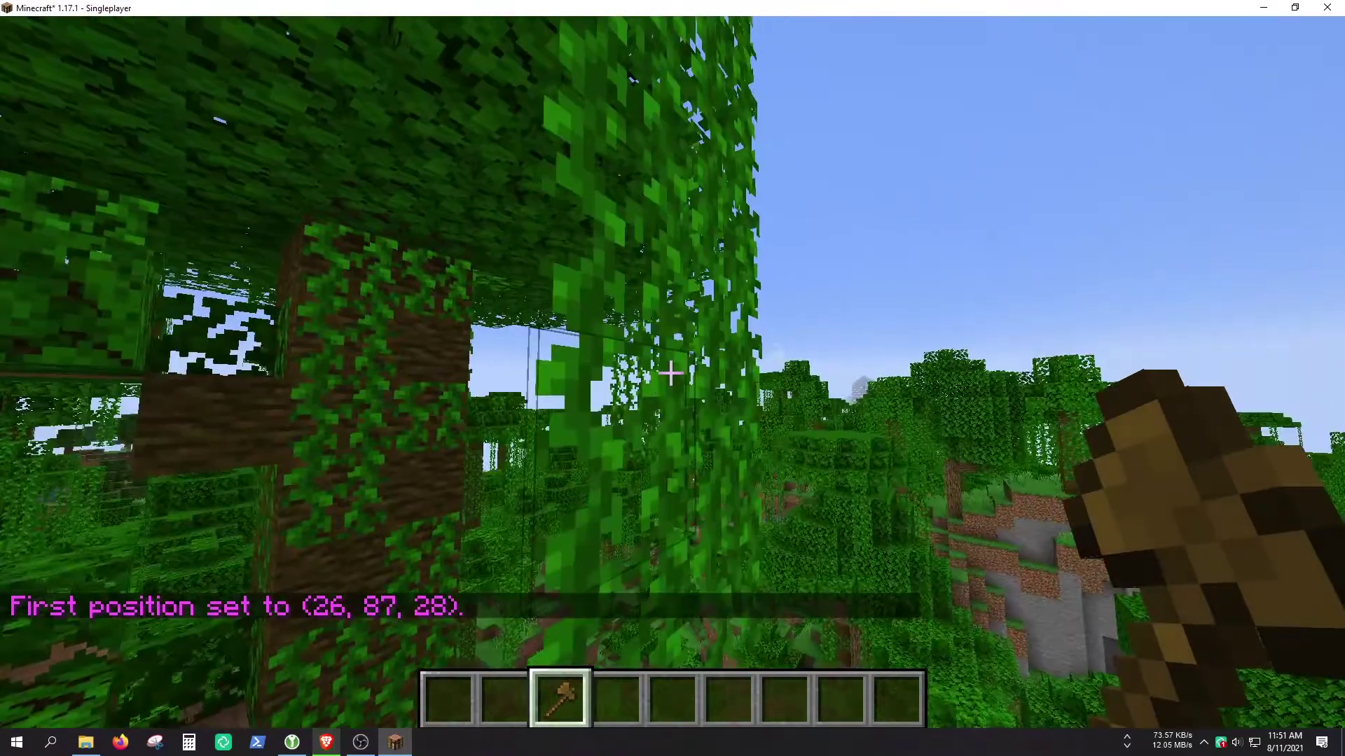
right_click(670, 373)
- Fill the marked WorldEdit region with stone using the //set stone command, and pause the game
key("slash")
type("/schem")
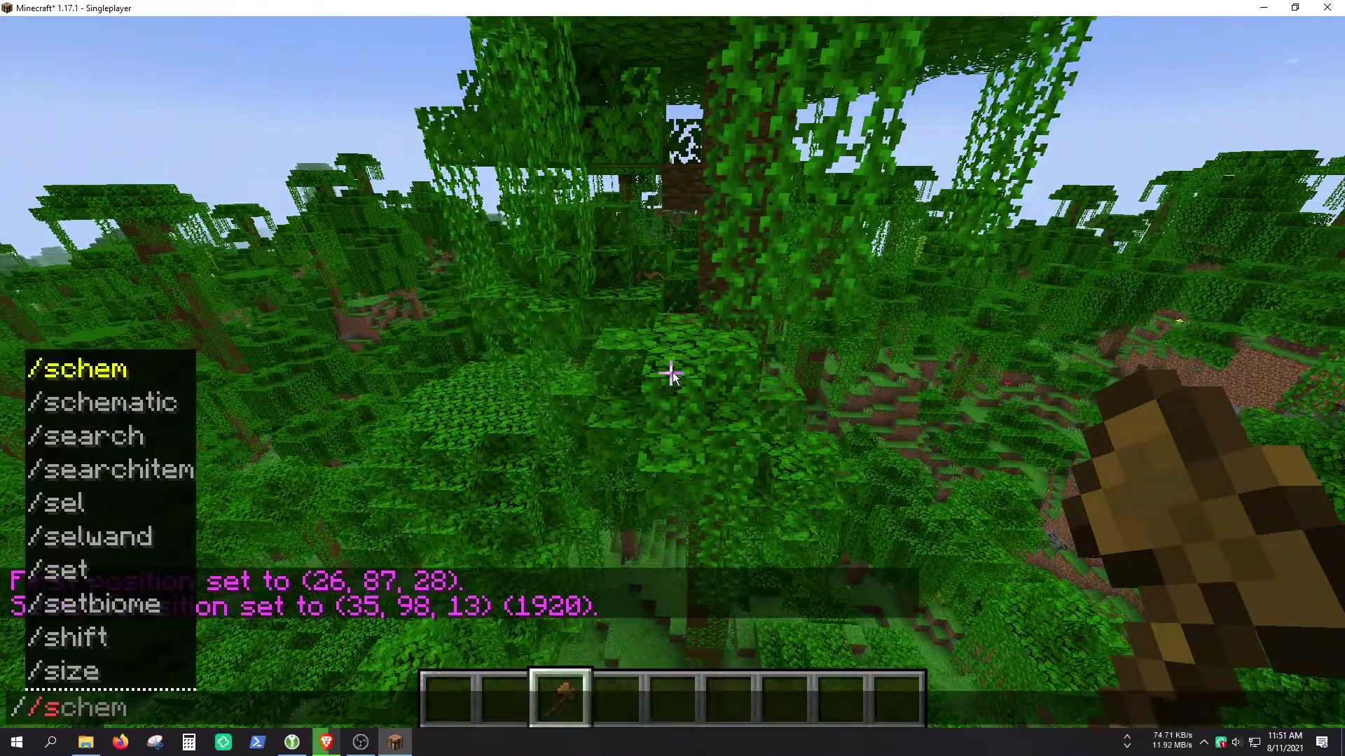
key("BackSpace")
key("BackSpace")
key("BackSpace")
key("BackSpace")
type("et stone")
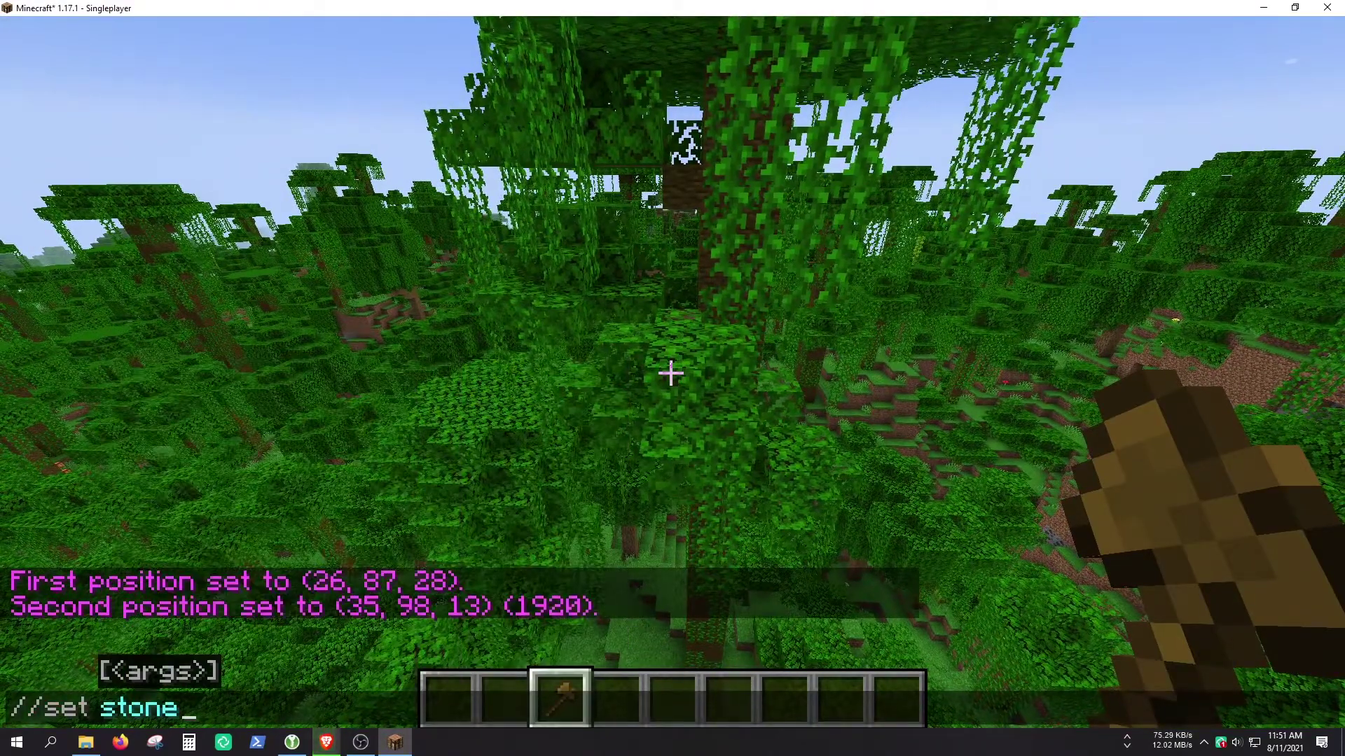
key("Return")
scroll(670, 373, "down", 1)
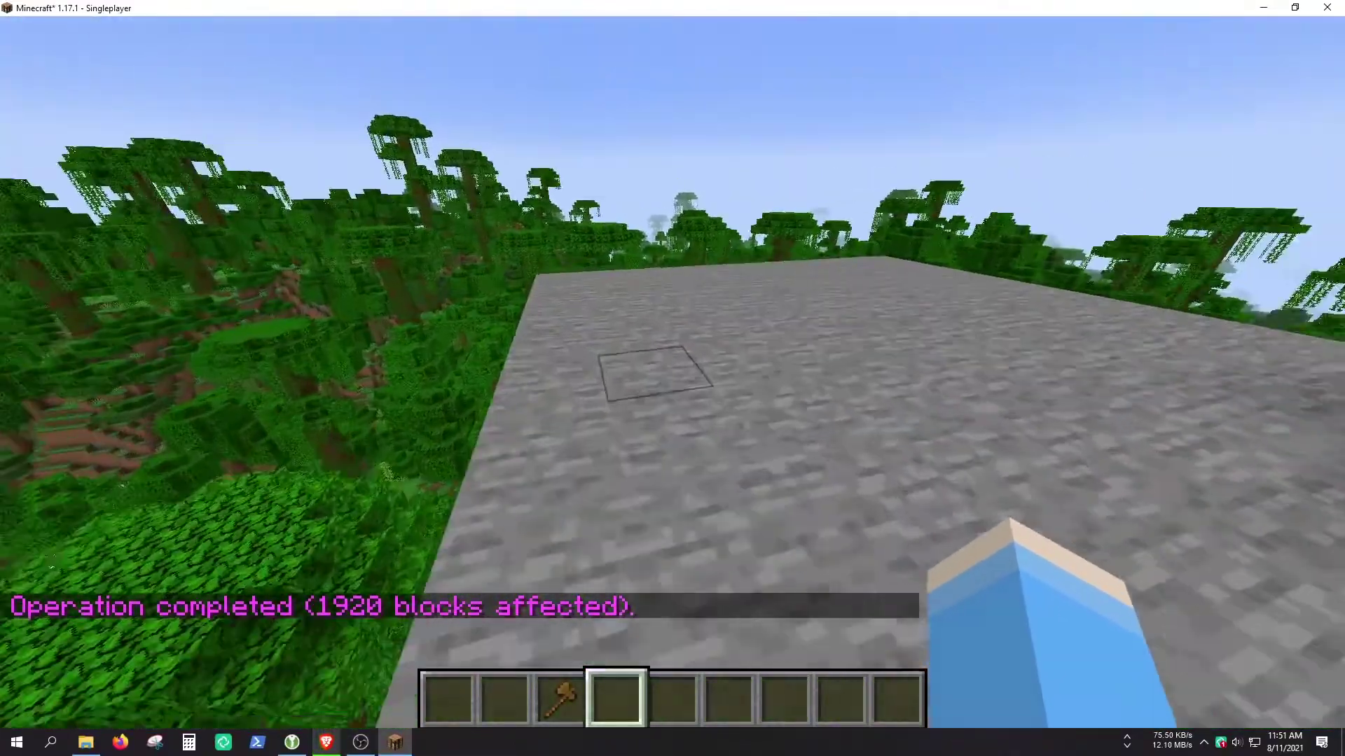
key("Escape")
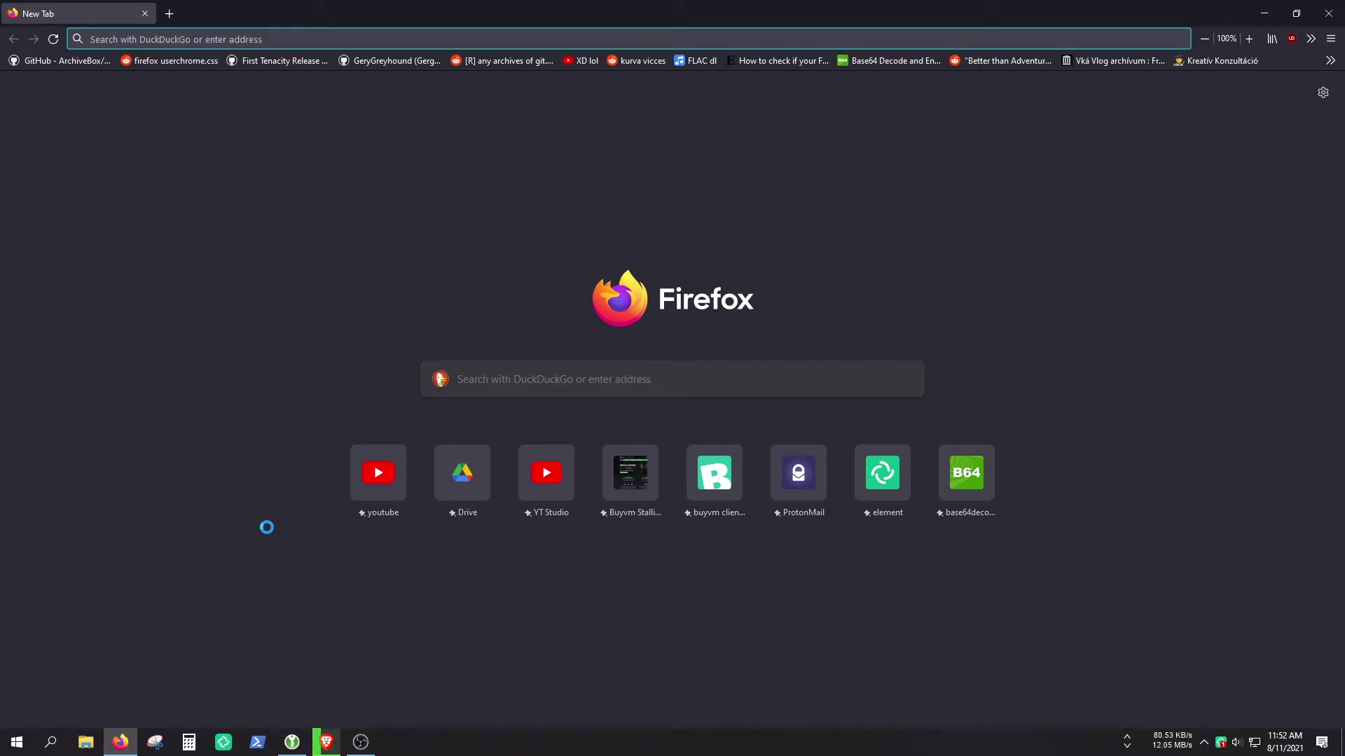
- Search for worldedit in Firefox and open the WorldEdit for Bukkit file list, highlighting WorldEdit 7.2.6 Beta 2 (1.13.2 - 1.17.1)
type("worldedit")
key("Return")
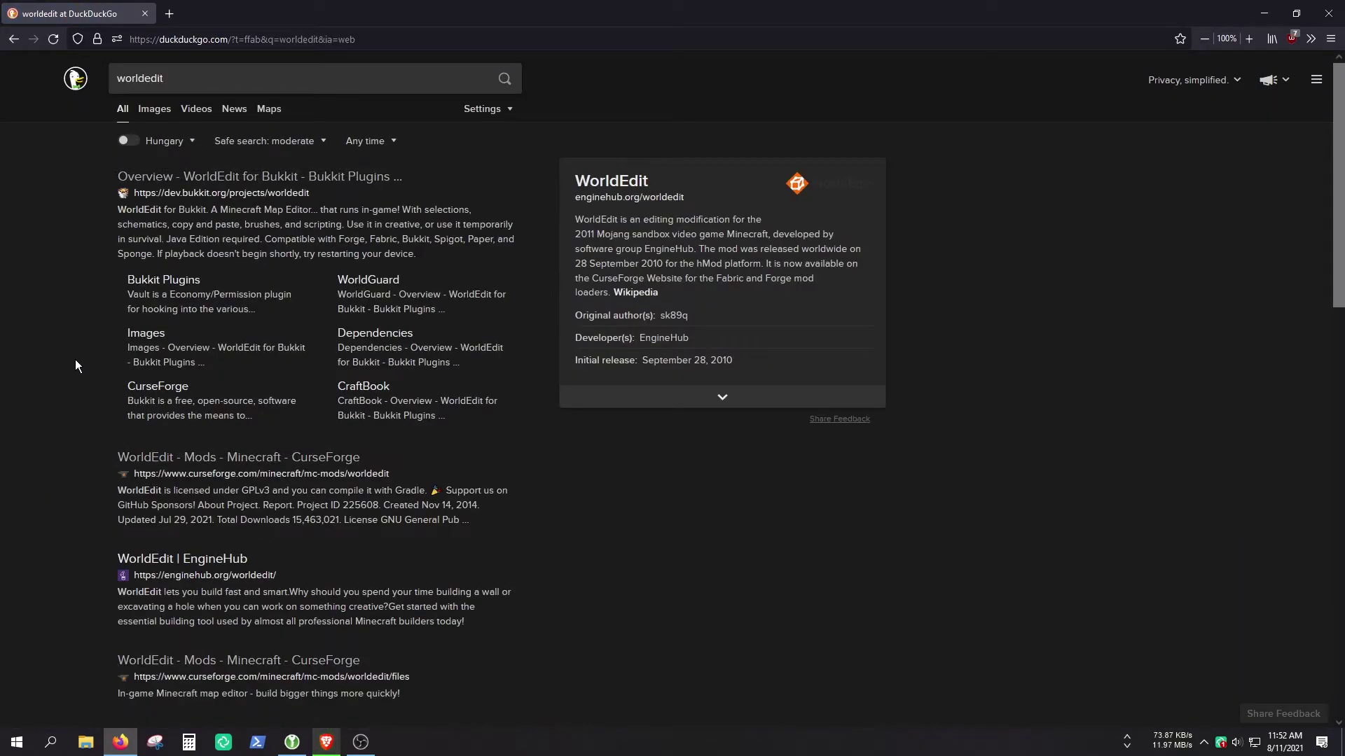
left_click(221, 179)
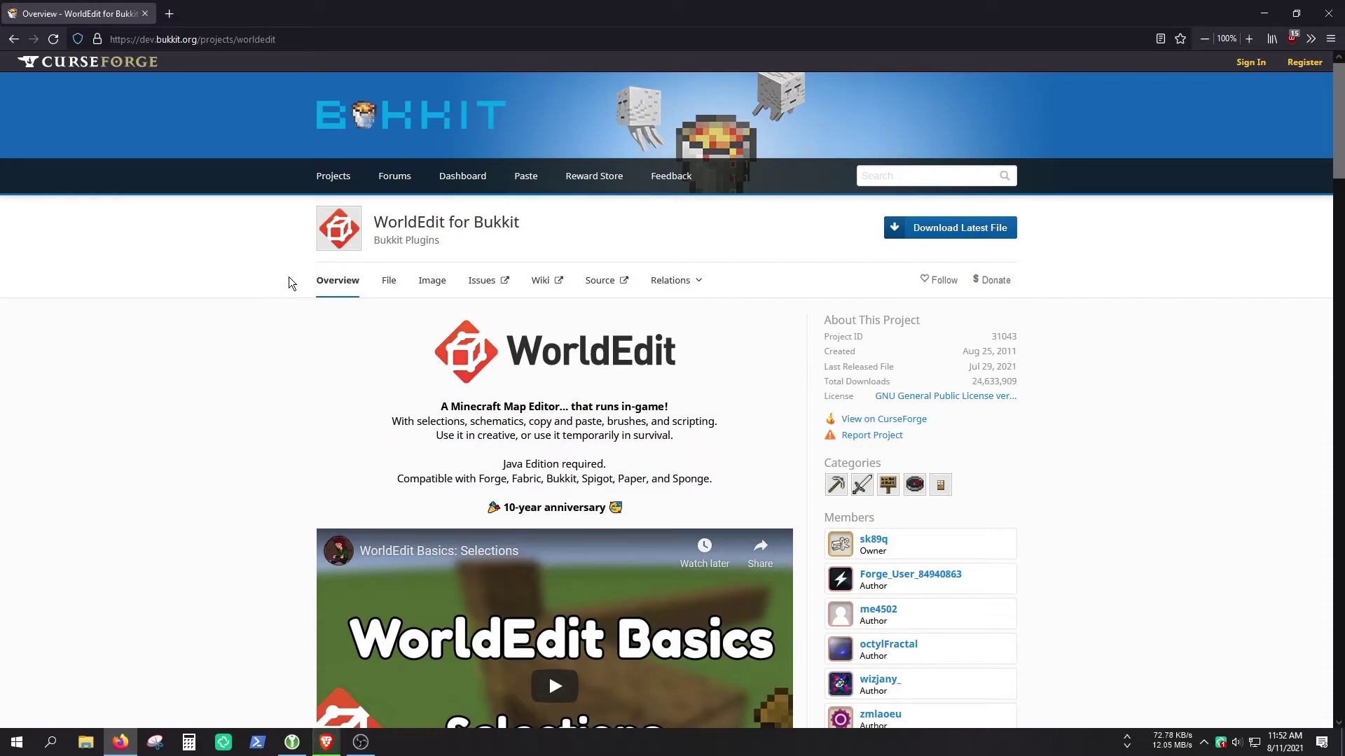
left_click(386, 274)
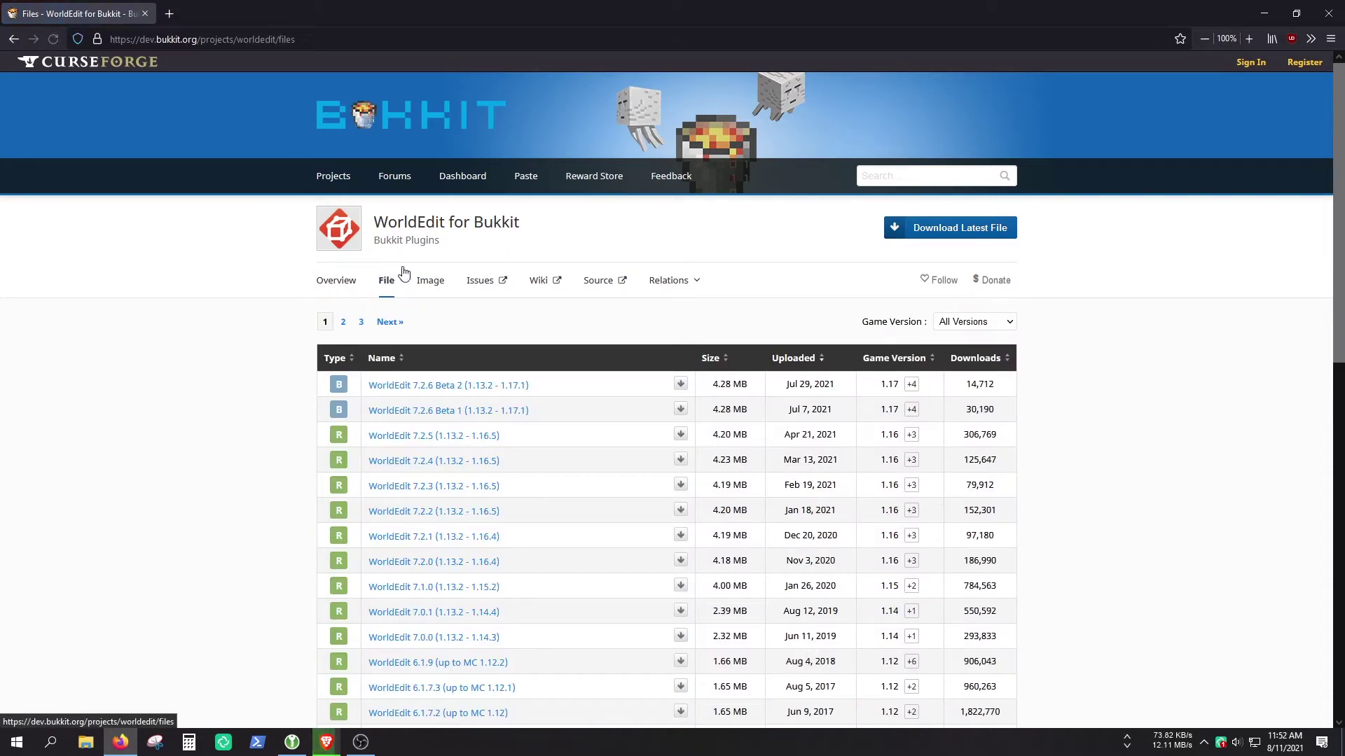
left_click_drag(576, 383, 384, 393)
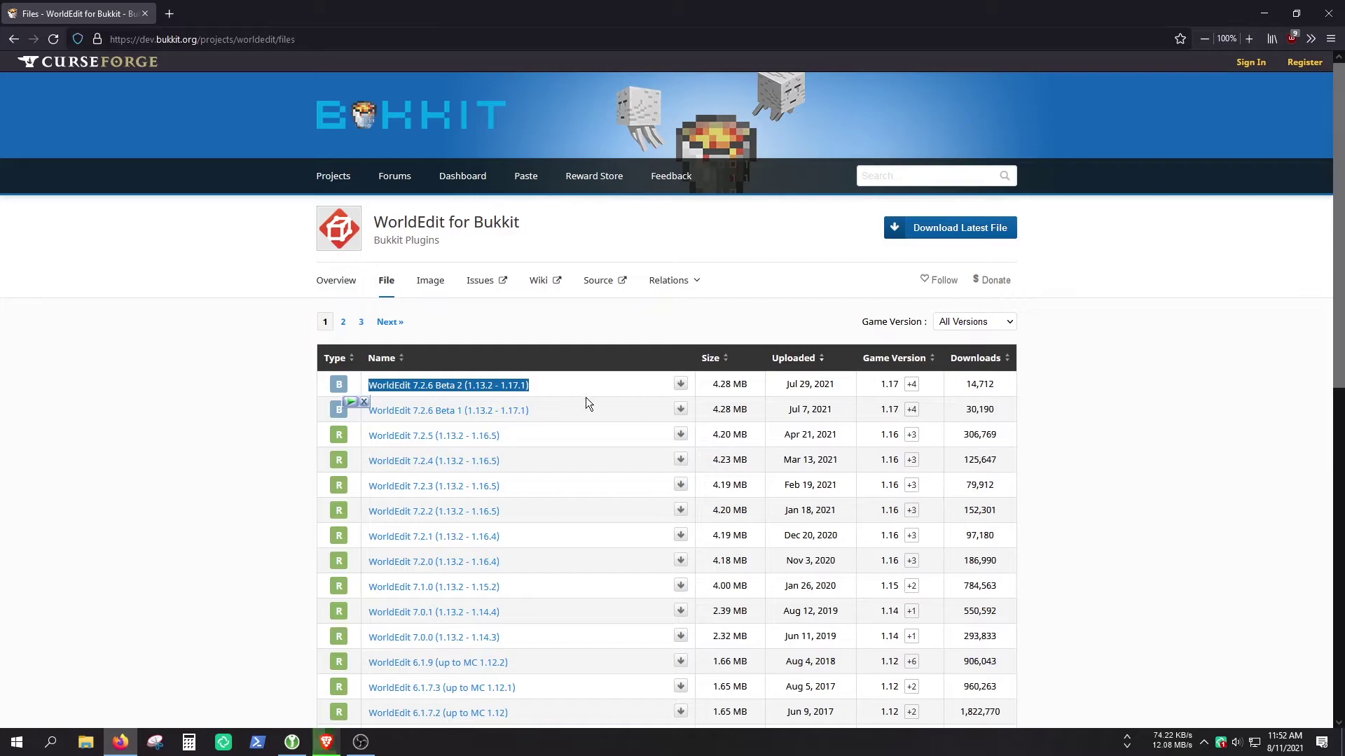
- Download WorldEdit 7.2.6 Beta 2 (1.13.2 - 1.17.1) for Bukkit to the Desktop and minimize the browser
left_click(680, 384)
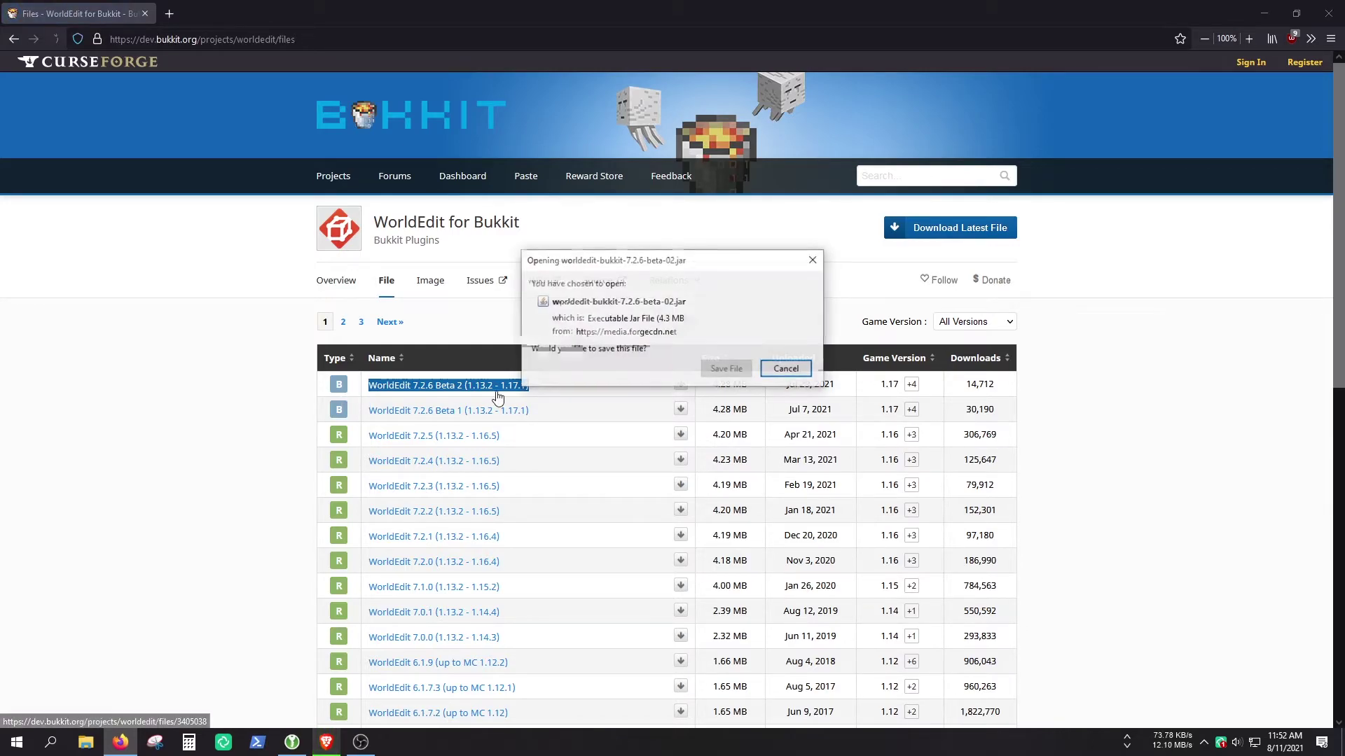
left_click(725, 369)
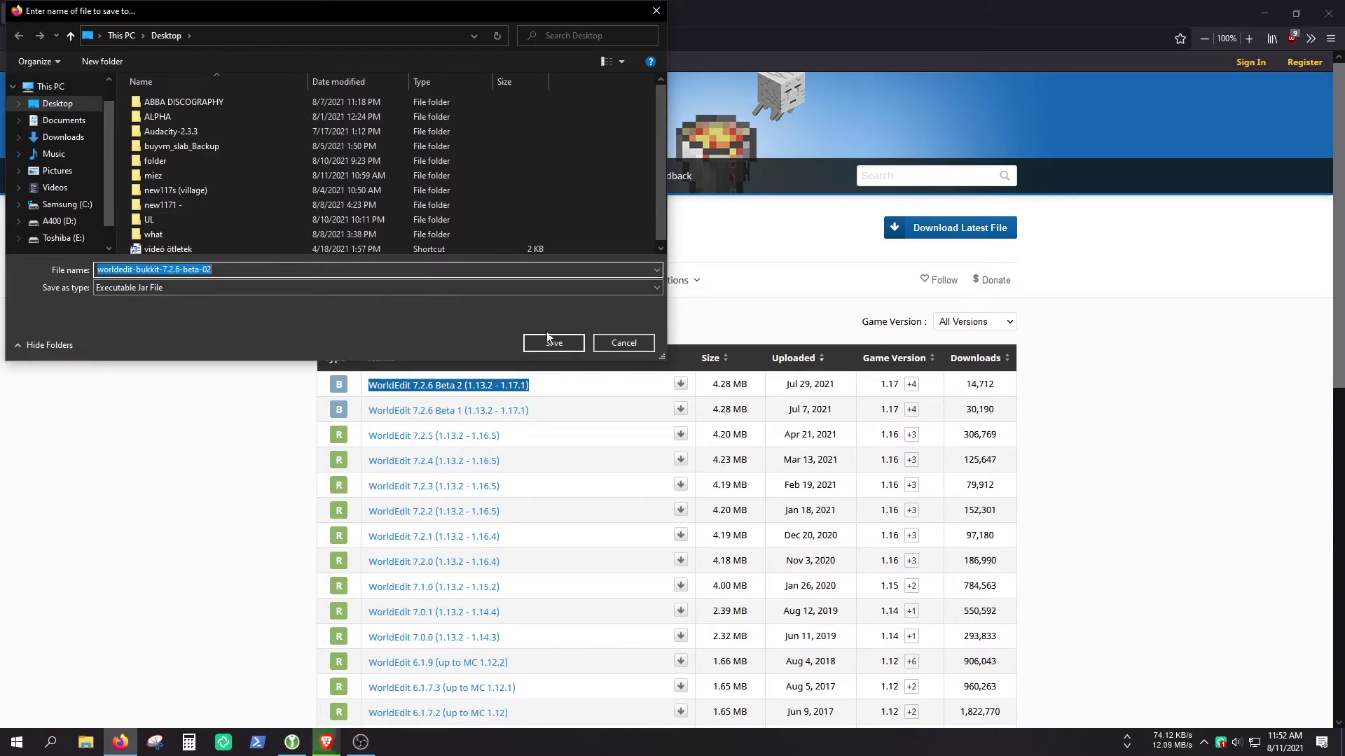
left_click(553, 343)
left_click(1274, 14)
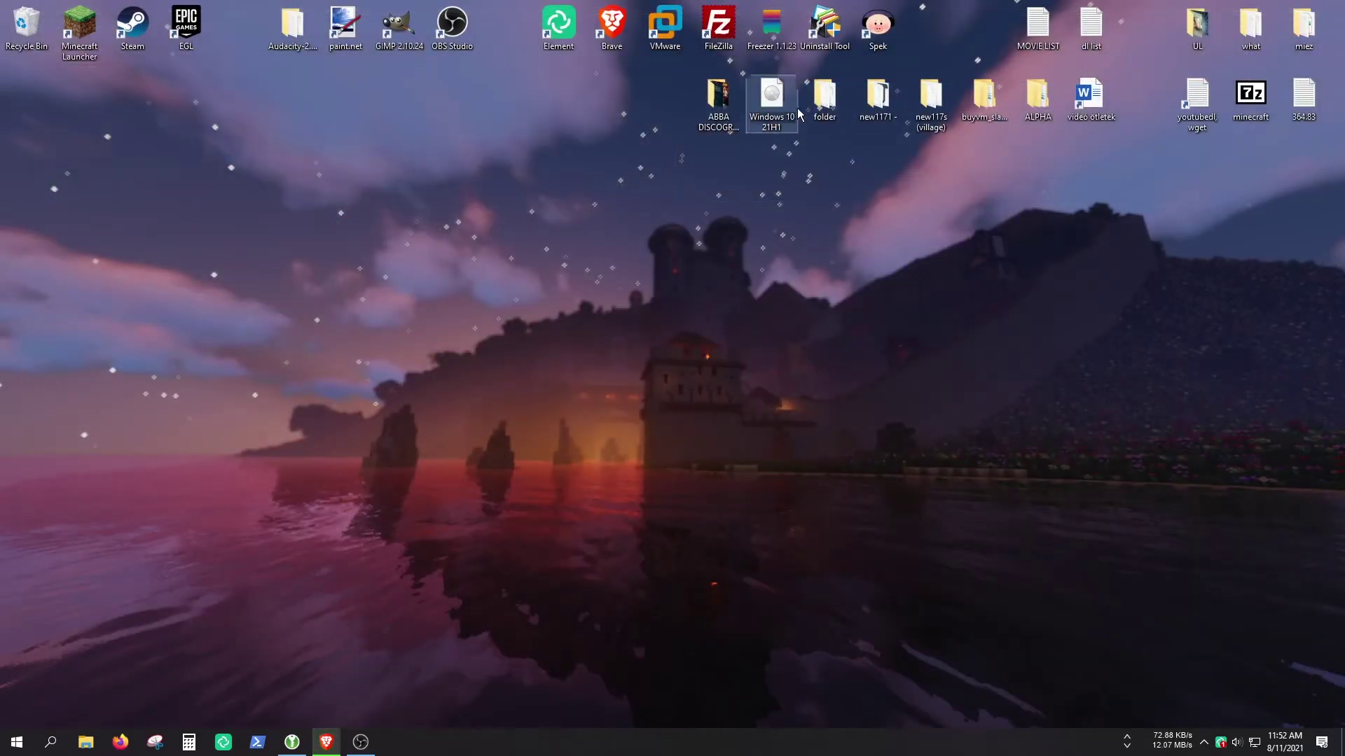
- Open the new1171 - server folder on the desktop and delete its world folder
double_click(875, 98)
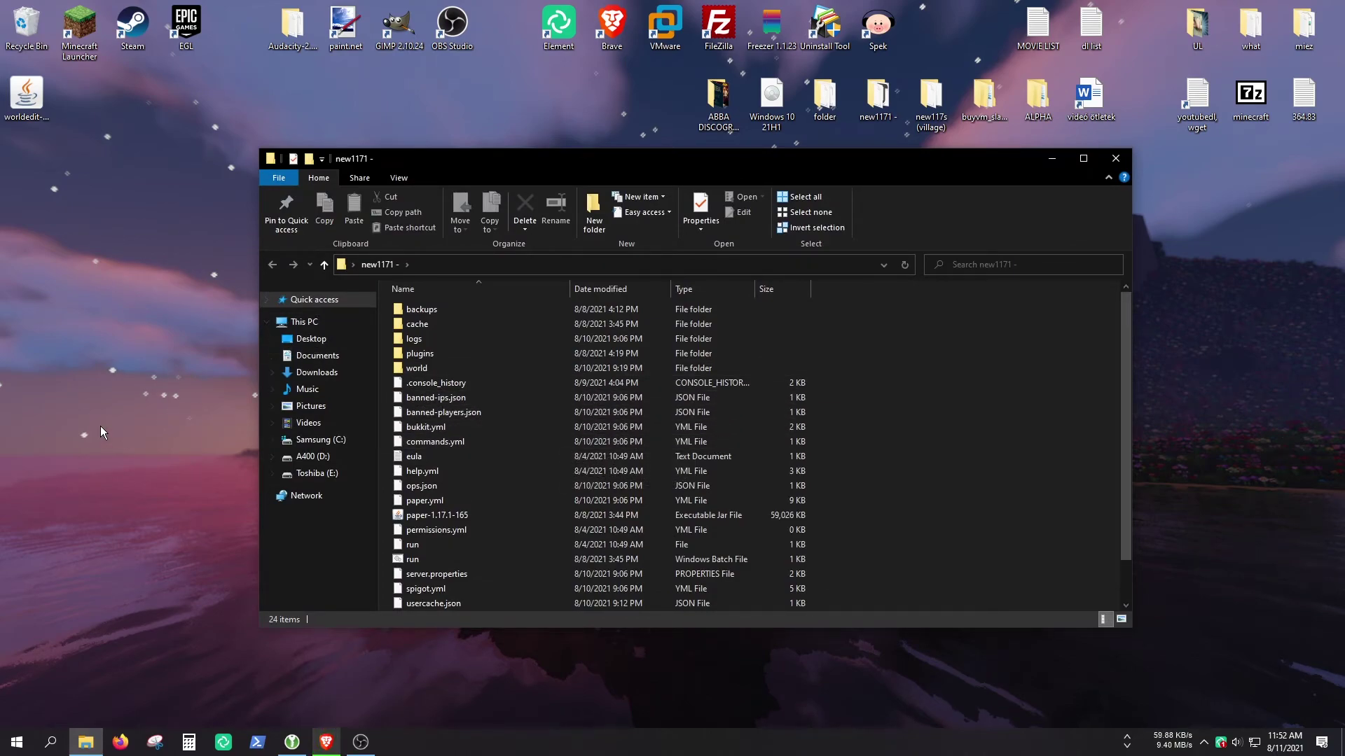
left_click(448, 368)
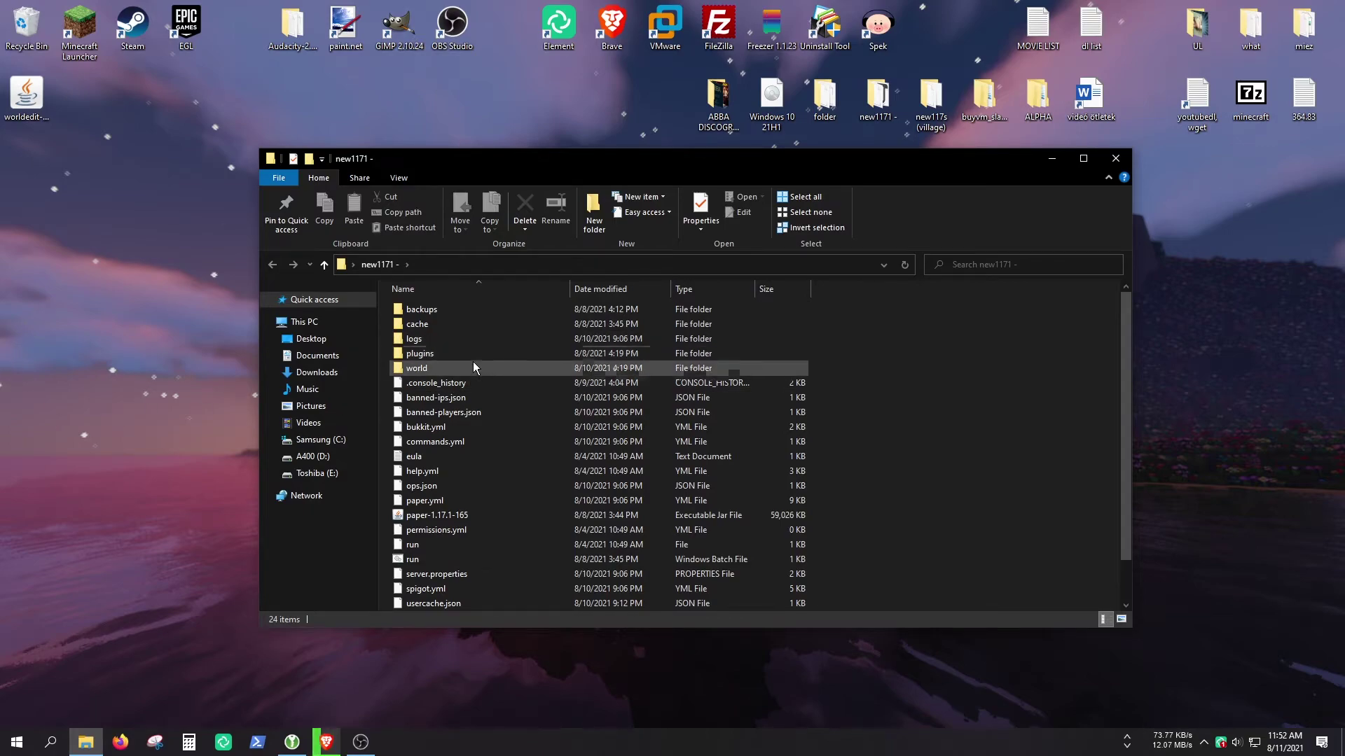
key("Delete")
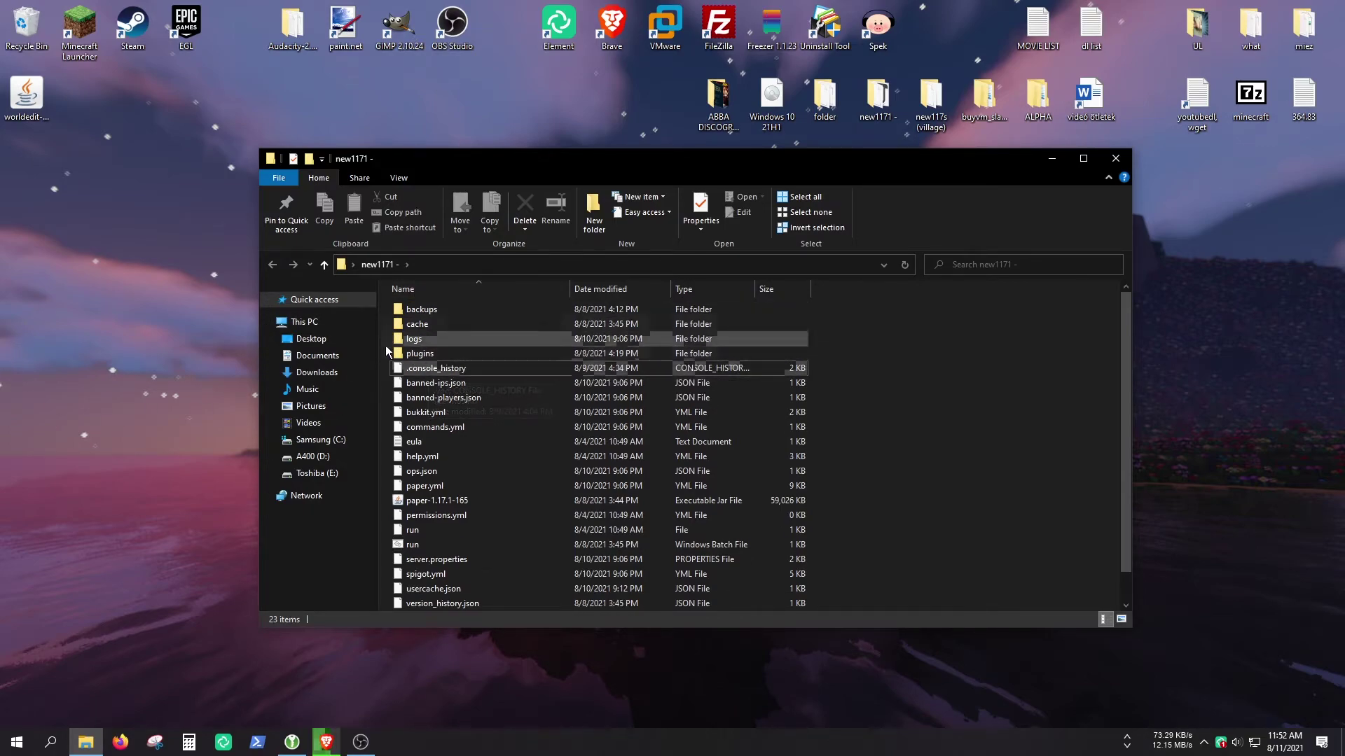
- In the server's plugins folder, replace worldedit-bukkit-7.2.6-beta-01 with the downloaded worldedit-bukkit-7.2.6-beta-02 from the desktop
double_click(414, 354)
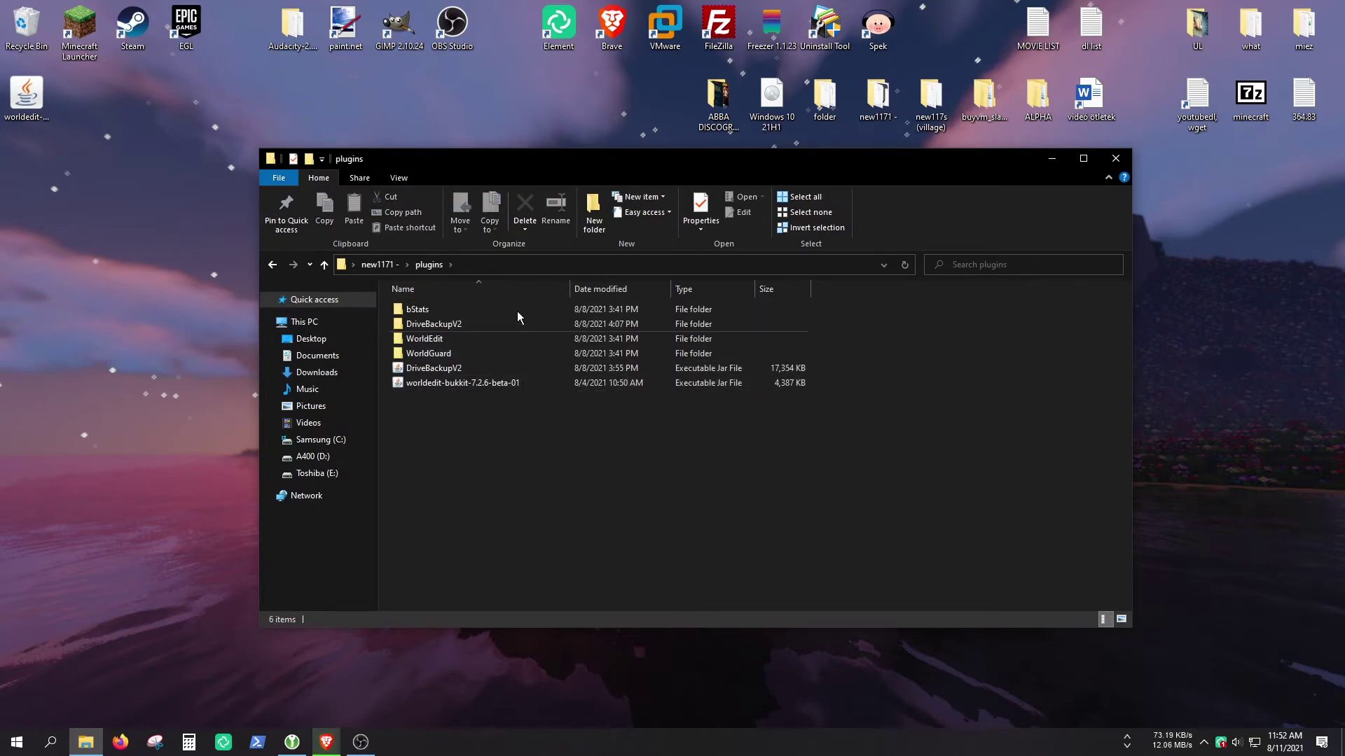
left_click(461, 383)
key("Delete")
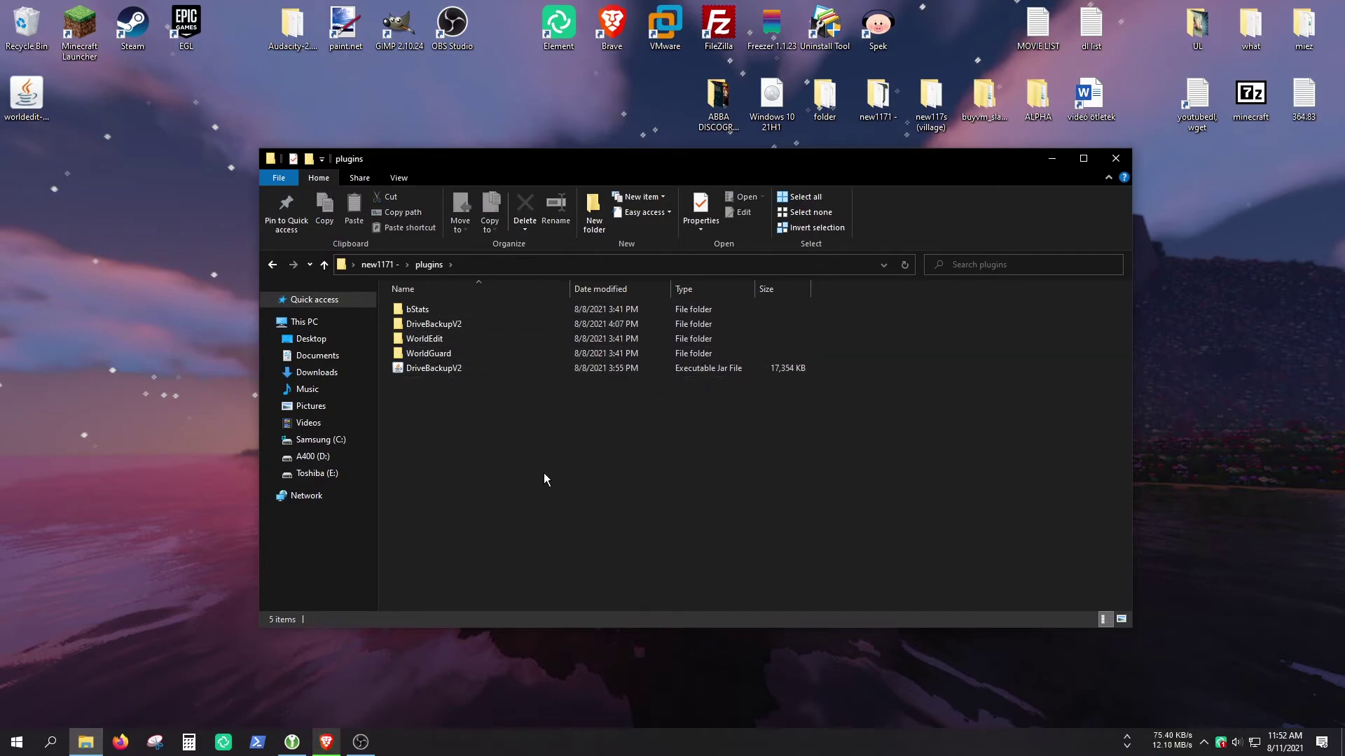
left_click_drag(27, 98, 606, 509)
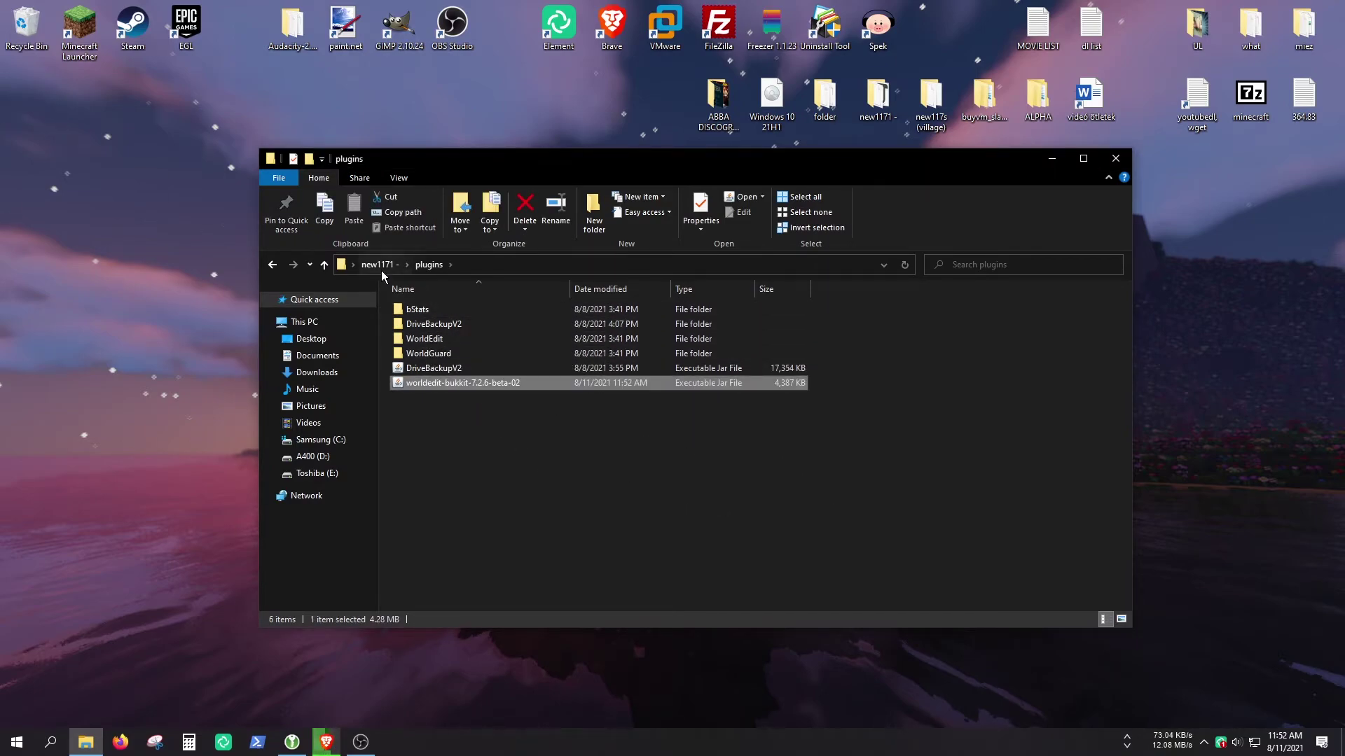
- Start the server with the run batch file in the new1171 - folder and join it from Minecraft's multiplayer list
left_click(380, 265)
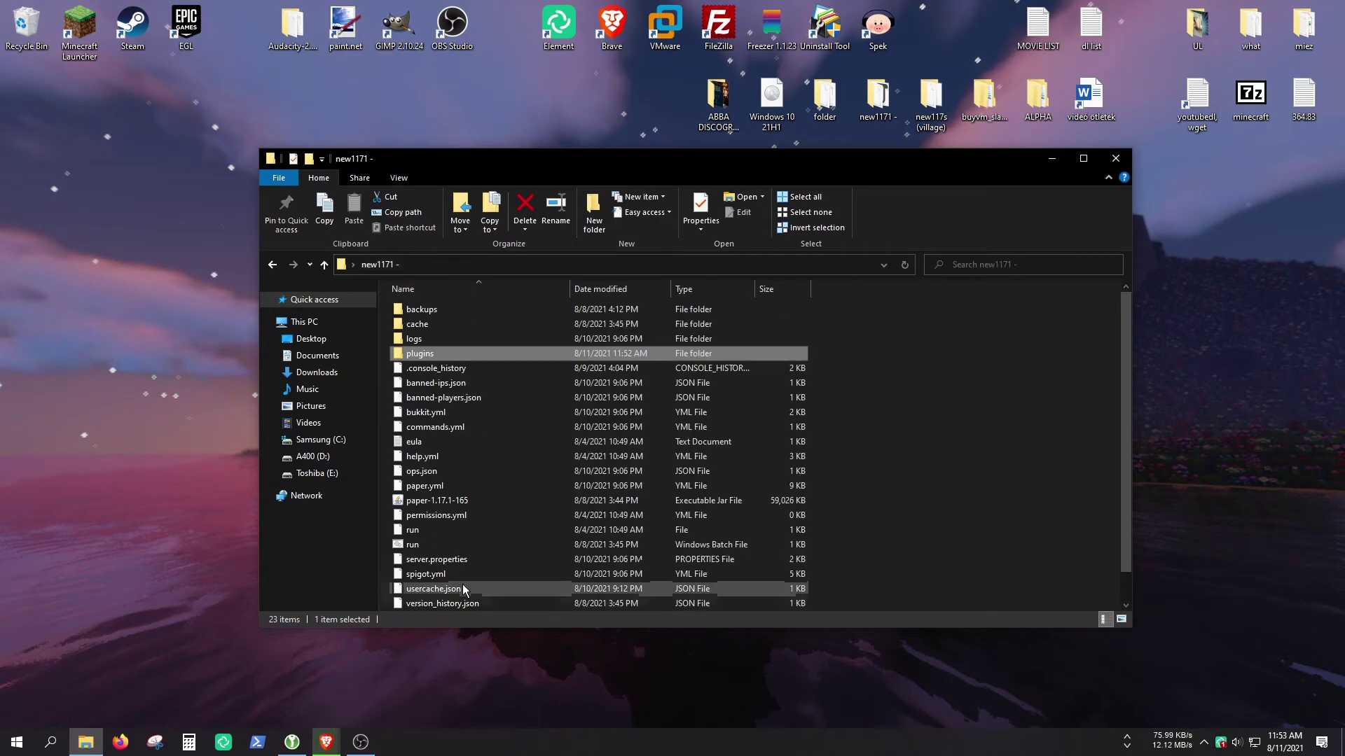
double_click(430, 544)
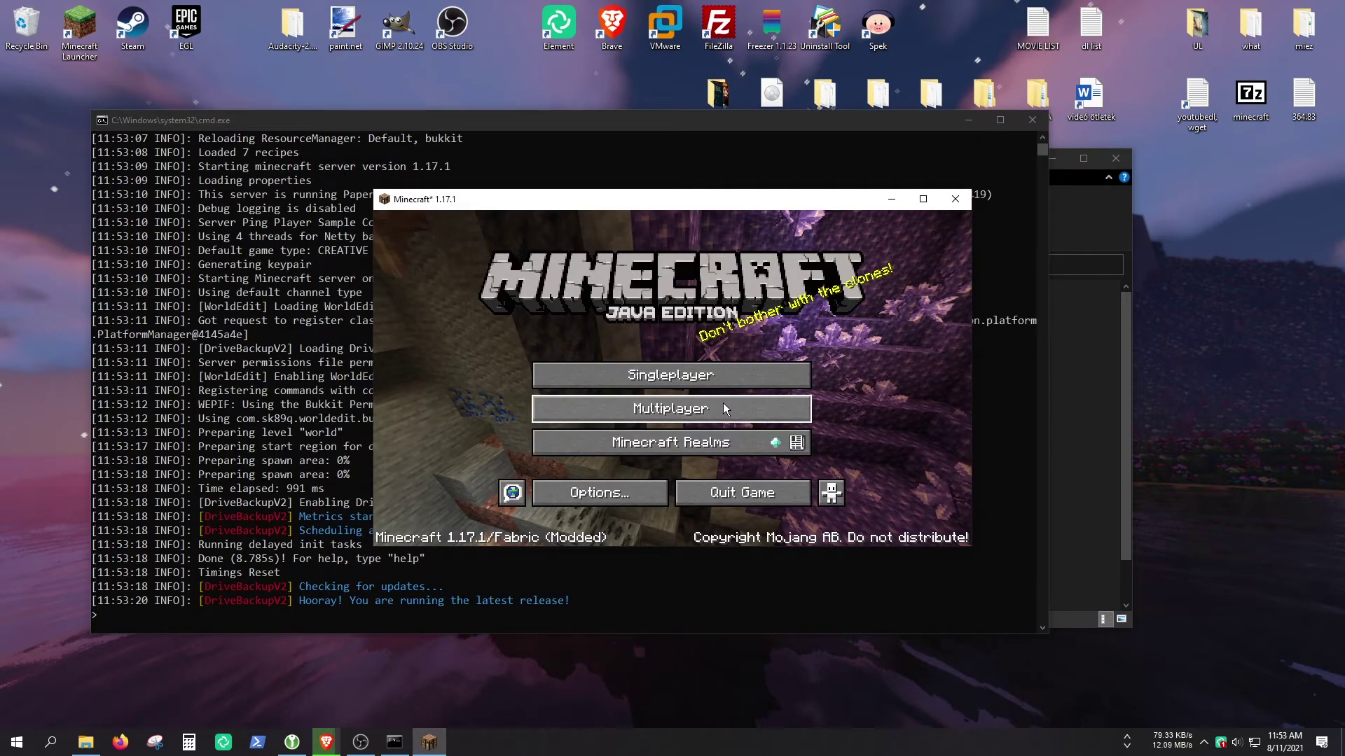
left_click(723, 402)
left_click(498, 336)
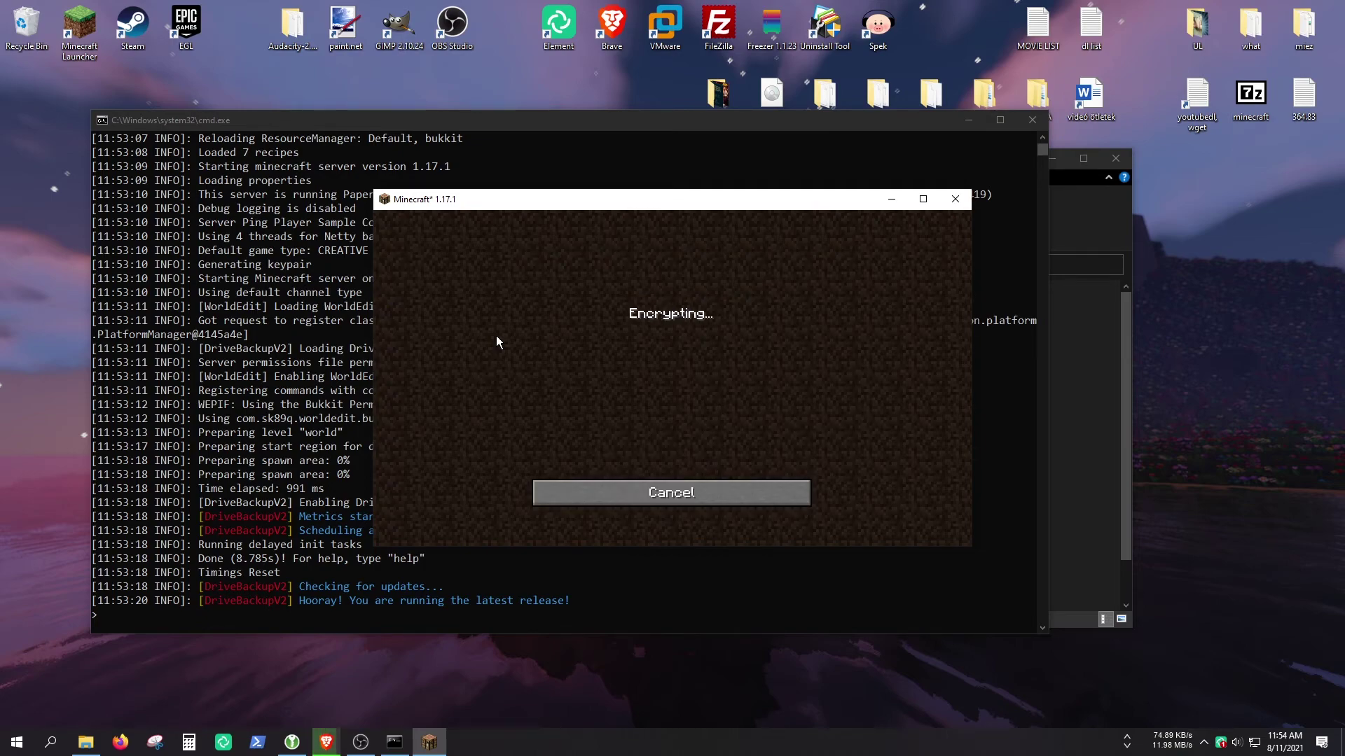
- Take a wooden axe in hand and mark a WorldEdit region on the beach from (-261, 62, 104) to (-272, 65, 124)
key("e")
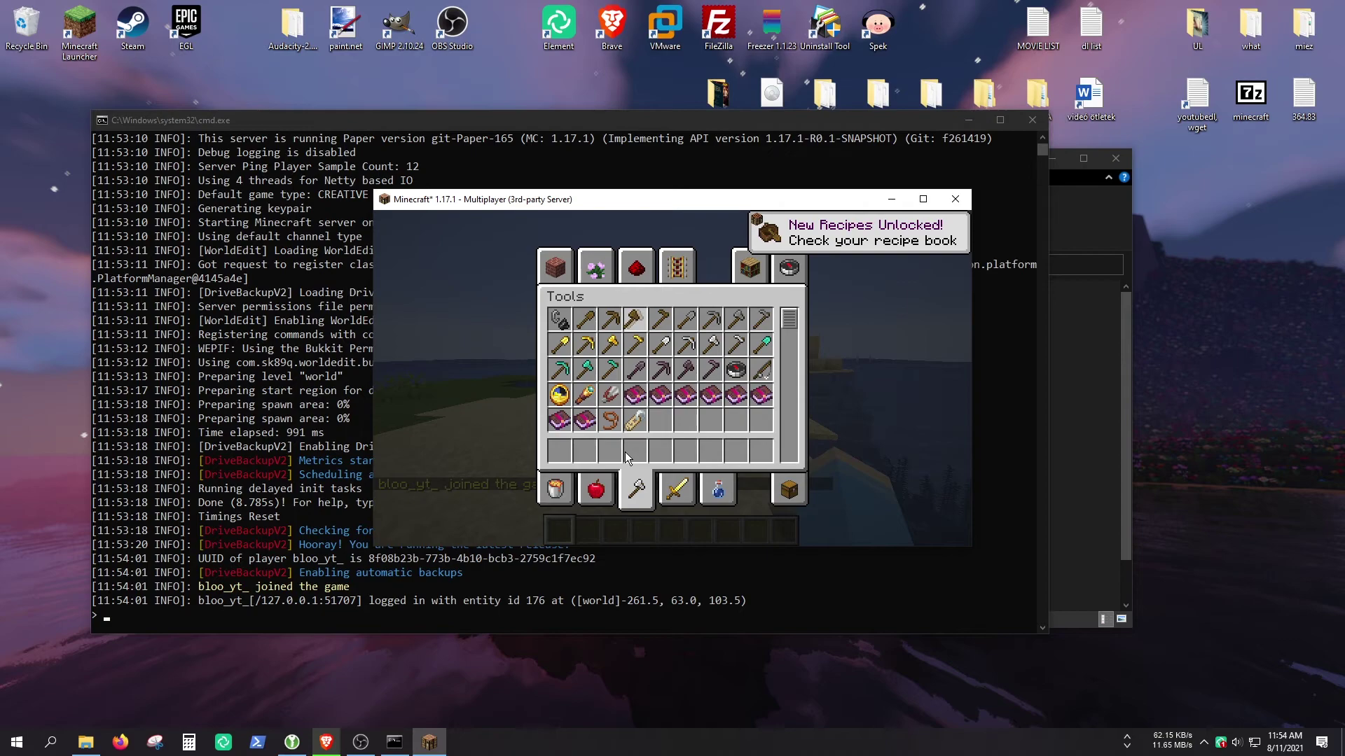
key("e")
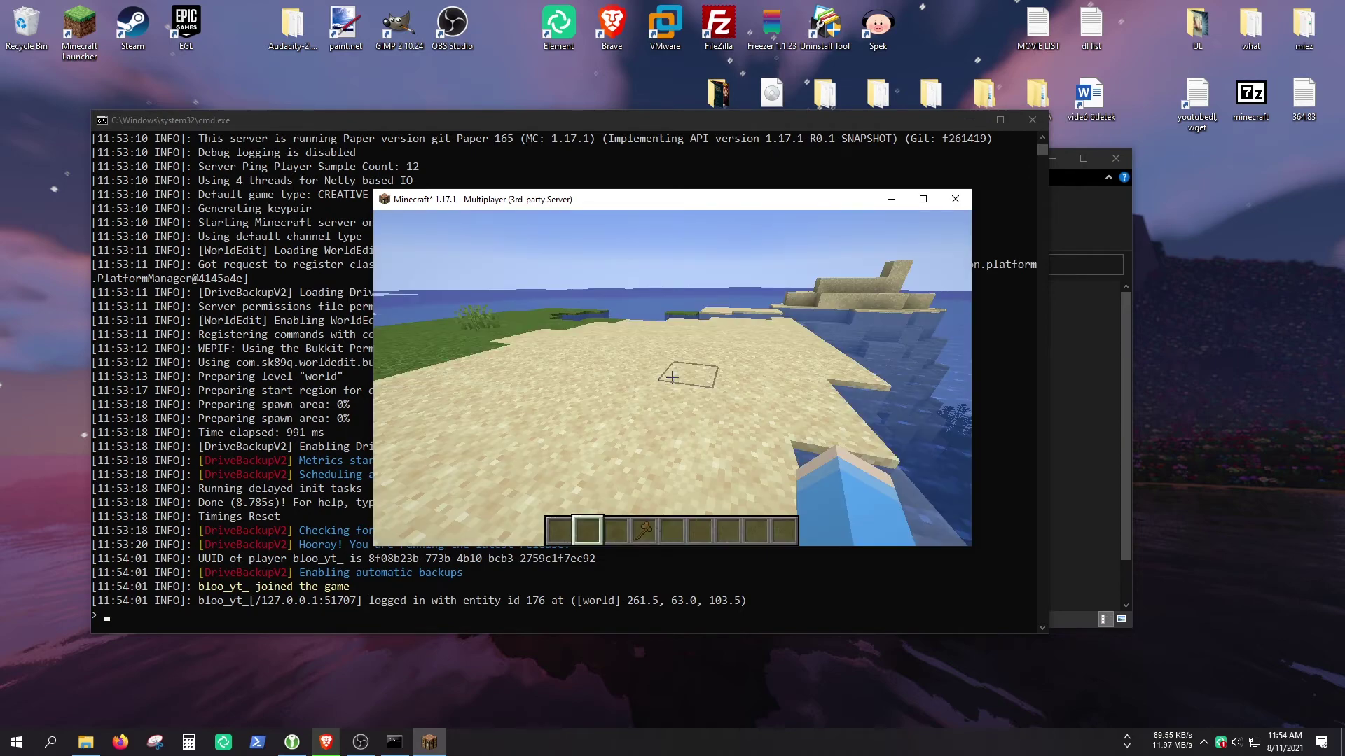
key("4")
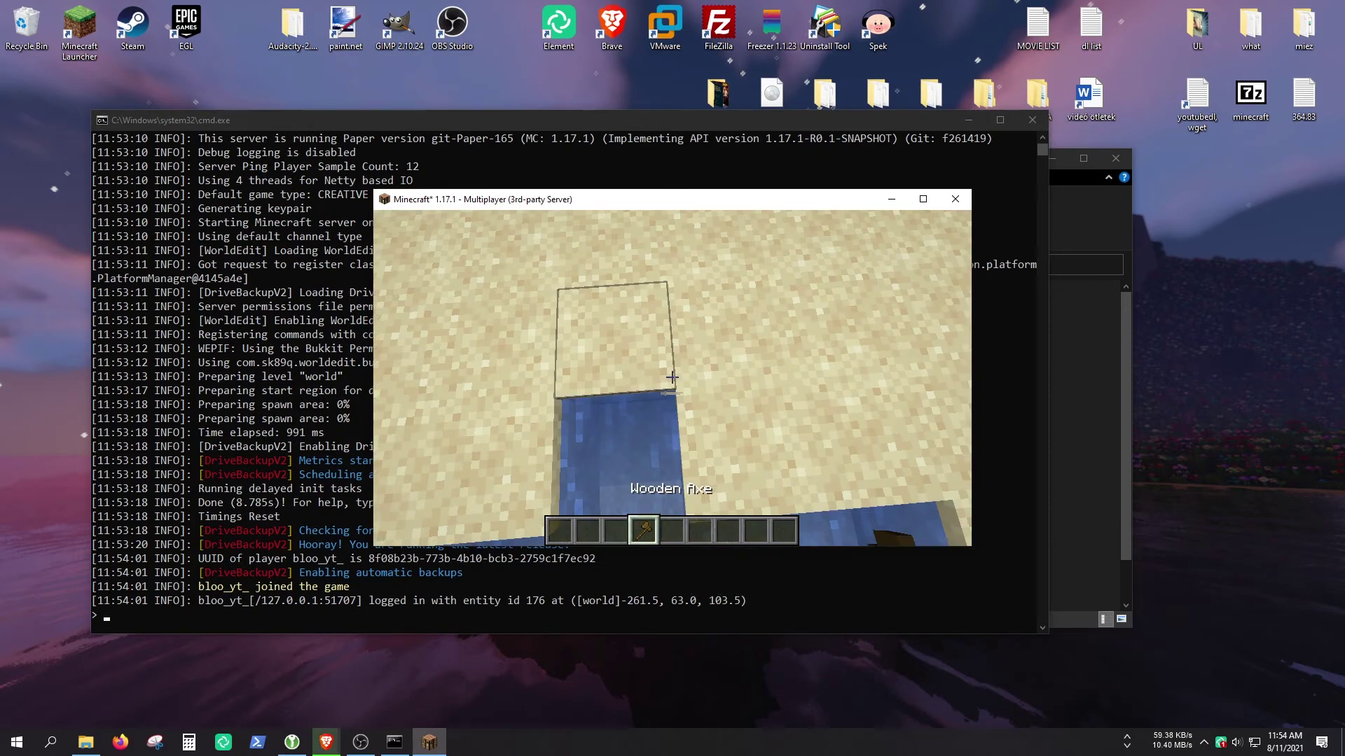
left_click(673, 377)
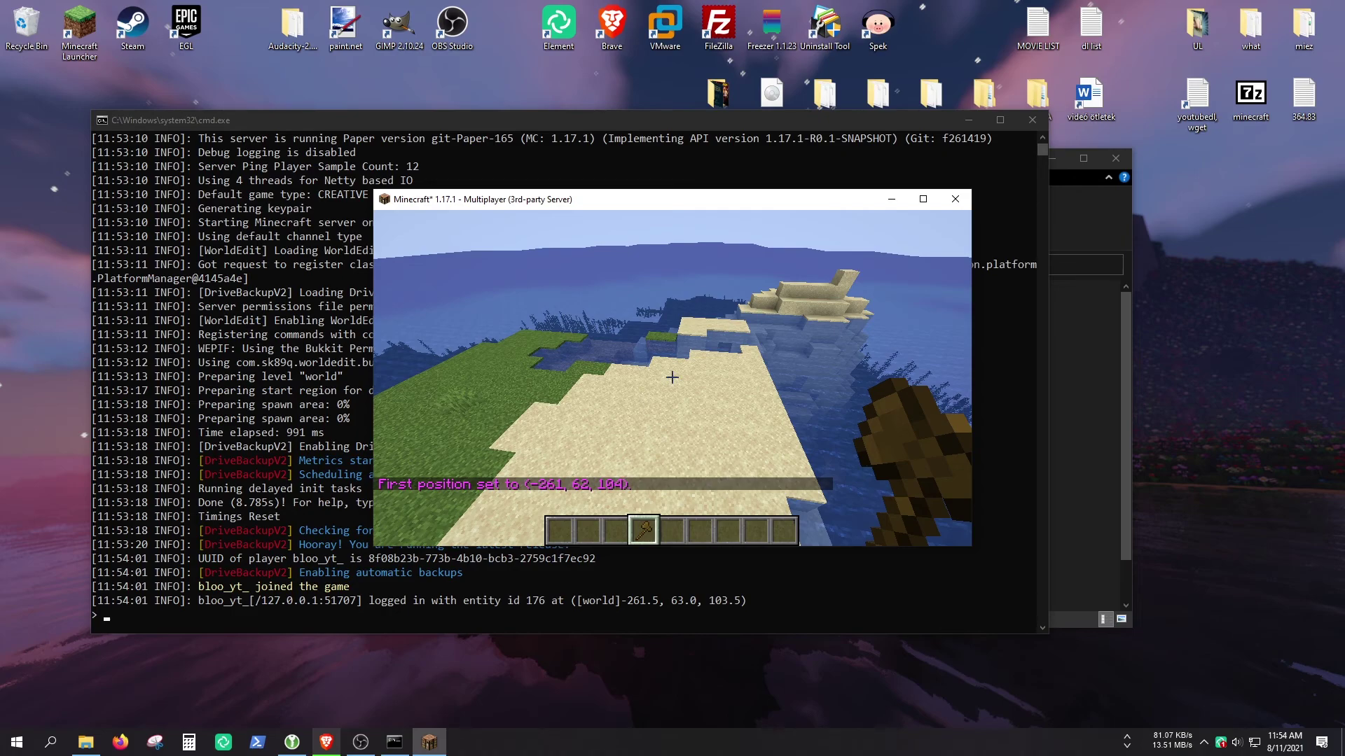
right_click(673, 377)
- Fill the marked region with stone using the //set stone command, and switch the camera to the front-facing third-person view
key("slash")
type("/set stonm")
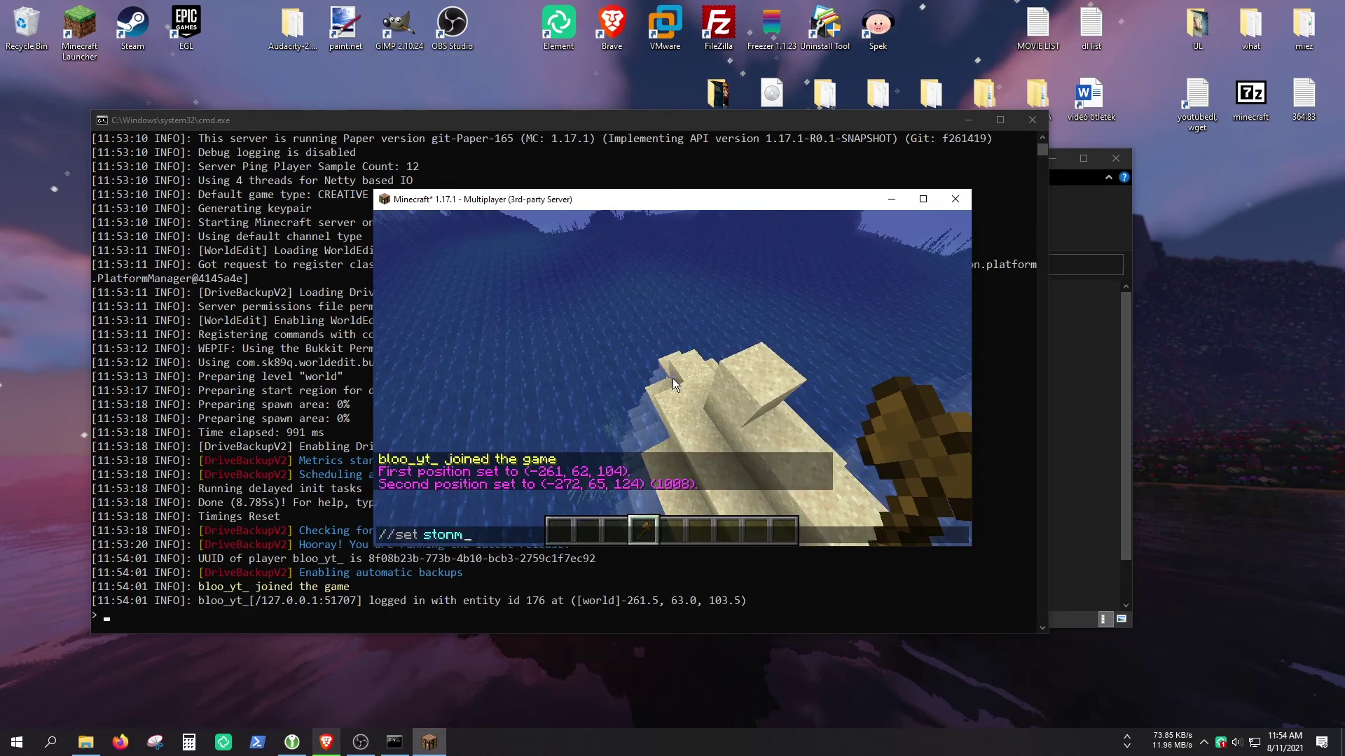
key("BackSpace")
type("e")
key("Return")
scroll(673, 378, "down", 1)
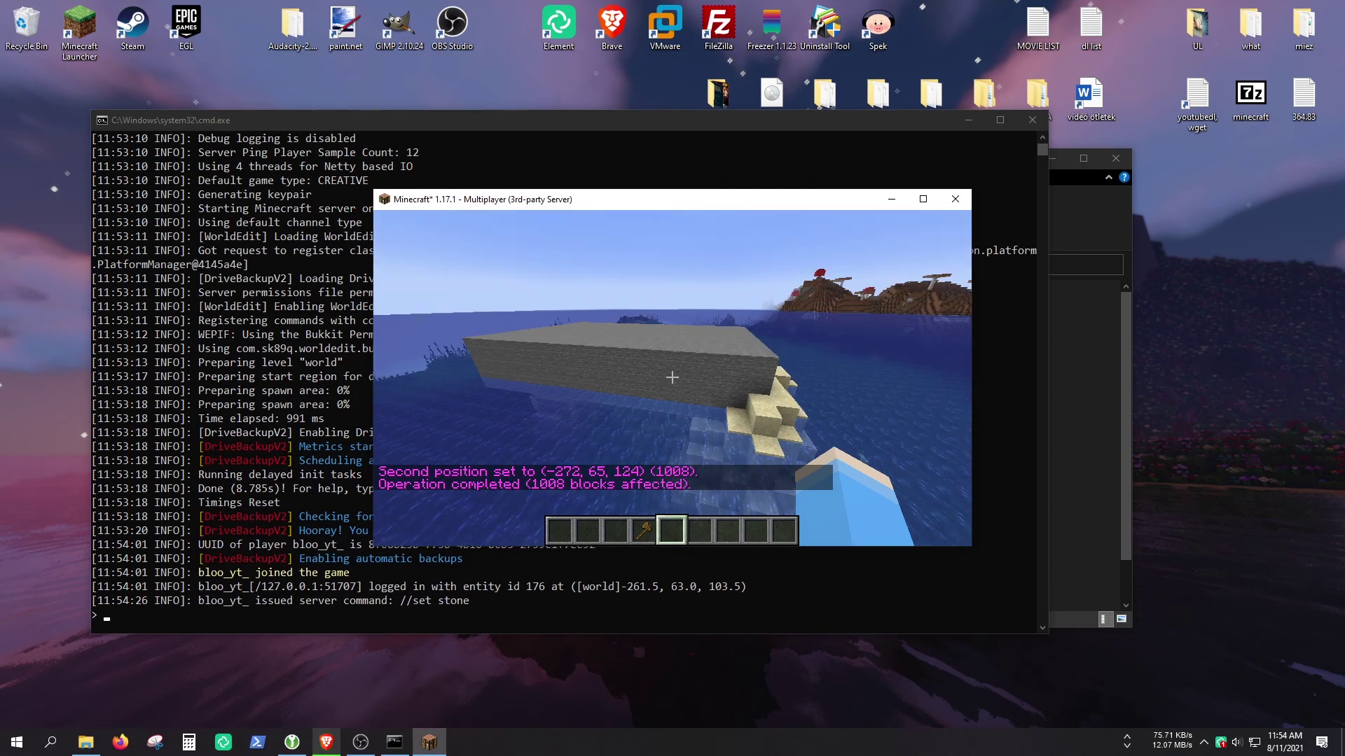
key("F5")
key("F5")
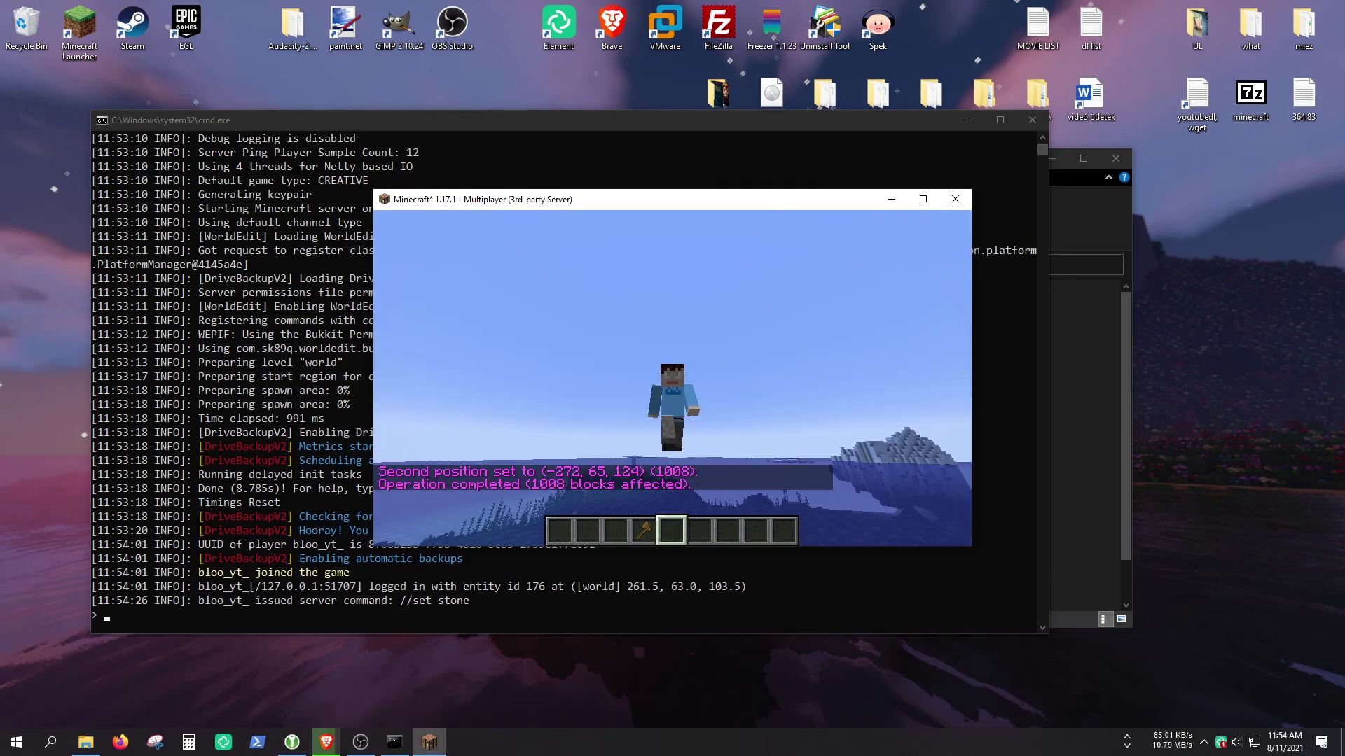